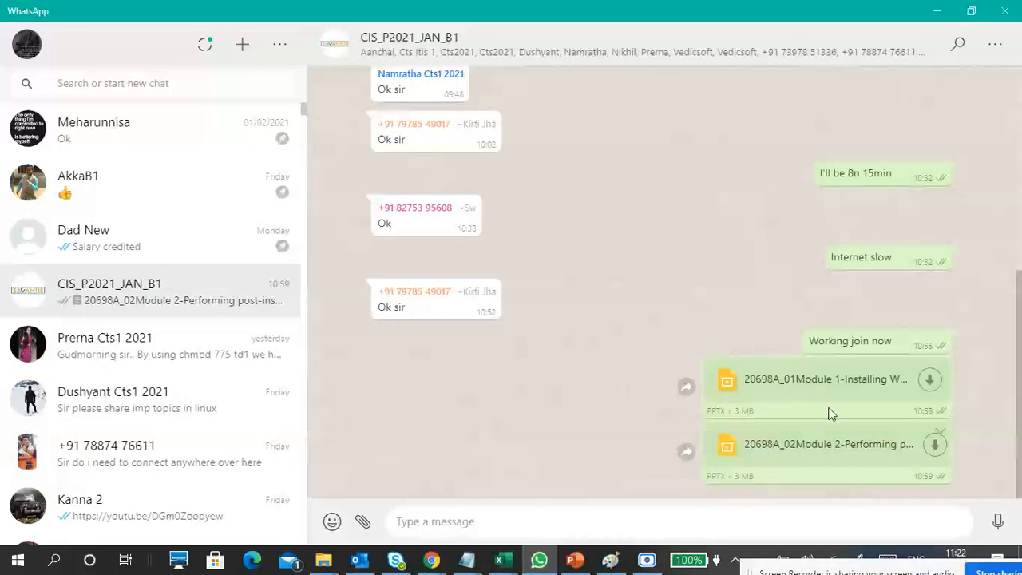
Step: Minimize WhatsApp and switch to the Module 1 presentation in PowerPoint, showing the Windows 10 installation requirements slide
{"action": "left_click", "coordinate": [935, 10]}
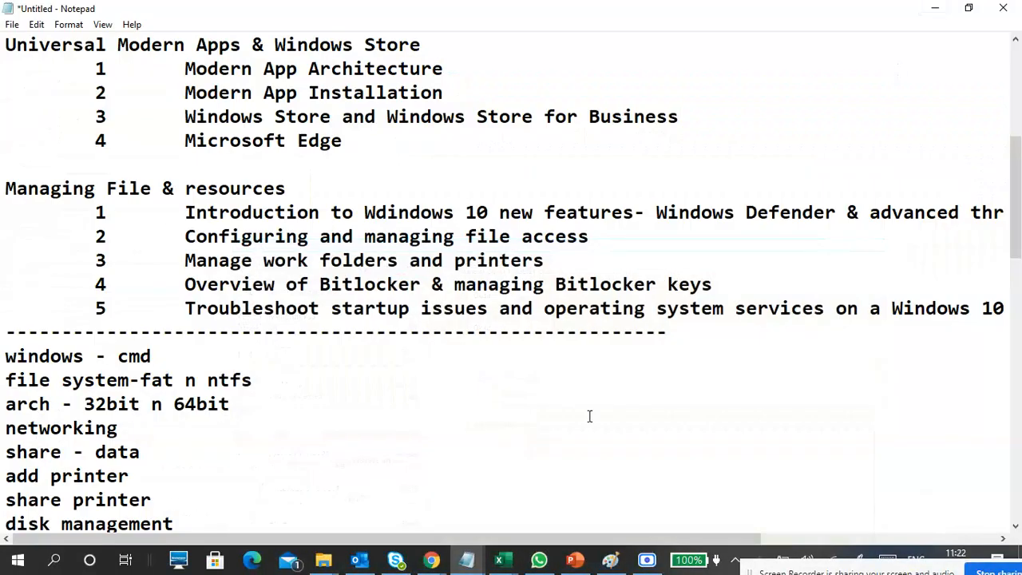
{"action": "left_click", "coordinate": [575, 560]}
{"action": "left_click", "coordinate": [190, 266]}
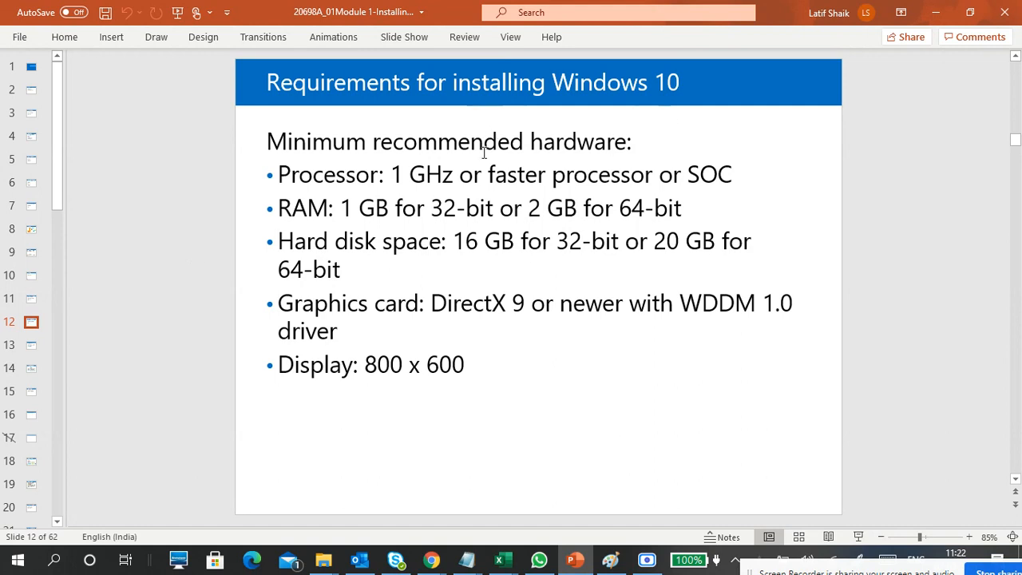
Step: Examine the minimum hardware on the requirements slide by highlighting the processor, RAM, hard disk and display values
{"action": "left_click_drag", "start_coordinate": [391, 174], "coordinate": [457, 174]}
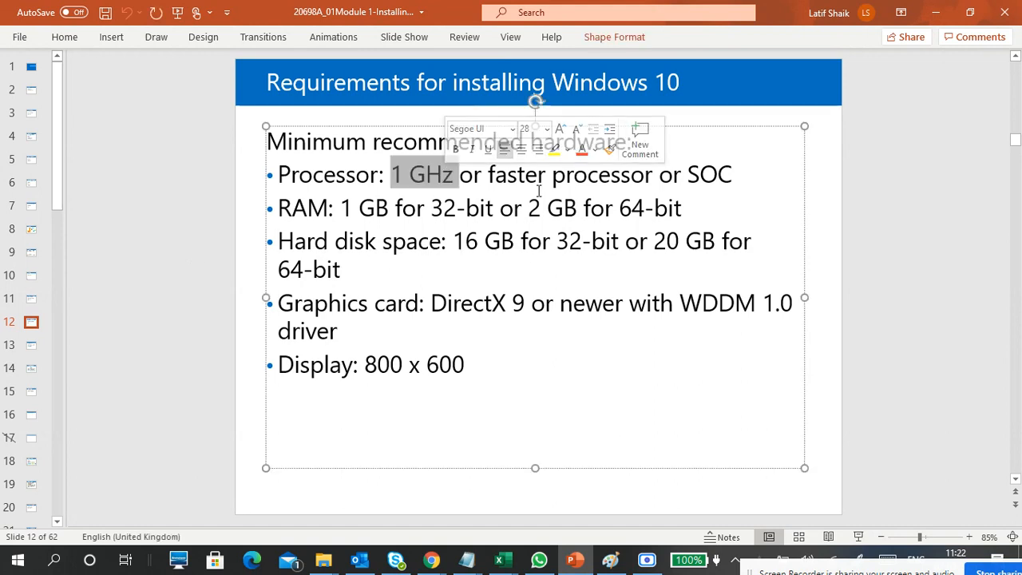
{"action": "left_click_drag", "start_coordinate": [686, 174], "coordinate": [738, 180]}
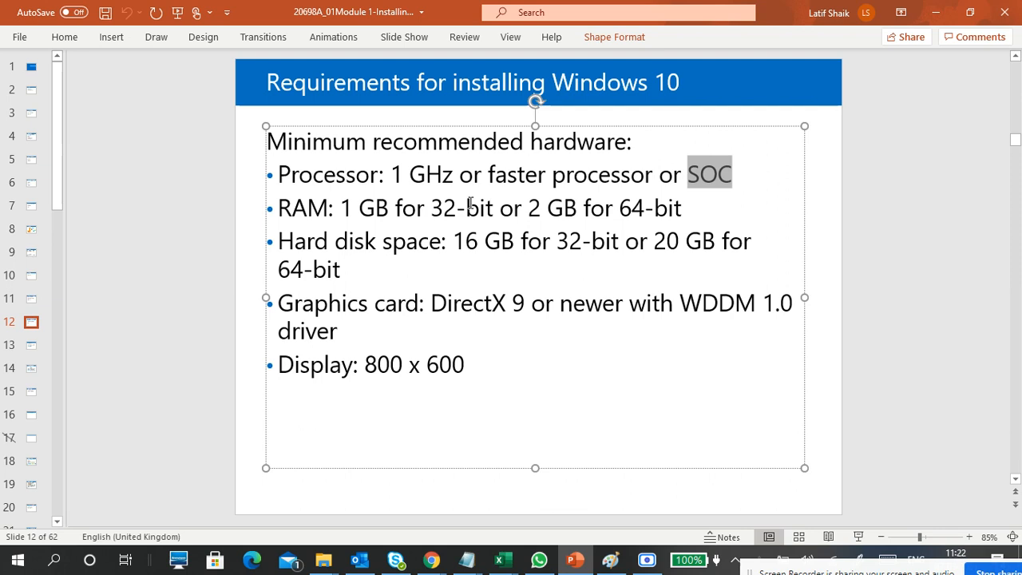
{"action": "left_click", "coordinate": [344, 208]}
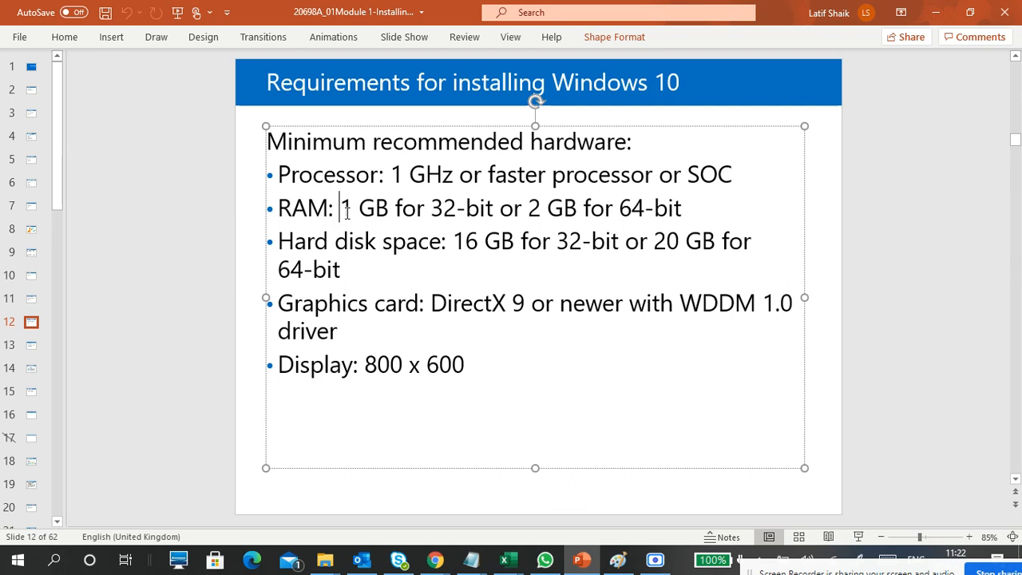
{"action": "left_click_drag", "start_coordinate": [494, 206], "coordinate": [341, 203]}
{"action": "left_click", "coordinate": [359, 206]}
{"action": "left_click_drag", "start_coordinate": [687, 206], "coordinate": [528, 204]}
{"action": "left_click", "coordinate": [576, 206]}
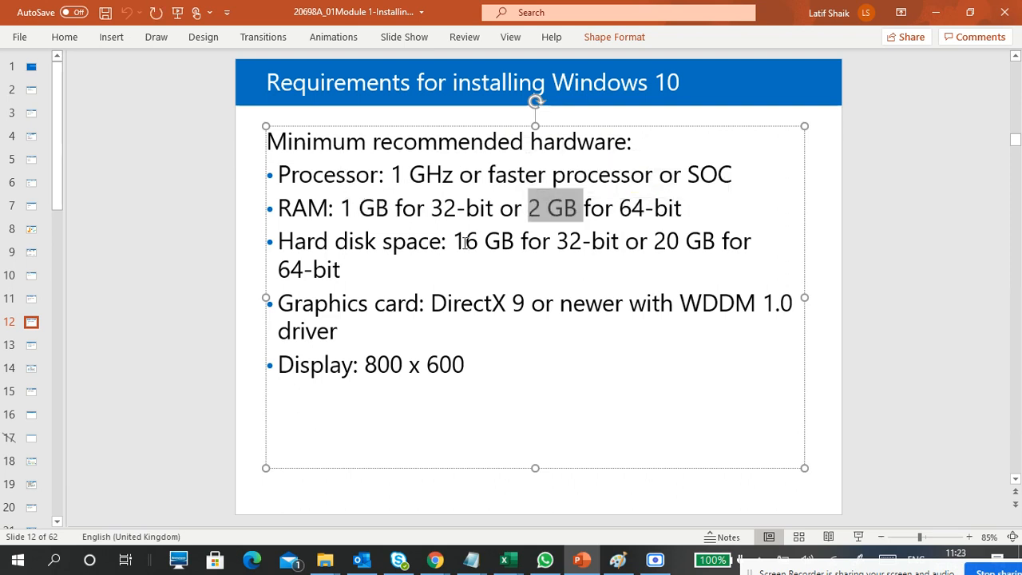
{"action": "left_click_drag", "start_coordinate": [456, 233], "coordinate": [681, 268]}
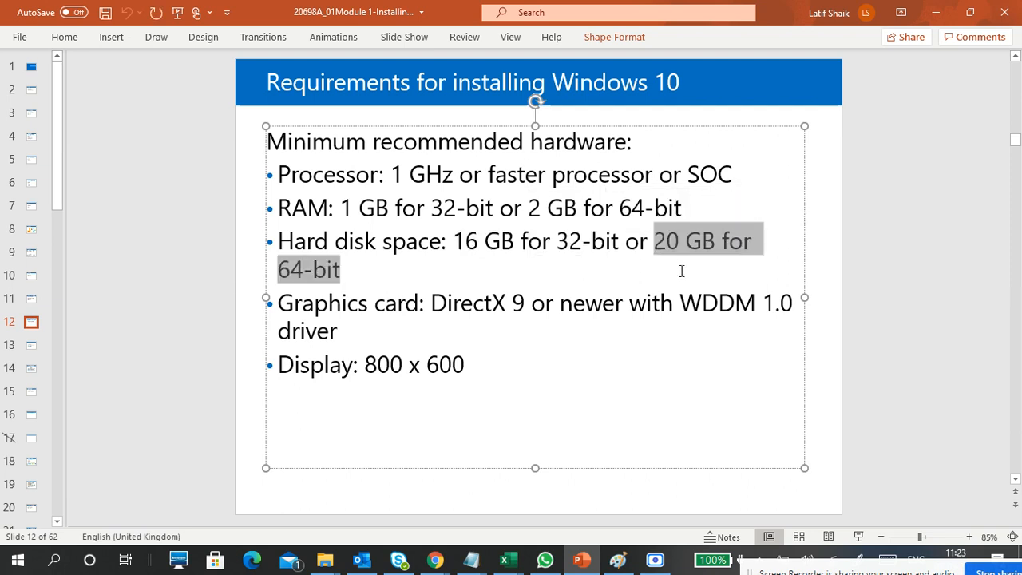
{"action": "left_click", "coordinate": [662, 285]}
{"action": "left_click_drag", "start_coordinate": [365, 364], "coordinate": [465, 363]}
{"action": "left_click", "coordinate": [169, 229]}
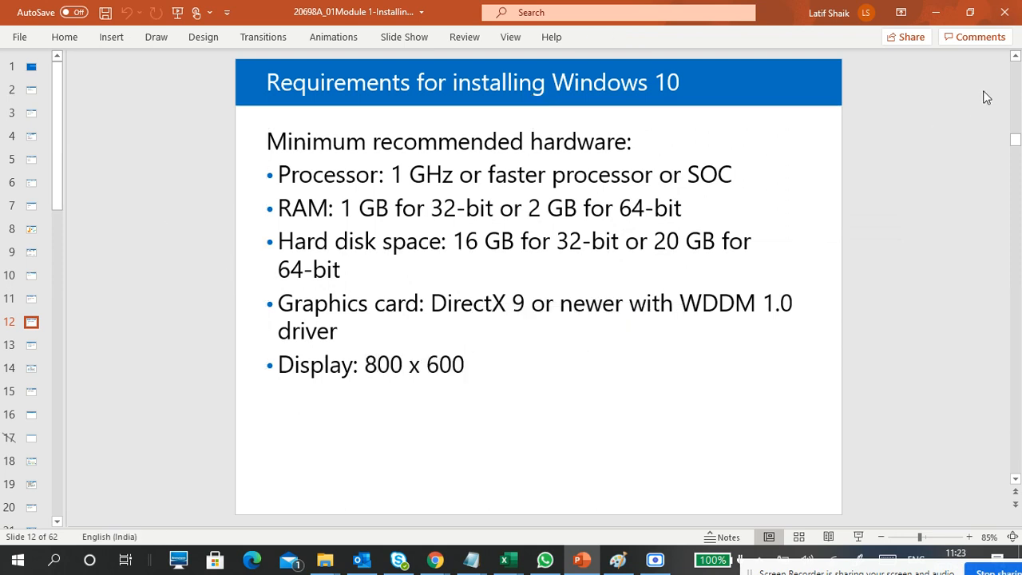
Step: Return to the Notepad notes and review the Requirements section and the display resolutions noted below it
{"action": "left_click", "coordinate": [935, 14]}
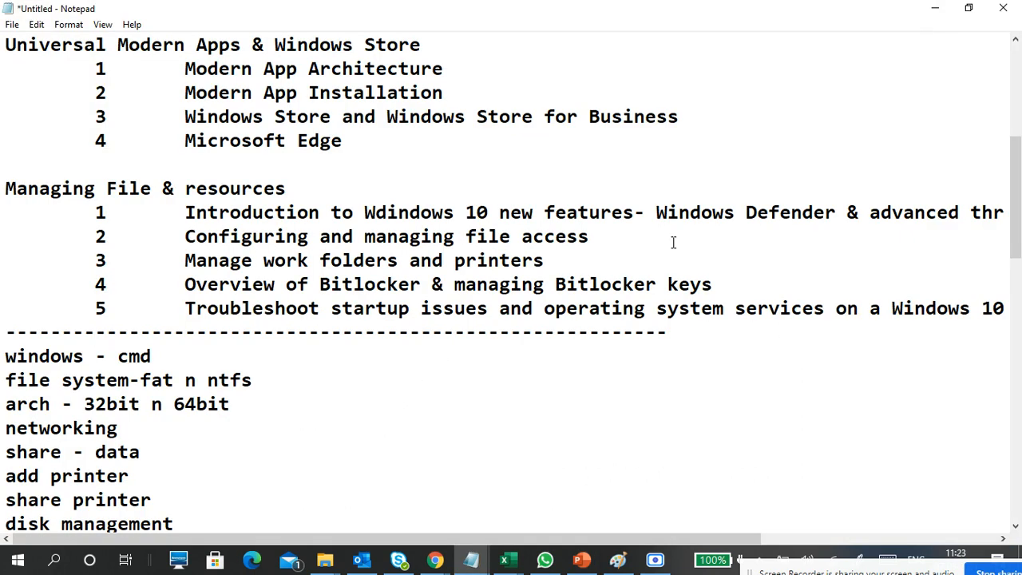
{"action": "scroll", "coordinate": [460, 391], "scroll_direction": "down", "scroll_amount": 5}
{"action": "scroll", "coordinate": [459, 387], "scroll_direction": "down", "scroll_amount": 5}
{"action": "scroll", "coordinate": [458, 386], "scroll_direction": "up", "scroll_amount": 5}
{"action": "scroll", "coordinate": [375, 291], "scroll_direction": "down", "scroll_amount": 6}
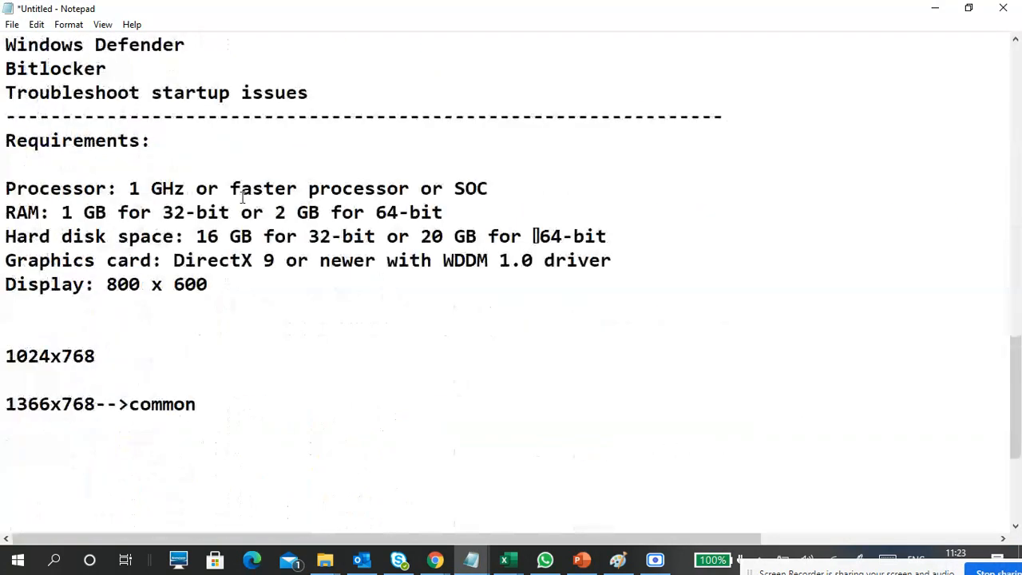
{"action": "left_click_drag", "start_coordinate": [6, 140], "coordinate": [216, 306]}
{"action": "left_click", "coordinate": [209, 344]}
{"action": "scroll", "coordinate": [153, 269], "scroll_direction": "down", "scroll_amount": 3}
{"action": "left_click_drag", "start_coordinate": [12, 189], "coordinate": [95, 188]}
{"action": "left_click", "coordinate": [299, 167]}
Step: Add the line cpu:1GHz beneath the 1366x768-->common note, separated by a blank line
{"action": "left_click", "coordinate": [299, 184]}
{"action": "key", "text": "Return"}
{"action": "key", "text": "Return"}
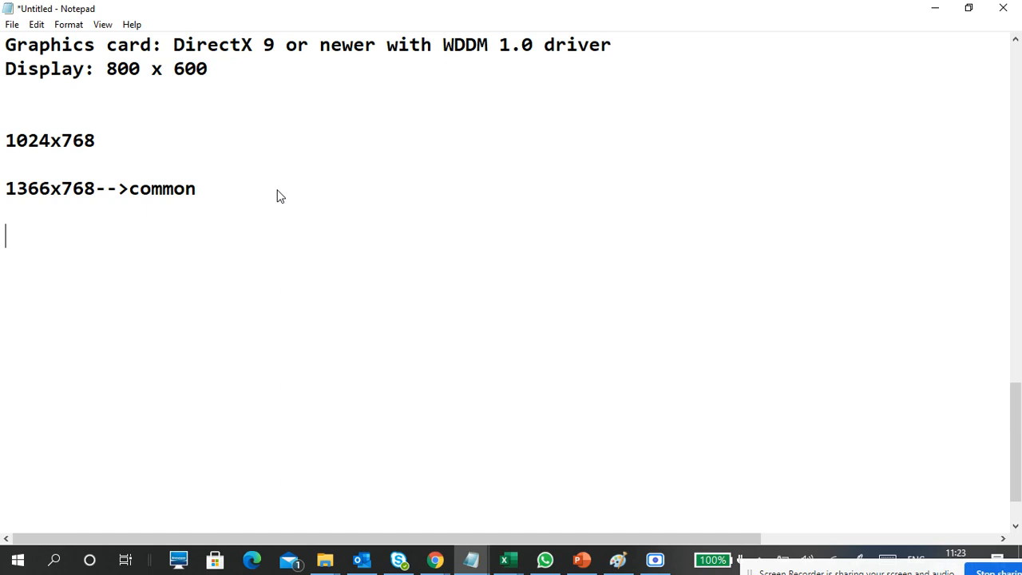
{"action": "scroll", "coordinate": [297, 183], "scroll_direction": "up", "scroll_amount": 2}
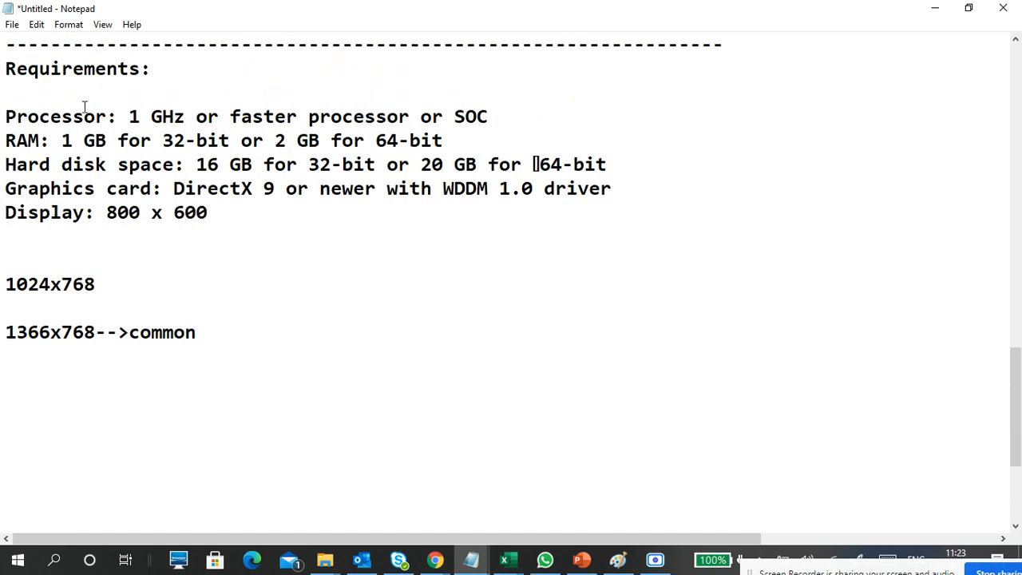
{"action": "left_click_drag", "start_coordinate": [8, 112], "coordinate": [215, 226]}
{"action": "left_click", "coordinate": [221, 221]}
{"action": "left_click", "coordinate": [67, 373]}
{"action": "type", "text": "cpu:"}
{"action": "type", "text": "1Gh"}
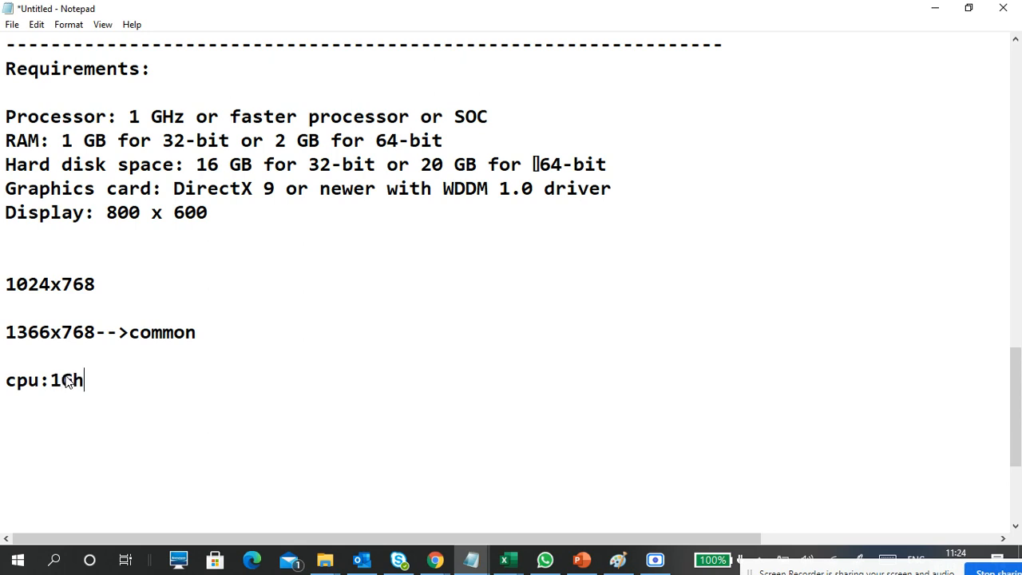
{"action": "key", "text": "BackSpace"}
{"action": "type", "text": "h"}
{"action": "key", "text": "BackSpace"}
{"action": "type", "text": "h"}
{"action": "key", "text": "BackSpace"}
{"action": "type", "text": "H"}
{"action": "type", "text": "z"}
{"action": "type", "text": " 1"}
{"action": "key", "text": "BackSpace"}
{"action": "key", "text": "Return"}
Step: Add the line RAM:2GB under the cpu line, followed by several blank lines
{"action": "type", "text": "ram"}
{"action": "key", "text": "BackSpace"}
{"action": "key", "text": "BackSpace"}
{"action": "key", "text": "BackSpace"}
{"action": "type", "text": "RAM"}
{"action": "key", "text": "BackSpace"}
{"action": "type", "text": ":2Gb"}
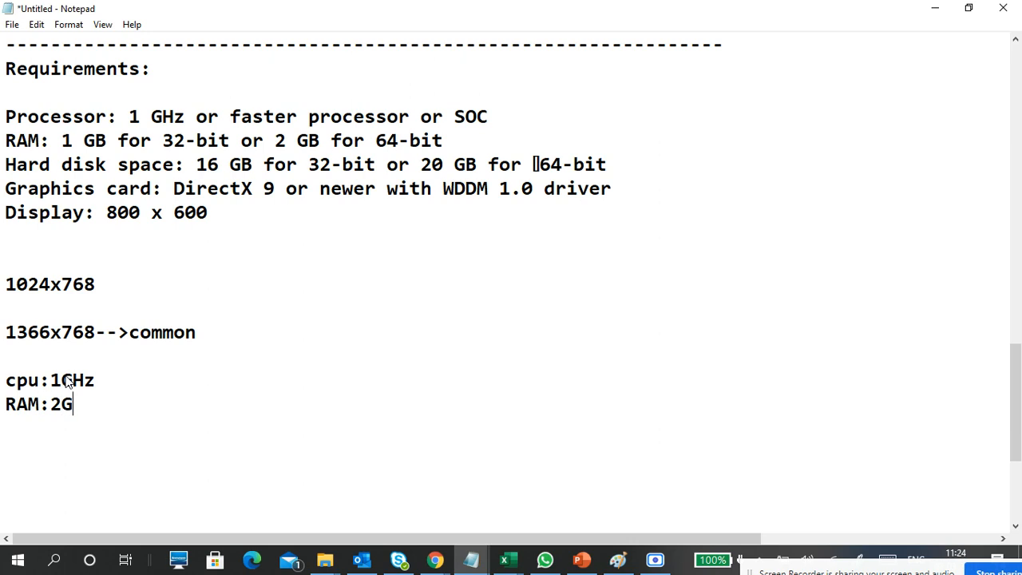
{"action": "key", "text": "BackSpace"}
{"action": "type", "text": "B"}
{"action": "key", "text": "Return"}
{"action": "key", "text": "Return"}
{"action": "key", "text": "Return"}
{"action": "key", "text": "Return"}
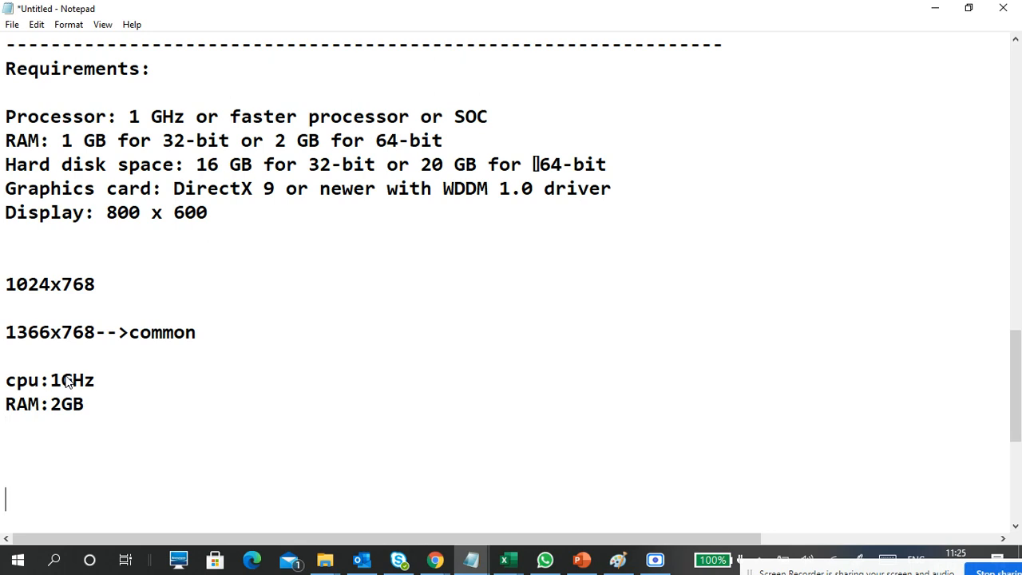
Step: Add the line LAPTOP: 8GB -> 2GB below the cpu and RAM notes
{"action": "scroll", "coordinate": [158, 340], "scroll_direction": "down", "scroll_amount": 4}
{"action": "scroll", "coordinate": [157, 340], "scroll_direction": "up", "scroll_amount": 1}
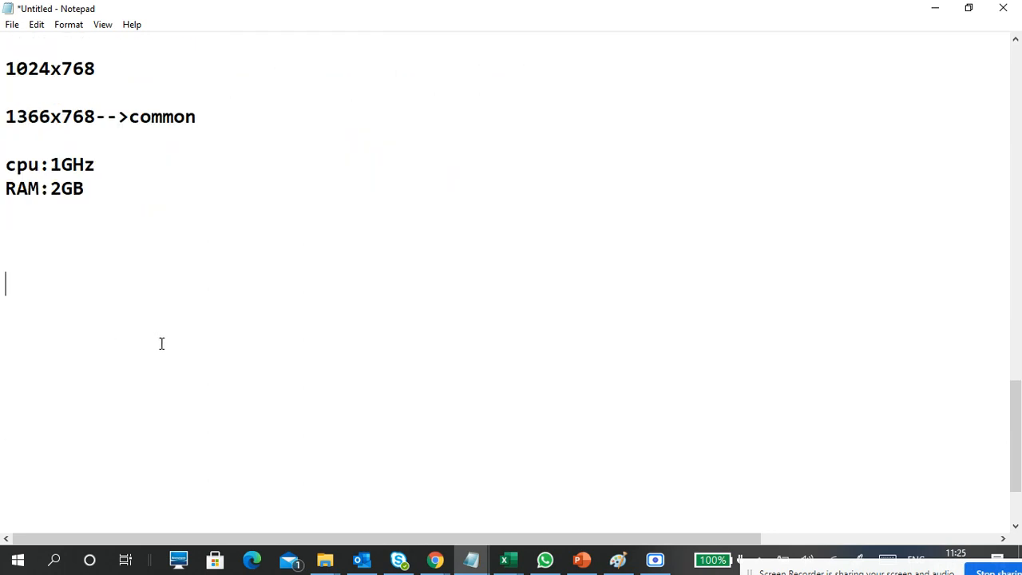
{"action": "type", "text": "PA"}
{"action": "key", "text": "BackSpace"}
{"action": "key", "text": "BackSpace"}
{"action": "type", "text": "LAPT"}
{"action": "type", "text": "OPN"}
{"action": "key", "text": "BackSpace"}
{"action": "type", "text": ": 8GB -"}
{"action": "type", "text": ">"}
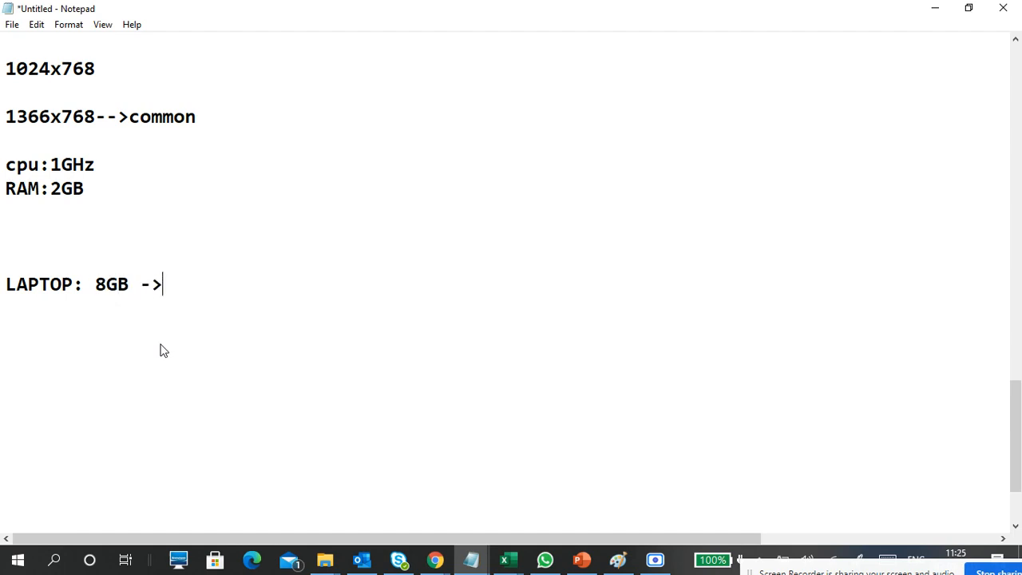
{"action": "type", "text": " 2GB"}
{"action": "key", "text": "Return"}
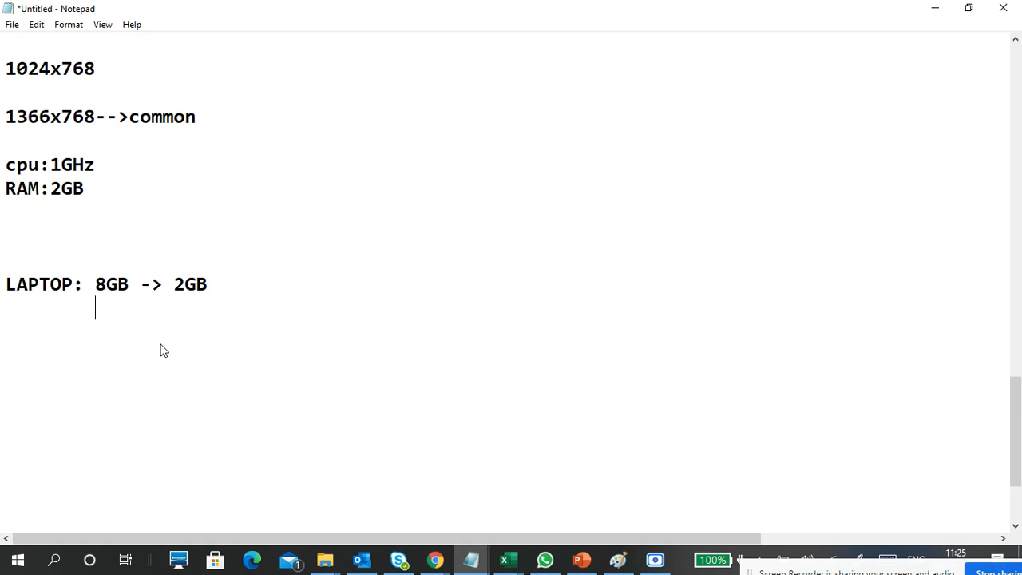
Step: Add a second laptop line reading 4GB -> 1GB, aligned beneath 8GB -> 2GB
{"action": "type", "text": "4GB ->1"}
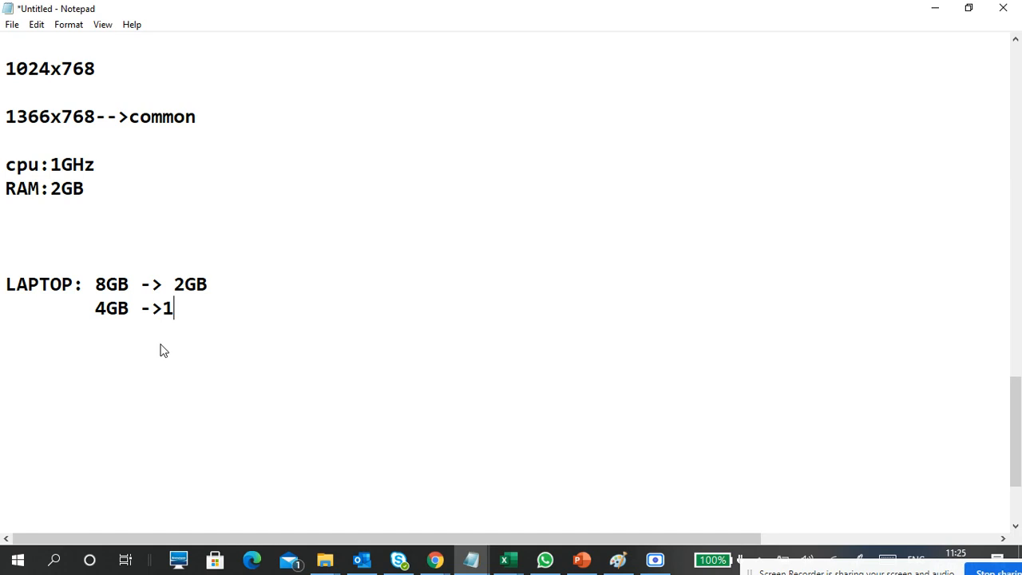
{"action": "type", "text": "GB"}
{"action": "key", "text": "Left"}
{"action": "key", "text": "Left"}
{"action": "key", "text": "Left"}
{"action": "key", "text": "Left"}
{"action": "left_click", "coordinate": [161, 344]}
{"action": "key", "text": "Left"}
Step: Add the note 32BIT/NO VIRT below the laptop lines, leaving a blank line between them
{"action": "key", "text": "Return"}
{"action": "key", "text": "Return"}
{"action": "type", "text": "+"}
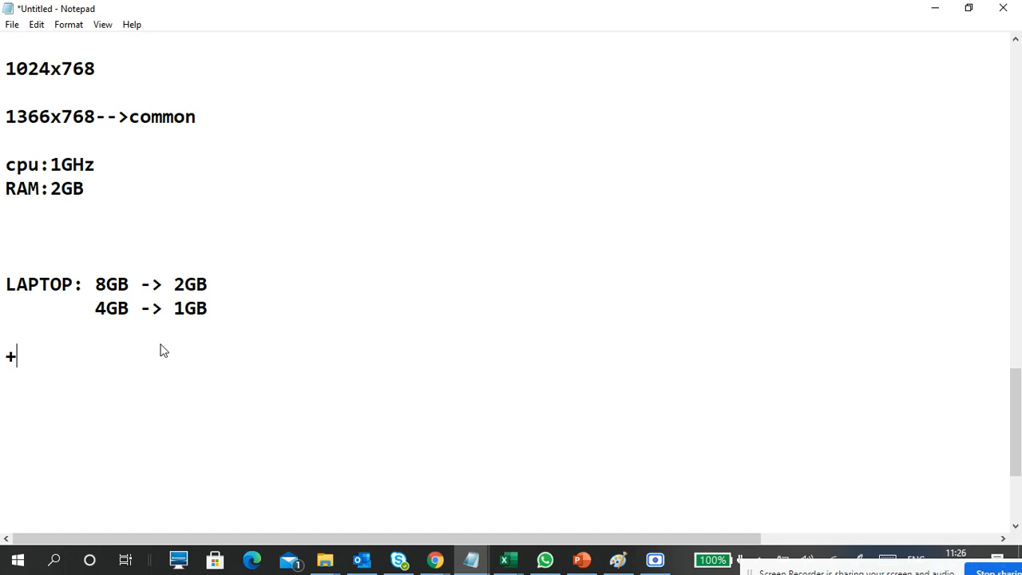
{"action": "key", "text": "BackSpace"}
{"action": "key", "text": "BackSpace"}
{"action": "key", "text": "BackSpace"}
{"action": "key", "text": "Return"}
{"action": "key", "text": "Return"}
{"action": "type", "text": "32BIT"}
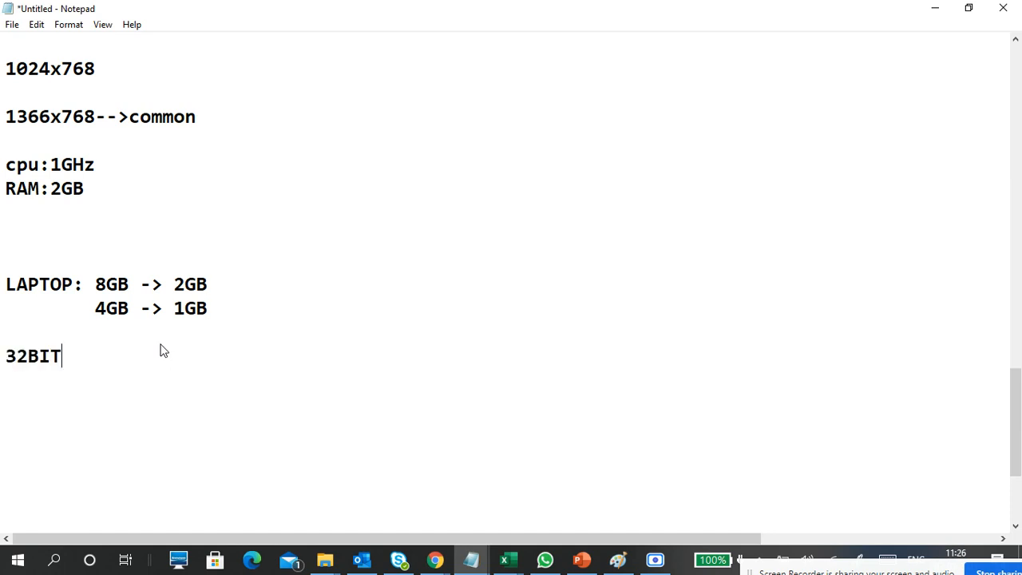
{"action": "type", "text": "/NO VIRT"}
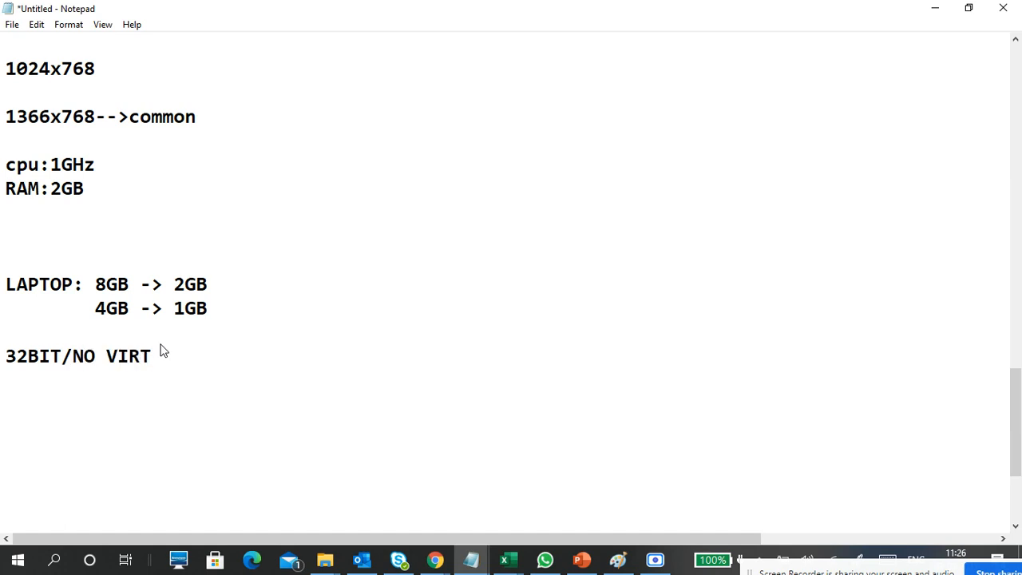
Step: Add the note WIN SERVER-CLOUD below 32BIT/NO VIRT, separated by a blank line
{"action": "key", "text": "Return"}
{"action": "key", "text": "Return"}
{"action": "key", "text": "BackSpace"}
{"action": "key", "text": "Return"}
{"action": "type", "text": "WIN SERVER-CLOUD"}
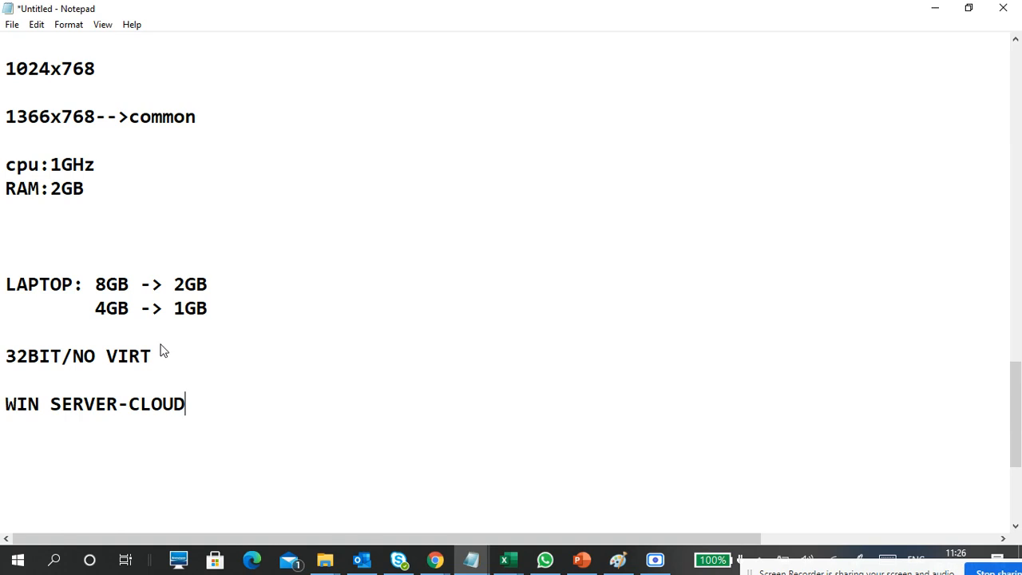
Step: Add the lines PAYTM and AIRTEL under WIN SERVER-CLOUD
{"action": "key", "text": "Return"}
{"action": "type", "text": "PAYTM"}
{"action": "key", "text": "Return"}
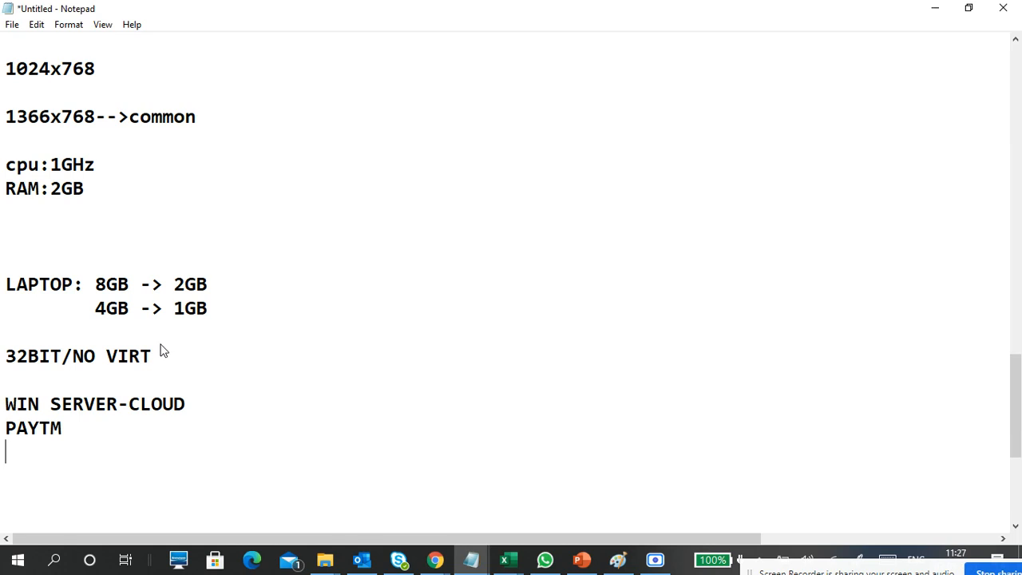
{"action": "type", "text": "AIRTEL"}
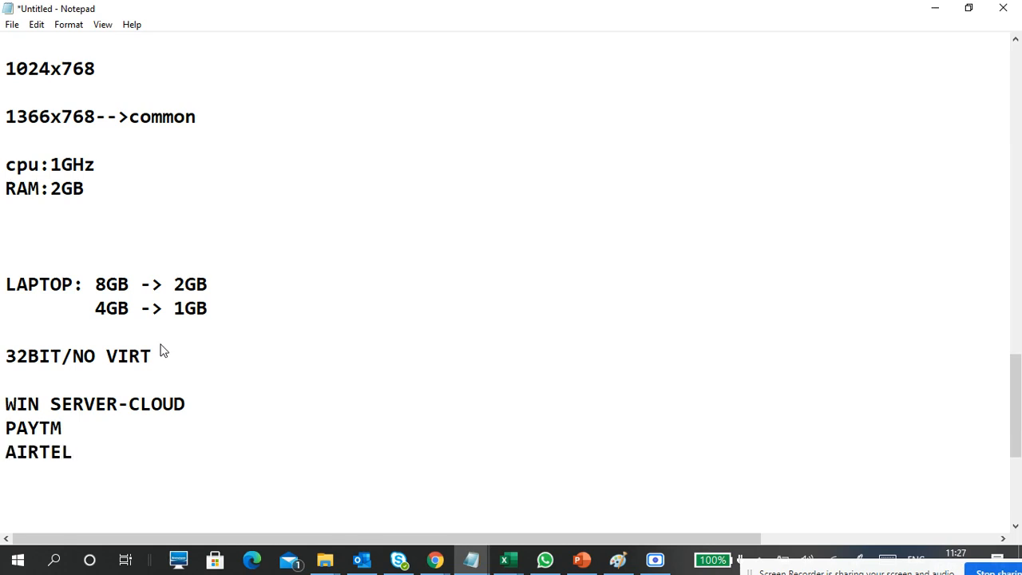
{"action": "key", "text": "Return"}
Step: Remove the PAYTM and AIRTEL lines from the end of the notes
{"action": "key", "text": "BackSpace"}
{"action": "key", "text": "BackSpace"}
{"action": "key", "text": "BackSpace"}
{"action": "key", "text": "BackSpace"}
{"action": "key", "text": "BackSpace"}
{"action": "key", "text": "BackSpace"}
{"action": "key", "text": "BackSpace"}
{"action": "key", "text": "BackSpace"}
{"action": "key", "text": "BackSpace"}
{"action": "key", "text": "BackSpace"}
{"action": "key", "text": "BackSpace"}
{"action": "key", "text": "BackSpace"}
{"action": "key", "text": "BackSpace"}
{"action": "key", "text": "BackSpace"}
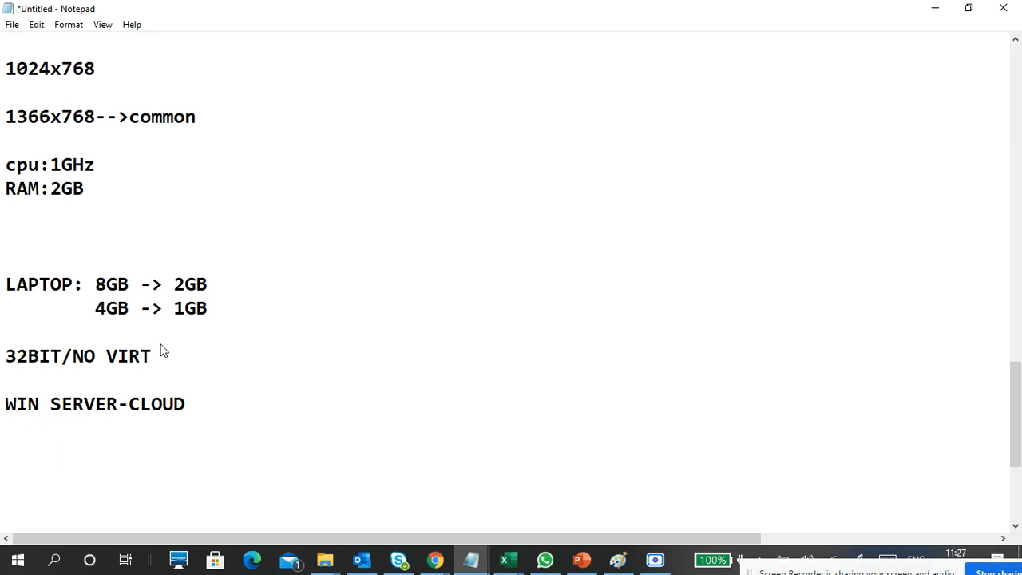
Step: Delete the 32BIT/NO VIRT and WIN SERVER-CLOUD lines below the laptop notes
{"action": "left_click_drag", "start_coordinate": [180, 366], "coordinate": [4, 363]}
{"action": "left_click", "coordinate": [220, 403]}
{"action": "left_click_drag", "start_coordinate": [221, 403], "coordinate": [2, 345]}
{"action": "key", "text": "Delete"}
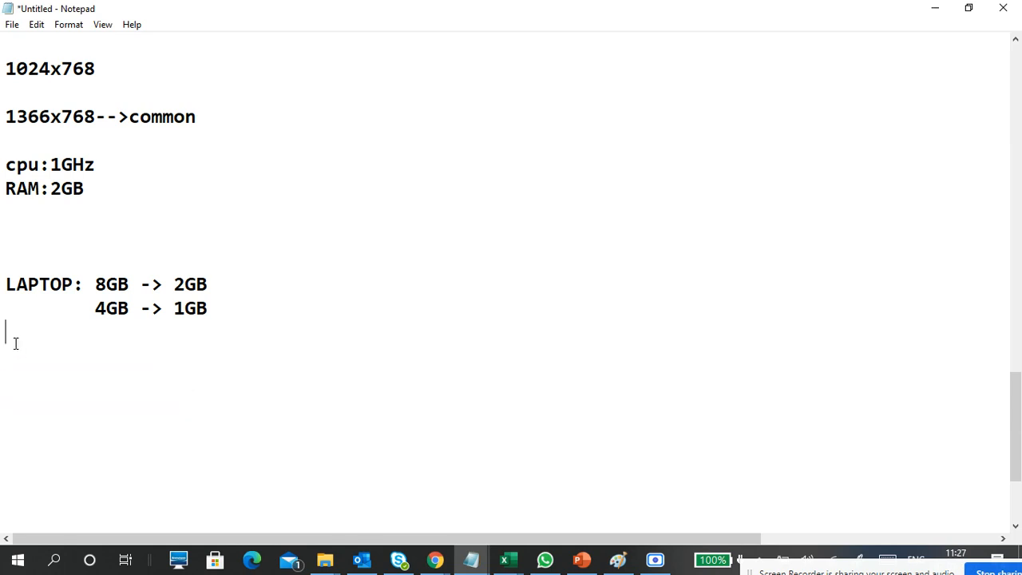
{"action": "left_click", "coordinate": [14, 352]}
Step: Switch to Chrome and search Google for AZURE in a new tab
{"action": "mouse_move", "coordinate": [435, 560]}
{"action": "left_click", "coordinate": [319, 490]}
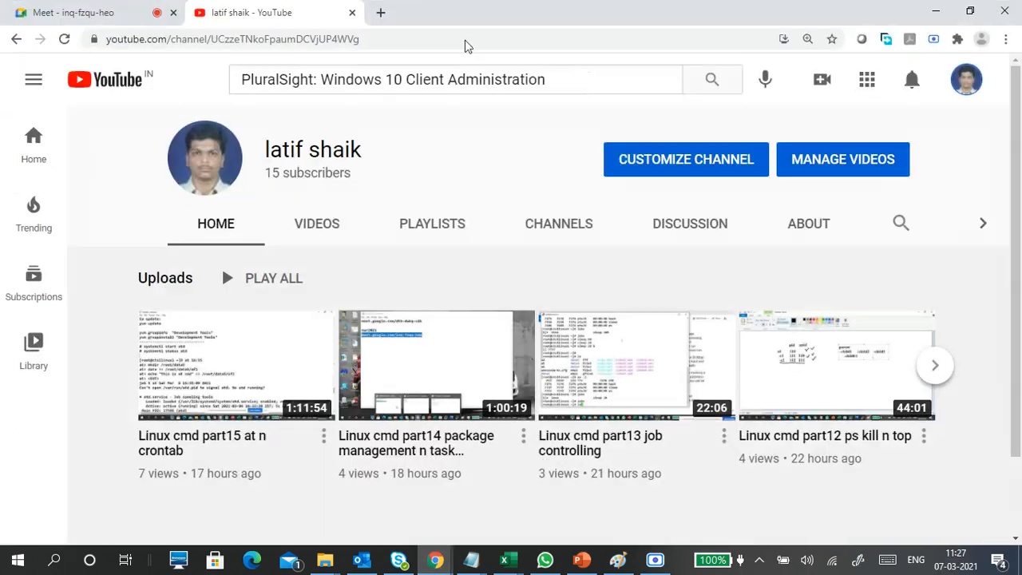
{"action": "left_click", "coordinate": [381, 12]}
{"action": "type", "text": "AZURE "}
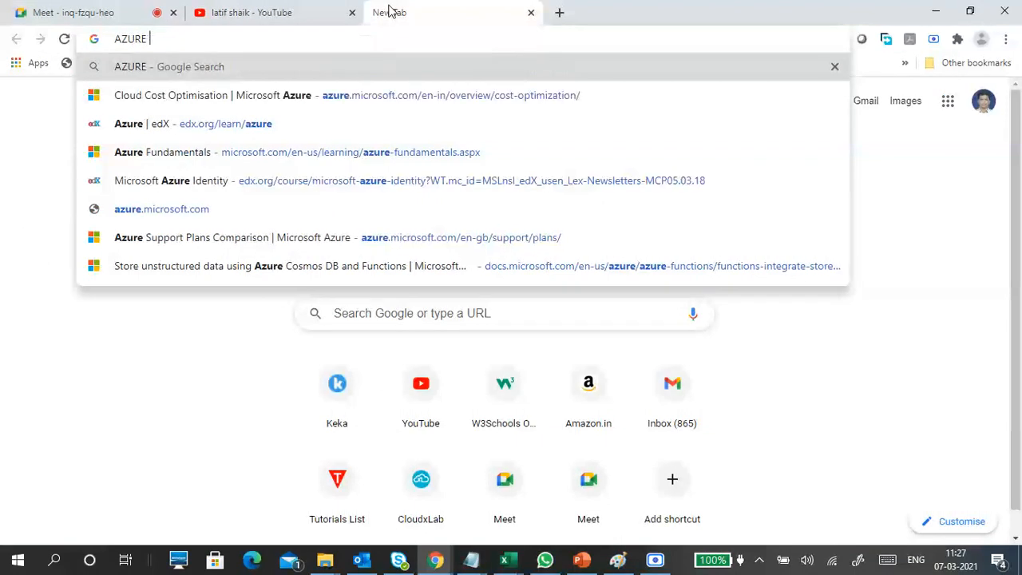
{"action": "type", "text": "CLO"}
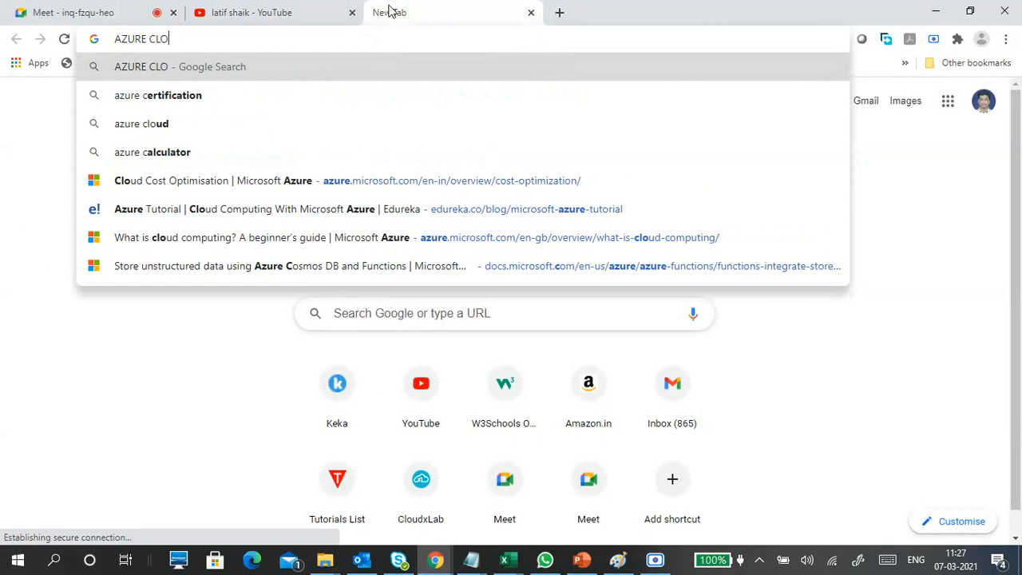
{"action": "key", "text": "BackSpace"}
{"action": "key", "text": "BackSpace"}
{"action": "key", "text": "BackSpace"}
{"action": "key", "text": "BackSpace"}
{"action": "key", "text": "Return"}
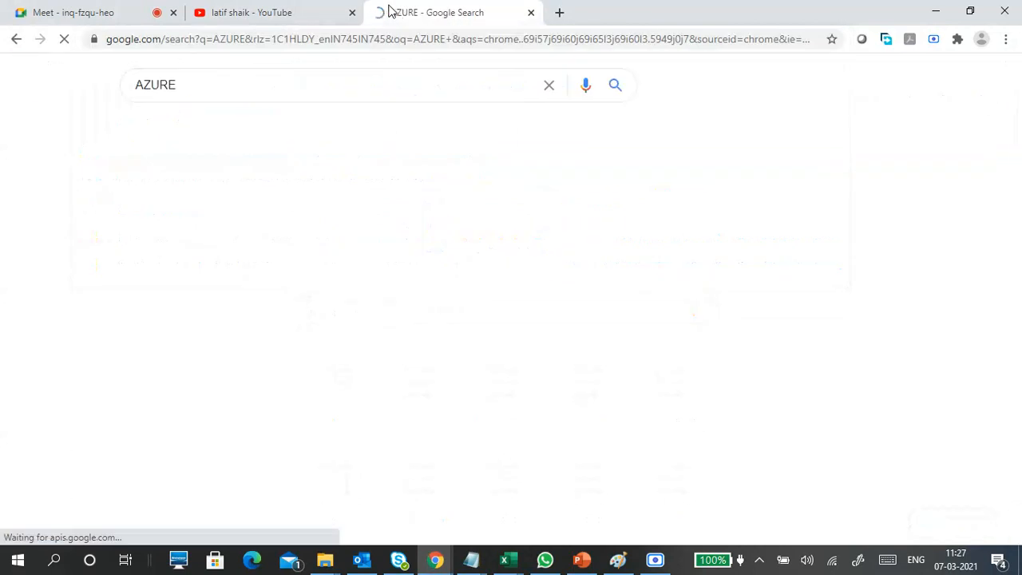
Step: Open the Microsoft Azure free account page and examine which products are free for 12 months
{"action": "left_click", "coordinate": [258, 212]}
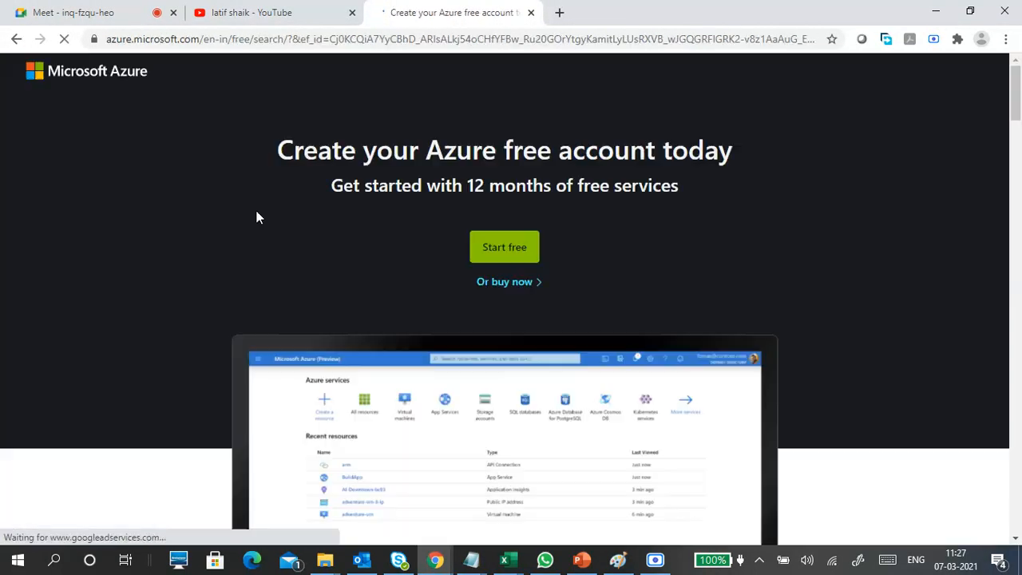
{"action": "scroll", "coordinate": [406, 280], "scroll_direction": "down", "scroll_amount": 10}
{"action": "scroll", "coordinate": [402, 311], "scroll_direction": "up", "scroll_amount": 4}
{"action": "scroll", "coordinate": [381, 293], "scroll_direction": "up", "scroll_amount": 6}
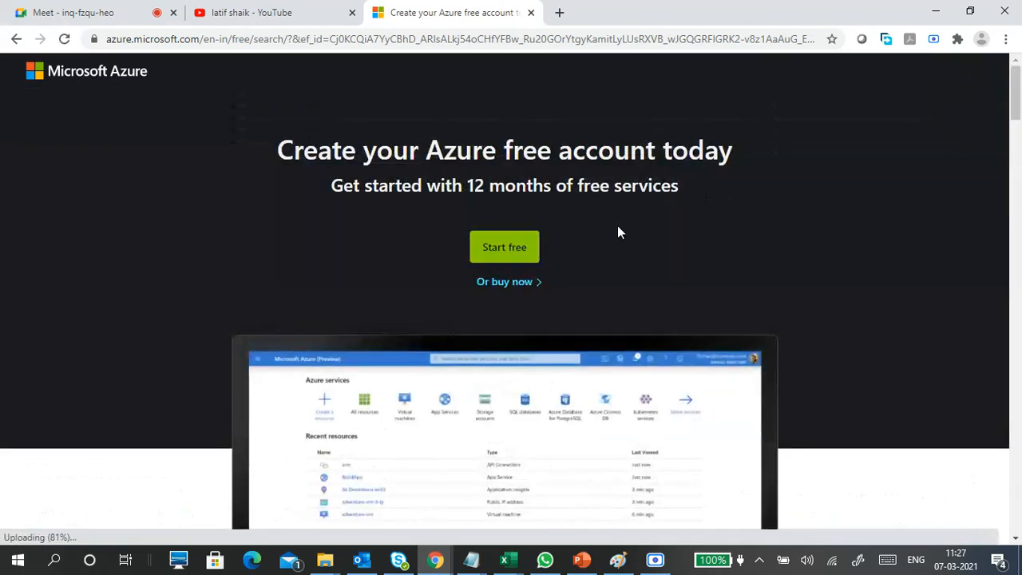
{"action": "scroll", "coordinate": [440, 329], "scroll_direction": "down", "scroll_amount": 5}
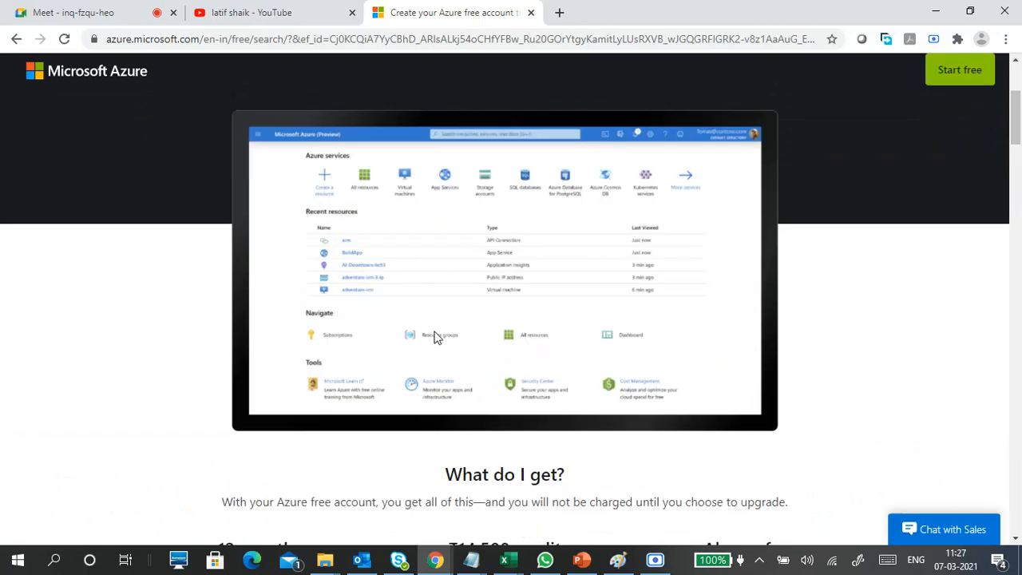
{"action": "scroll", "coordinate": [419, 349], "scroll_direction": "down", "scroll_amount": 12}
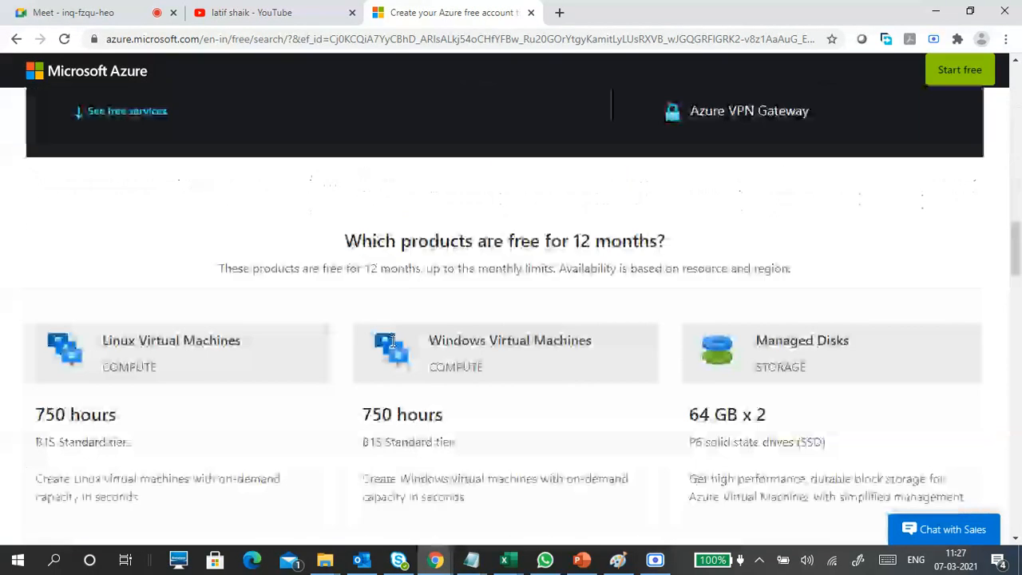
Step: Examine the virtual machine, storage, database and networking offers among the Azure products free for 12 months
{"action": "scroll", "coordinate": [392, 346], "scroll_direction": "up", "scroll_amount": 3}
{"action": "scroll", "coordinate": [276, 340], "scroll_direction": "down", "scroll_amount": 8}
{"action": "scroll", "coordinate": [116, 271], "scroll_direction": "up", "scroll_amount": 3}
{"action": "left_click_drag", "start_coordinate": [35, 337], "coordinate": [125, 355]}
{"action": "left_click", "coordinate": [133, 349]}
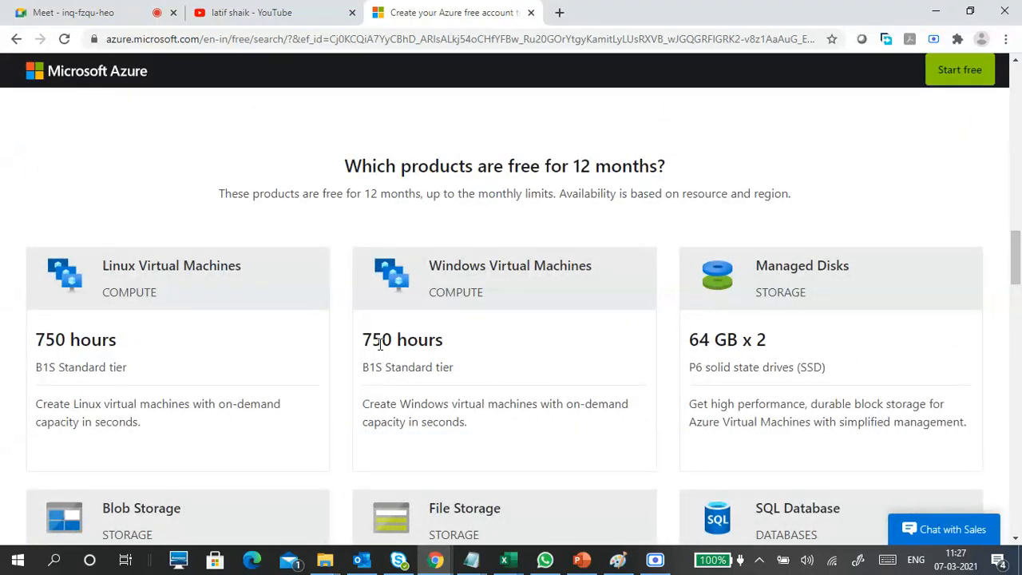
{"action": "left_click_drag", "start_coordinate": [363, 334], "coordinate": [438, 334]}
{"action": "left_click", "coordinate": [449, 353]}
{"action": "scroll", "coordinate": [516, 353], "scroll_direction": "down", "scroll_amount": 3}
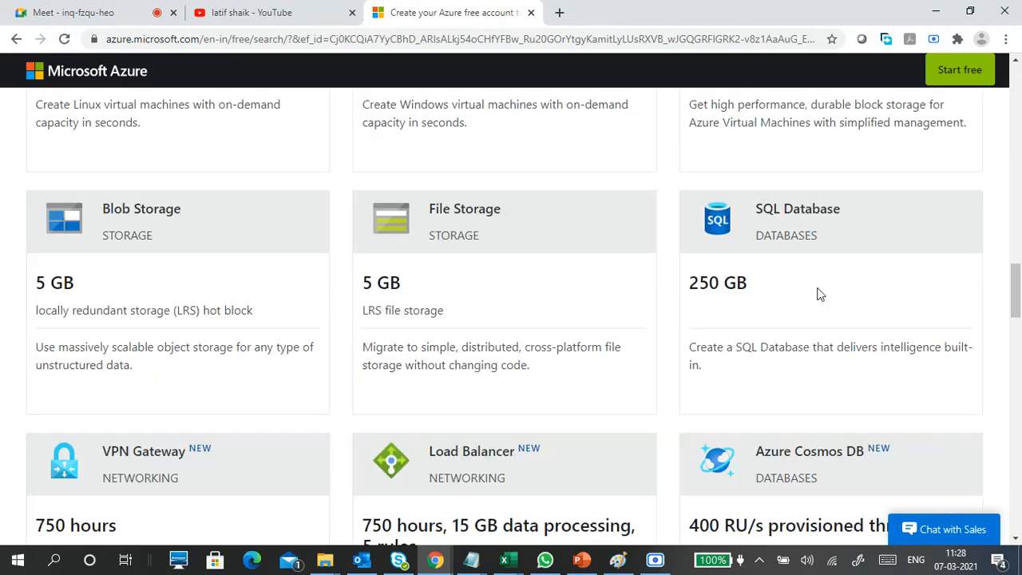
{"action": "scroll", "coordinate": [540, 343], "scroll_direction": "up", "scroll_amount": 3}
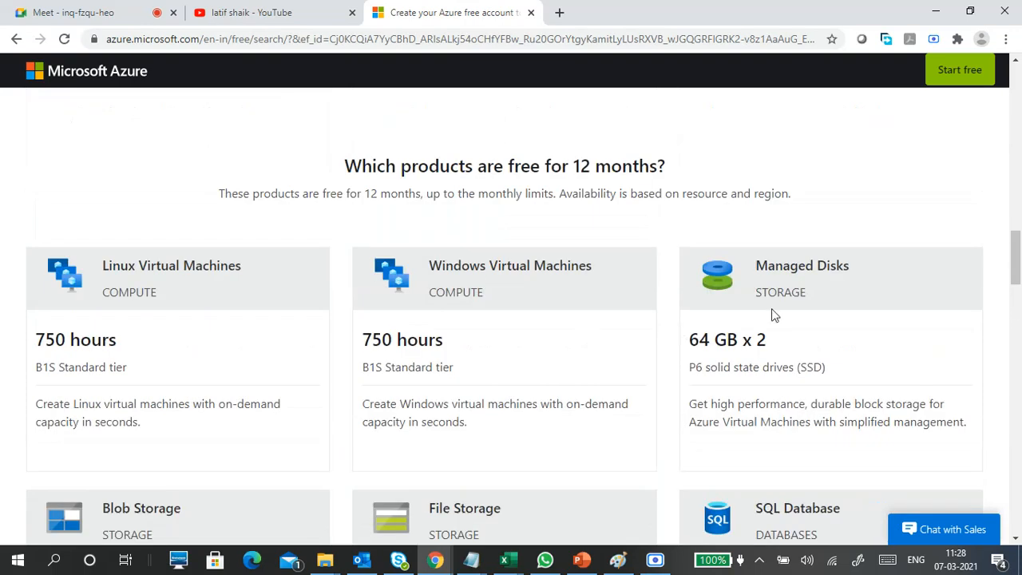
{"action": "scroll", "coordinate": [500, 381], "scroll_direction": "down", "scroll_amount": 7}
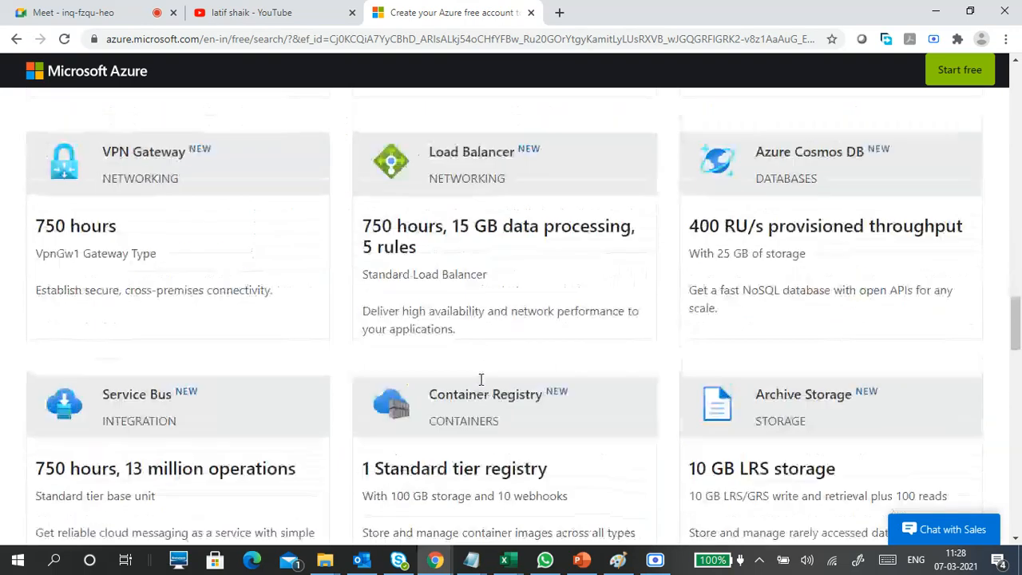
{"action": "scroll", "coordinate": [479, 359], "scroll_direction": "down", "scroll_amount": 3}
{"action": "scroll", "coordinate": [495, 355], "scroll_direction": "up", "scroll_amount": 3}
{"action": "scroll", "coordinate": [256, 363], "scroll_direction": "up", "scroll_amount": 7}
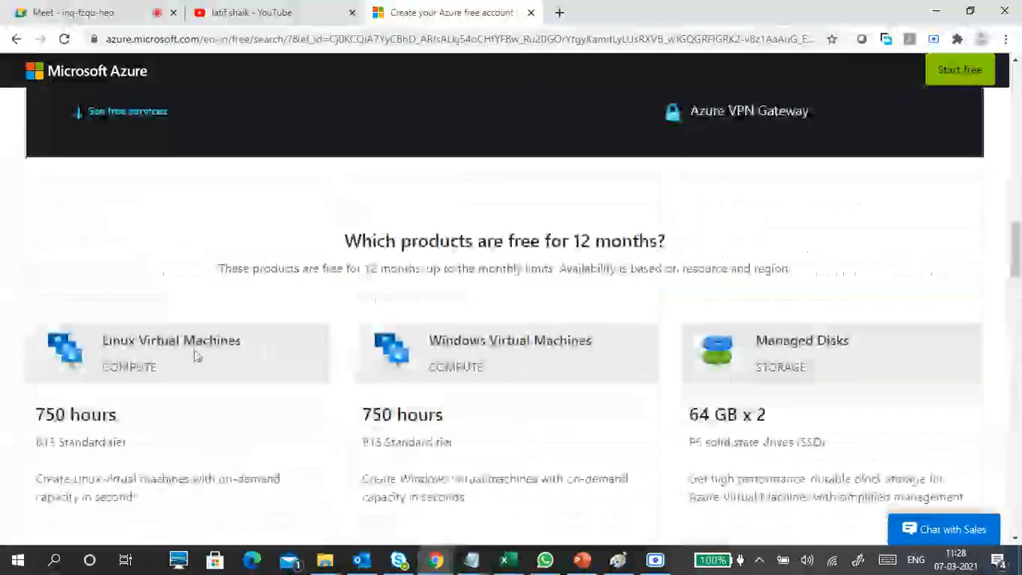
Step: Highlight the Linux and Windows Virtual Machines offers and examine the Windows offer's 750 hours allowance
{"action": "left_click_drag", "start_coordinate": [248, 353], "coordinate": [100, 343]}
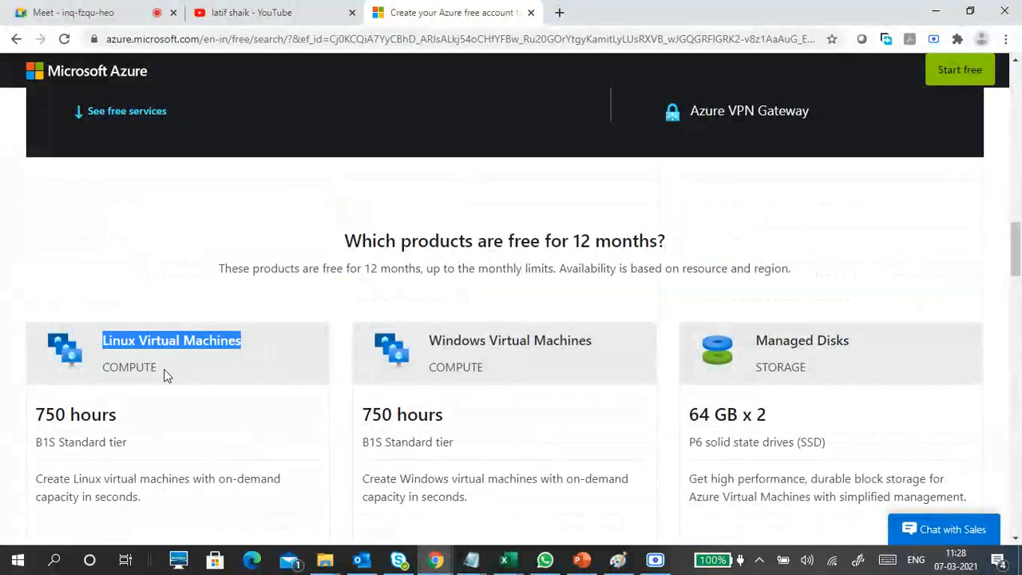
{"action": "scroll", "coordinate": [210, 385], "scroll_direction": "down", "scroll_amount": 2}
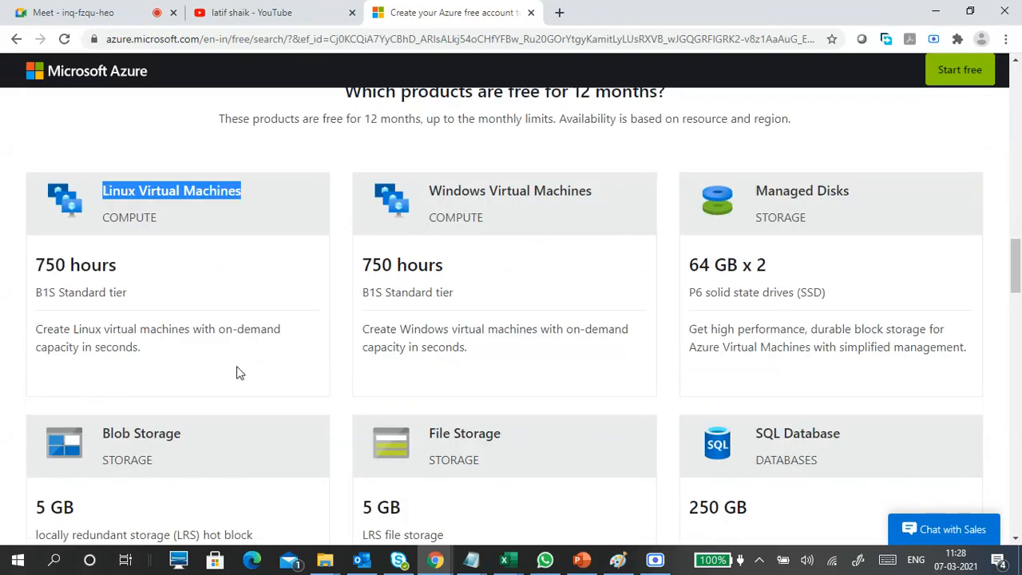
{"action": "left_click_drag", "start_coordinate": [593, 192], "coordinate": [431, 192]}
{"action": "left_click", "coordinate": [494, 267]}
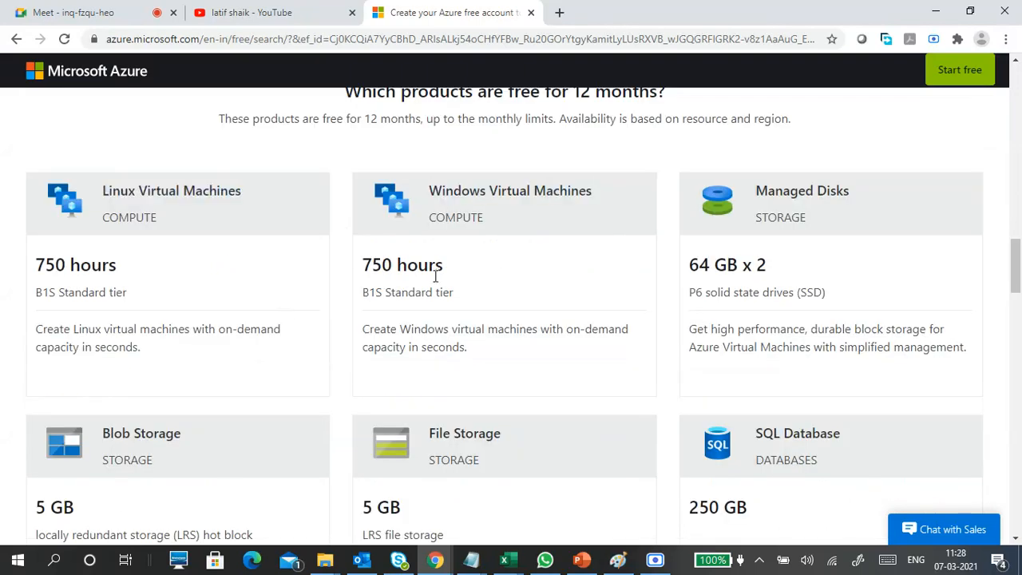
{"action": "left_click_drag", "start_coordinate": [364, 264], "coordinate": [447, 264]}
{"action": "left_click", "coordinate": [463, 273]}
{"action": "left_click_drag", "start_coordinate": [467, 272], "coordinate": [356, 263]}
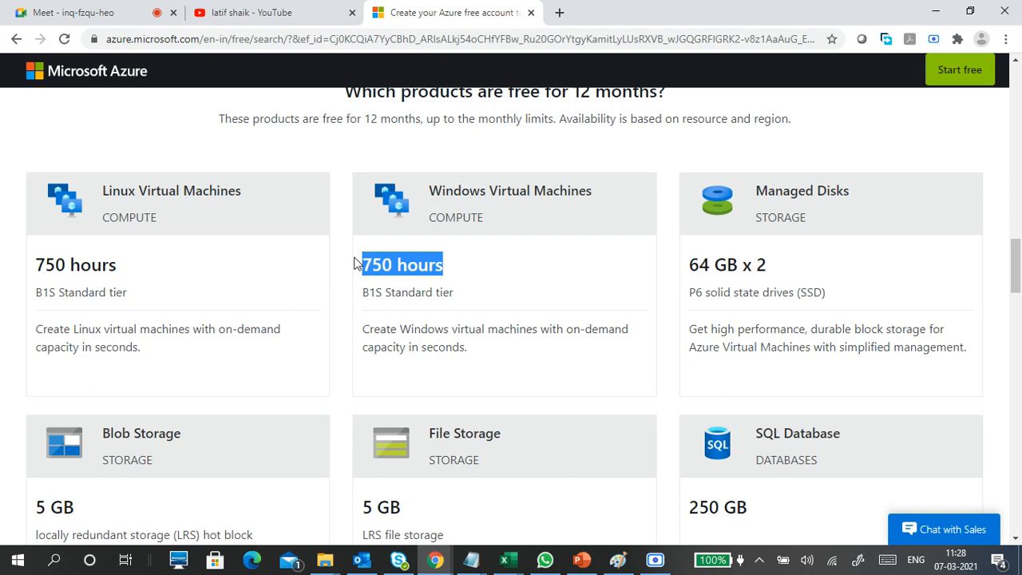
{"action": "left_click", "coordinate": [449, 307]}
{"action": "left_click_drag", "start_coordinate": [458, 274], "coordinate": [361, 265]}
{"action": "left_click", "coordinate": [437, 264]}
{"action": "left_click_drag", "start_coordinate": [372, 263], "coordinate": [413, 264]}
{"action": "left_click", "coordinate": [451, 266]}
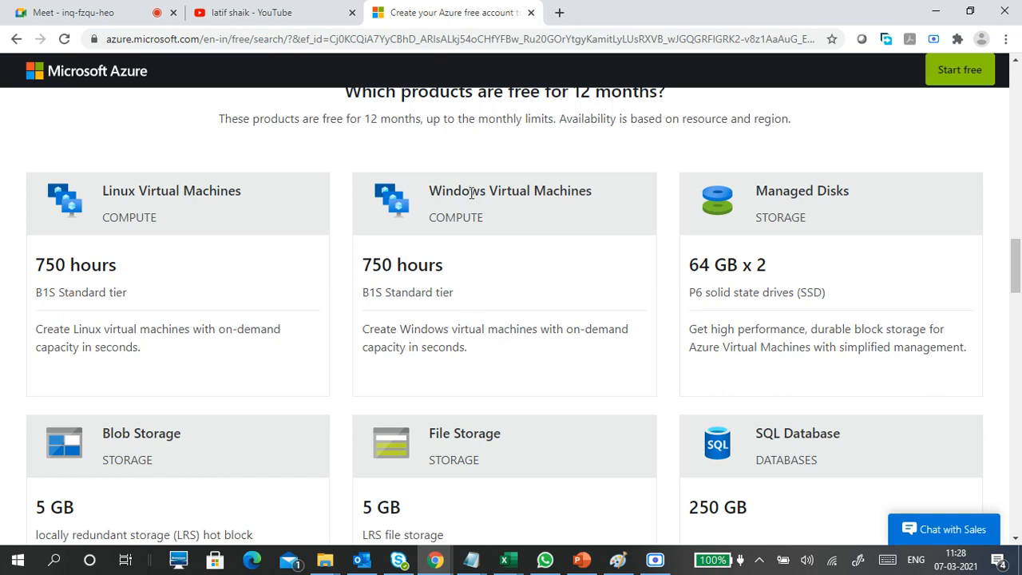
Step: Recheck the Windows Virtual Machines offer and review the introduction of the Azure free account page
{"action": "scroll", "coordinate": [496, 213], "scroll_direction": "up", "scroll_amount": 2}
{"action": "left_click_drag", "start_coordinate": [423, 269], "coordinate": [546, 275]}
{"action": "scroll", "coordinate": [538, 297], "scroll_direction": "down", "scroll_amount": 3}
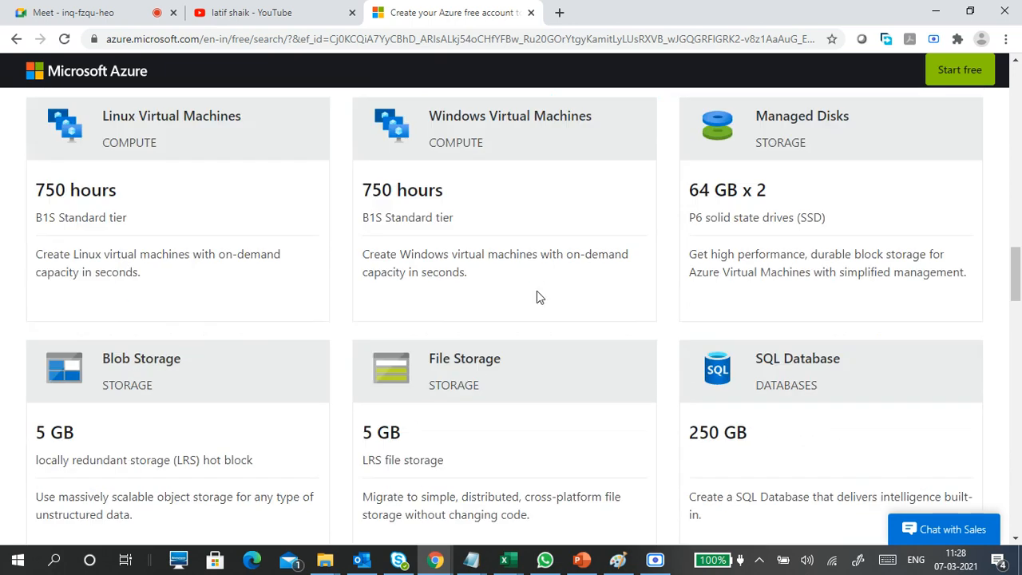
{"action": "scroll", "coordinate": [538, 296], "scroll_direction": "up", "scroll_amount": 20}
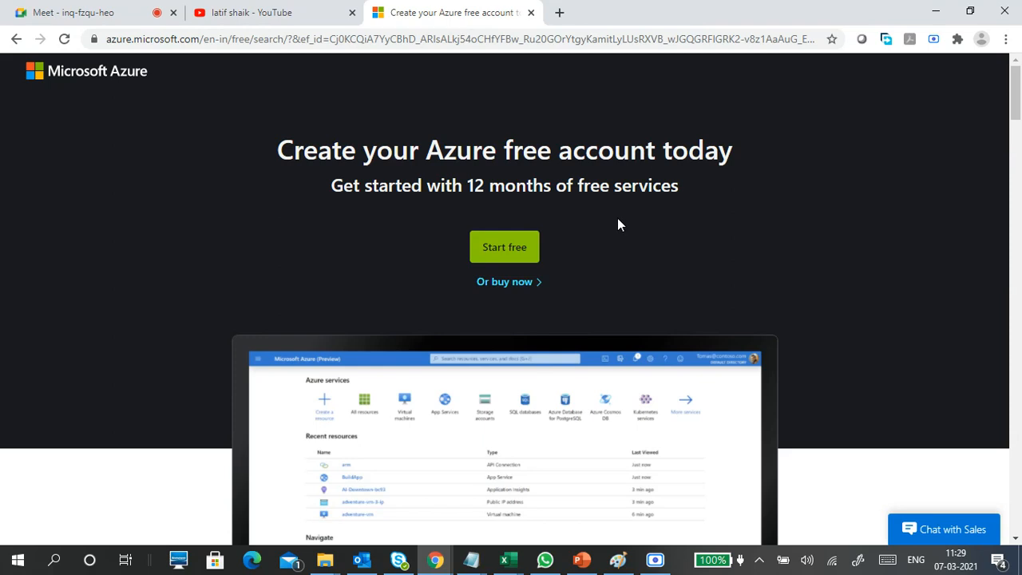
{"action": "scroll", "coordinate": [617, 221], "scroll_direction": "down", "scroll_amount": 3}
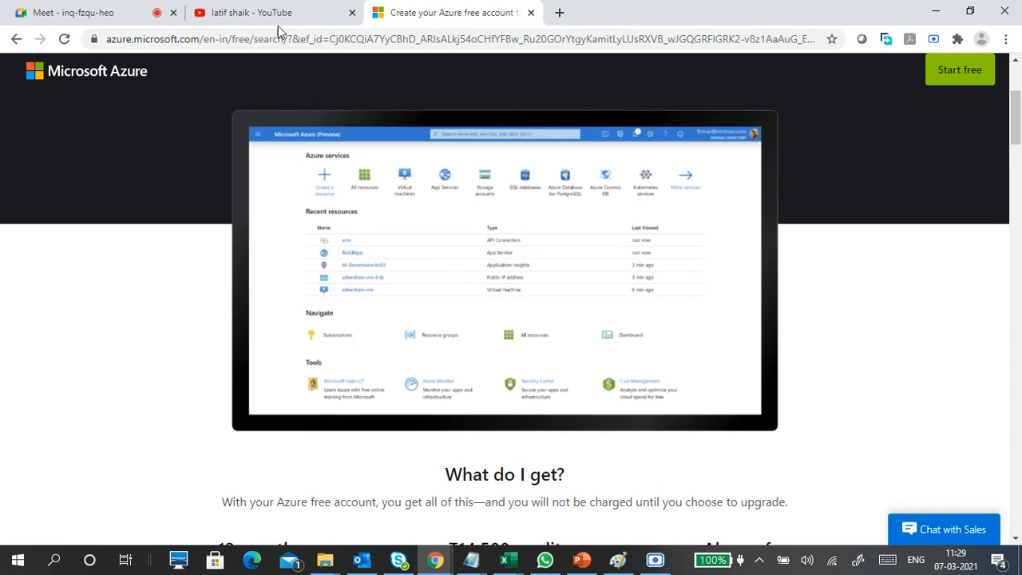
Step: Switch to Notepad and delete the LAPTOP 8GB and 4GB memory lines at the end of the notes
{"action": "left_click", "coordinate": [936, 12]}
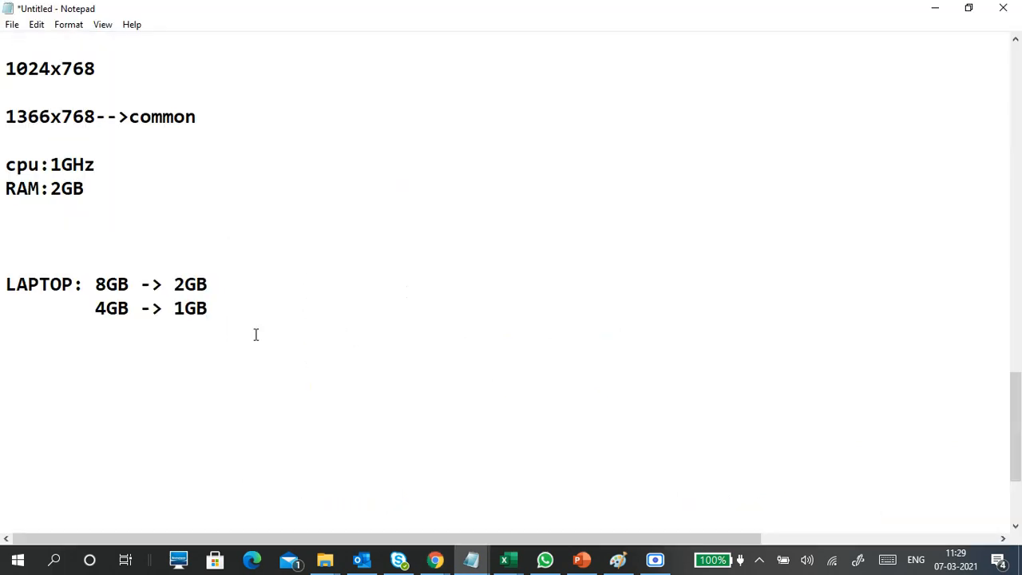
{"action": "left_click", "coordinate": [224, 312]}
{"action": "left_click_drag", "start_coordinate": [233, 324], "coordinate": [34, 248]}
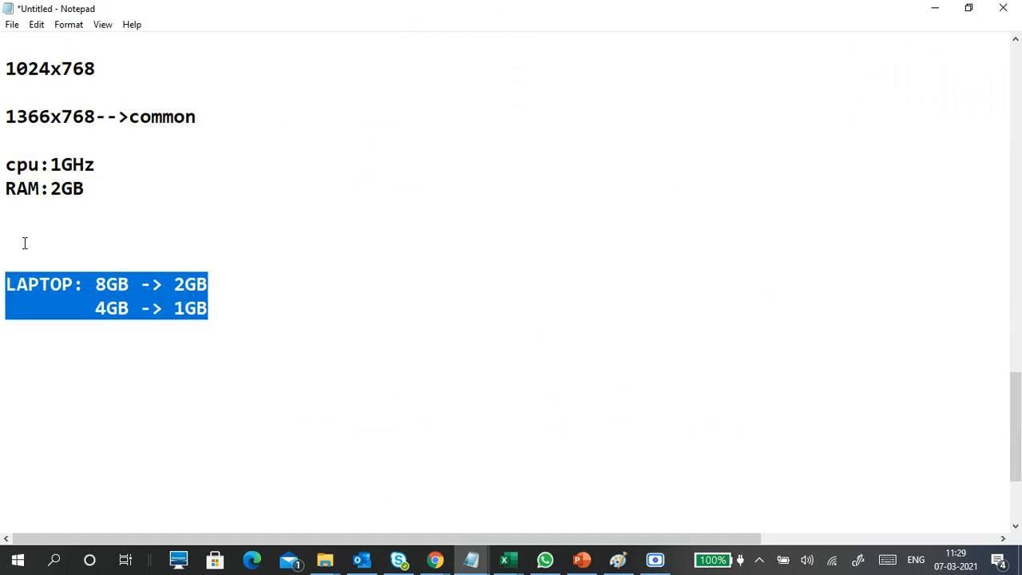
{"action": "key", "text": "BackSpace"}
{"action": "key", "text": "BackSpace"}
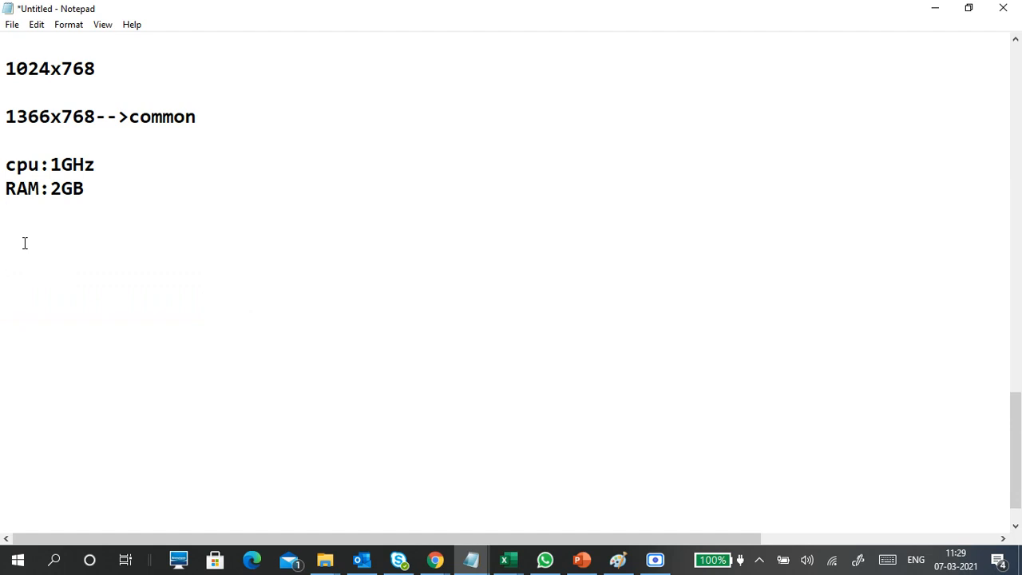
Step: Add HDD:32GB under the RAM line and append 1 CORE to the cpu:1GHz line
{"action": "type", "text": "HDD:32GB"}
{"action": "key", "text": "Return"}
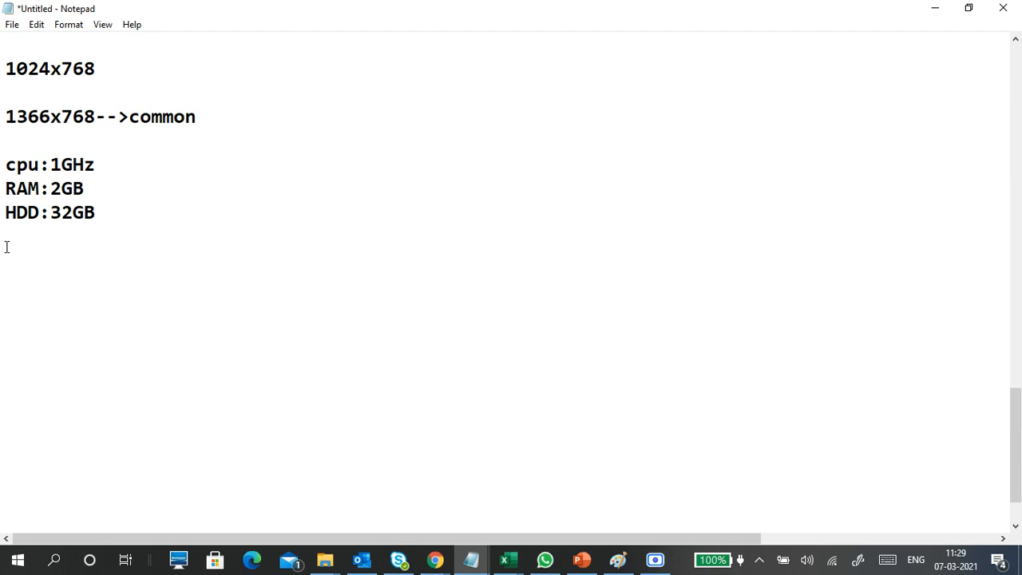
{"action": "left_click", "coordinate": [99, 164]}
{"action": "type", "text": "1 CORE"}
{"action": "left_click", "coordinate": [148, 239]}
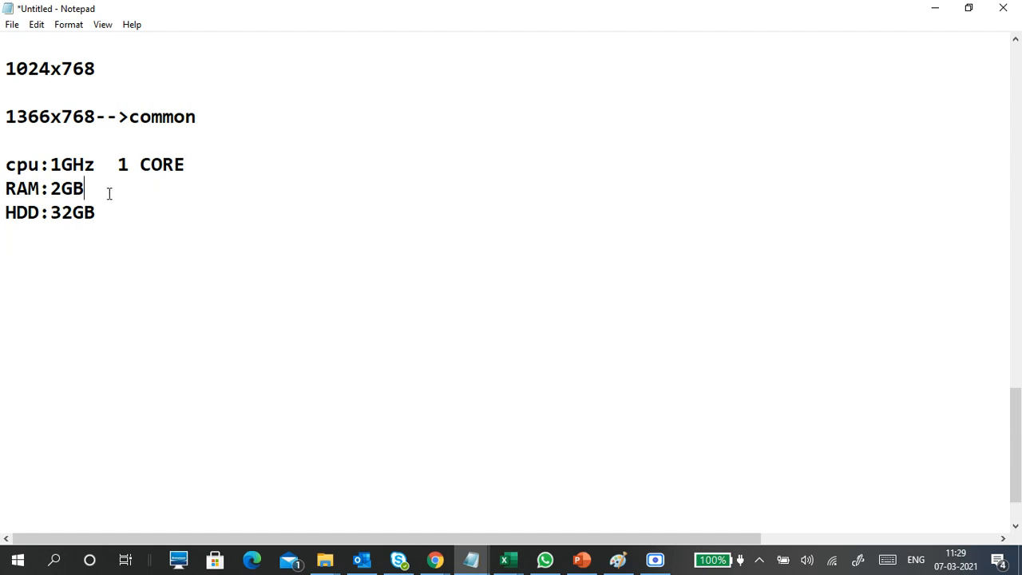
Step: Add a dashed separator line directly below the HDD:32GB line
{"action": "left_click", "coordinate": [132, 222]}
{"action": "left_click", "coordinate": [106, 239]}
{"action": "left_click", "coordinate": [132, 213]}
{"action": "left_click", "coordinate": [148, 213]}
{"action": "left_click", "coordinate": [87, 241]}
{"action": "type", "text": "-------"}
{"action": "type", "text": "VM"}
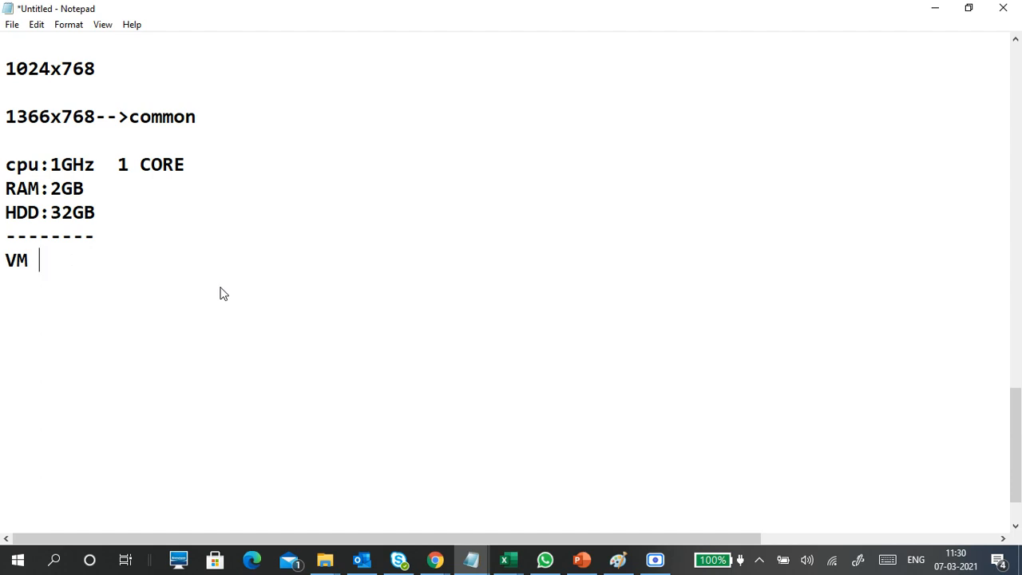
{"action": "key", "text": "BackSpace"}
{"action": "key", "text": "BackSpace"}
{"action": "type", "text": "VM"}
{"action": "key", "text": "BackSpace"}
{"action": "key", "text": "BackSpace"}
Step: Switch to Chrome and search Google in a new tab for windows 10 enterprise download
{"action": "mouse_move", "coordinate": [443, 562]}
{"action": "left_click", "coordinate": [322, 486]}
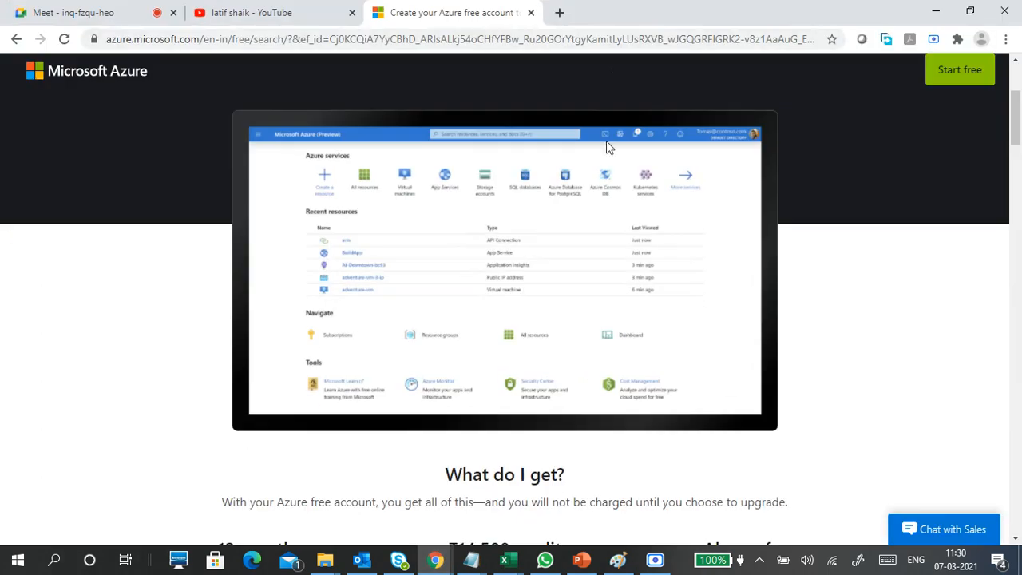
{"action": "left_click", "coordinate": [560, 14]}
{"action": "left_click", "coordinate": [531, 38]}
{"action": "type", "text": "windo"}
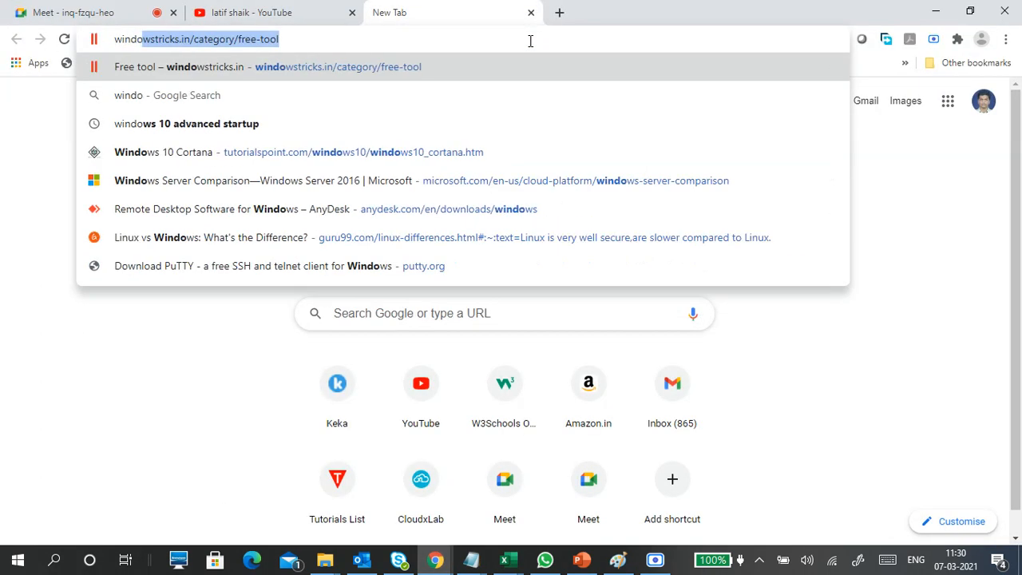
{"action": "type", "text": "ws 10 ent"}
{"action": "key", "text": "Down"}
{"action": "type", "text": "down"}
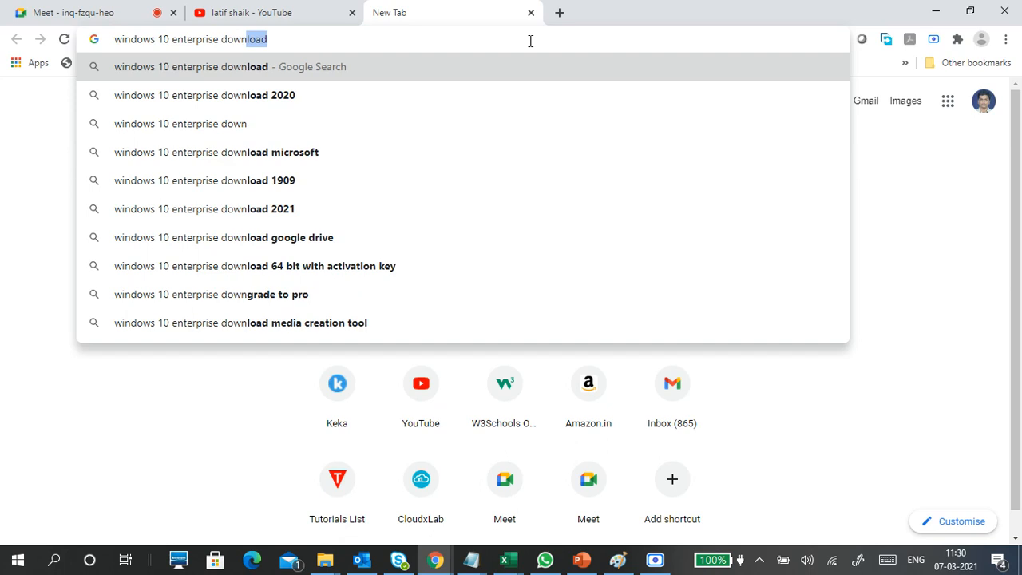
{"action": "key", "text": "Return"}
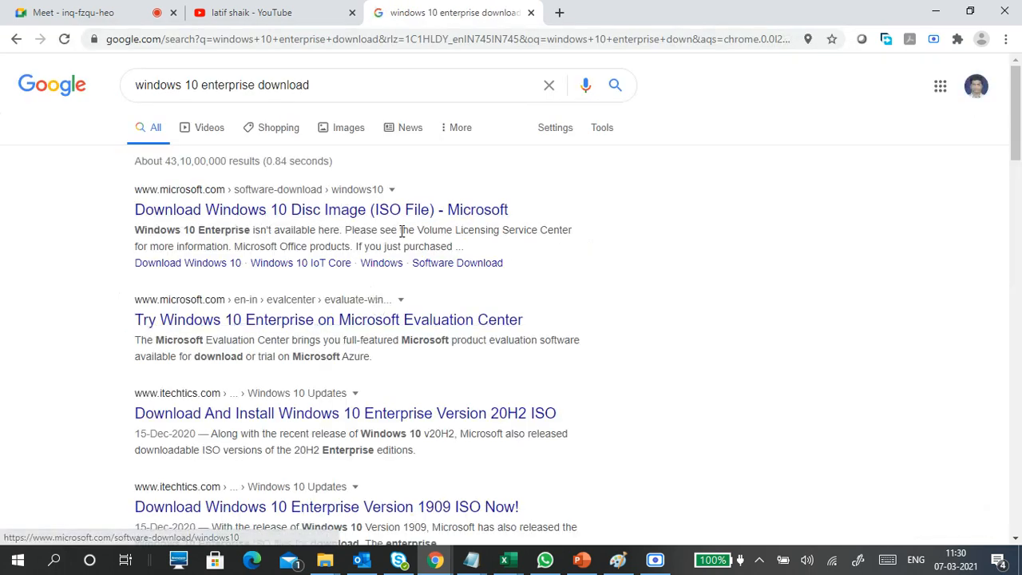
Step: Open Microsoft's Windows 10 disc image download result, view the installation media section, and return to the search results
{"action": "left_click", "coordinate": [380, 211]}
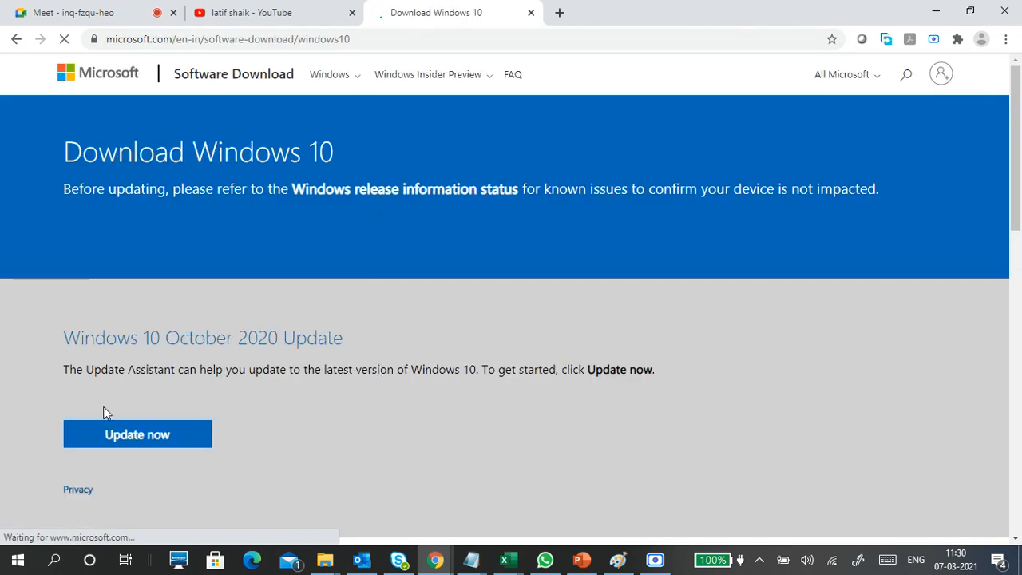
{"action": "scroll", "coordinate": [363, 403], "scroll_direction": "down", "scroll_amount": 5}
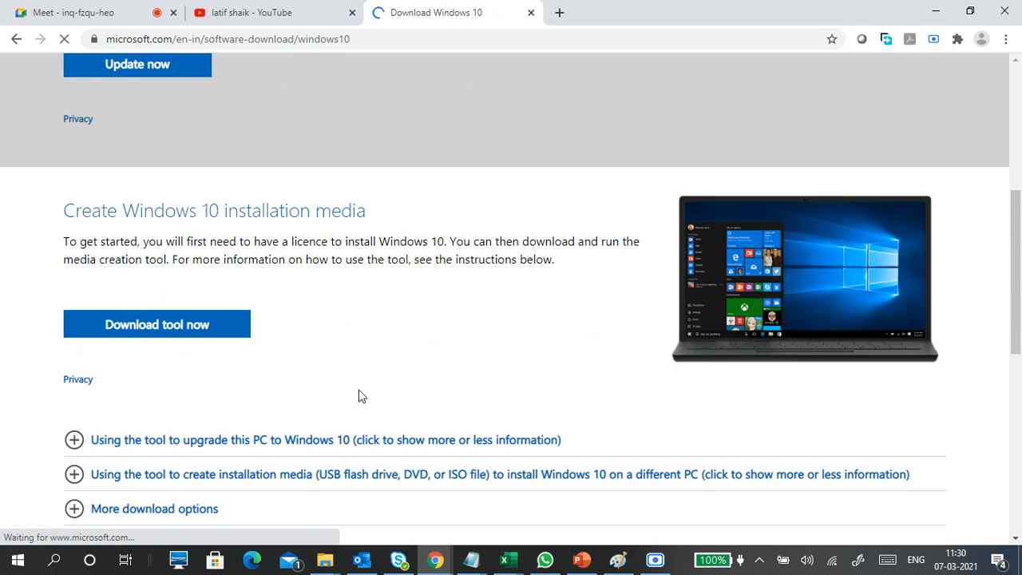
{"action": "left_click", "coordinate": [16, 38]}
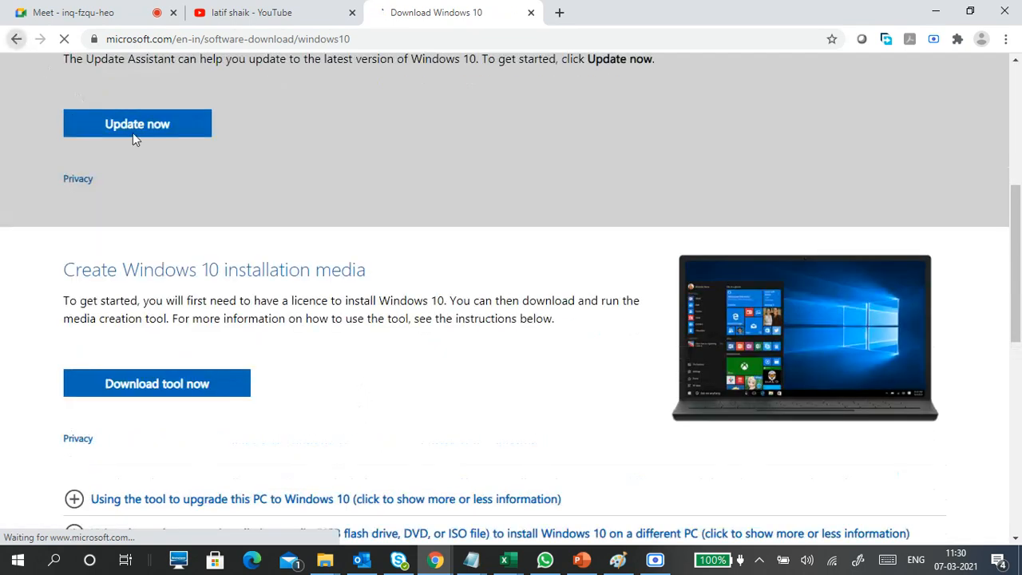
{"action": "scroll", "coordinate": [360, 381], "scroll_direction": "down", "scroll_amount": 4}
{"action": "scroll", "coordinate": [399, 160], "scroll_direction": "up", "scroll_amount": 1}
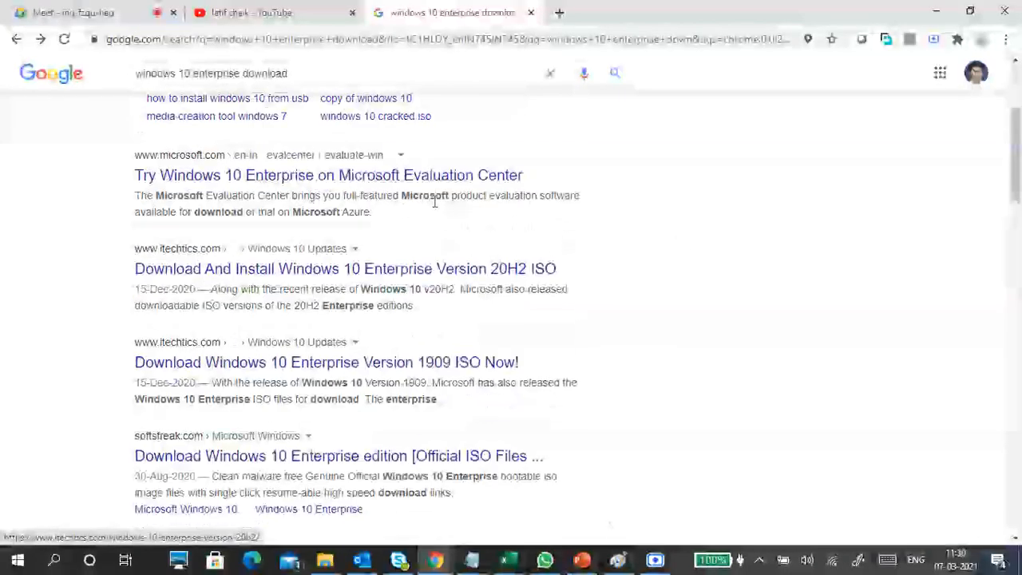
Step: Open the Microsoft Evaluation Center page for Windows 10 Enterprise and continue with the ISO - Enterprise experience
{"action": "left_click", "coordinate": [463, 187]}
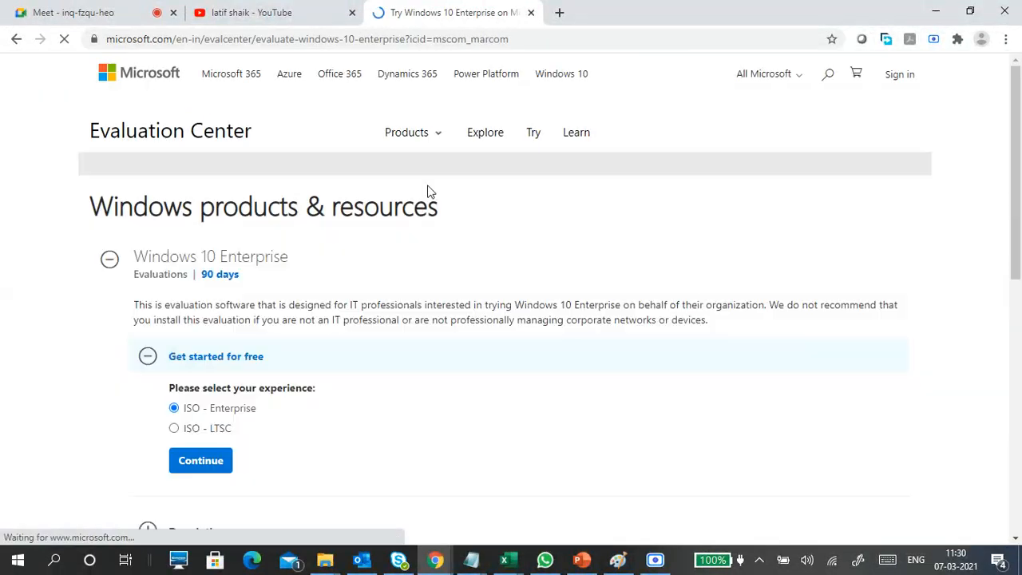
{"action": "scroll", "coordinate": [351, 374], "scroll_direction": "down", "scroll_amount": 8}
{"action": "scroll", "coordinate": [384, 321], "scroll_direction": "up", "scroll_amount": 5}
{"action": "scroll", "coordinate": [376, 305], "scroll_direction": "down", "scroll_amount": 2}
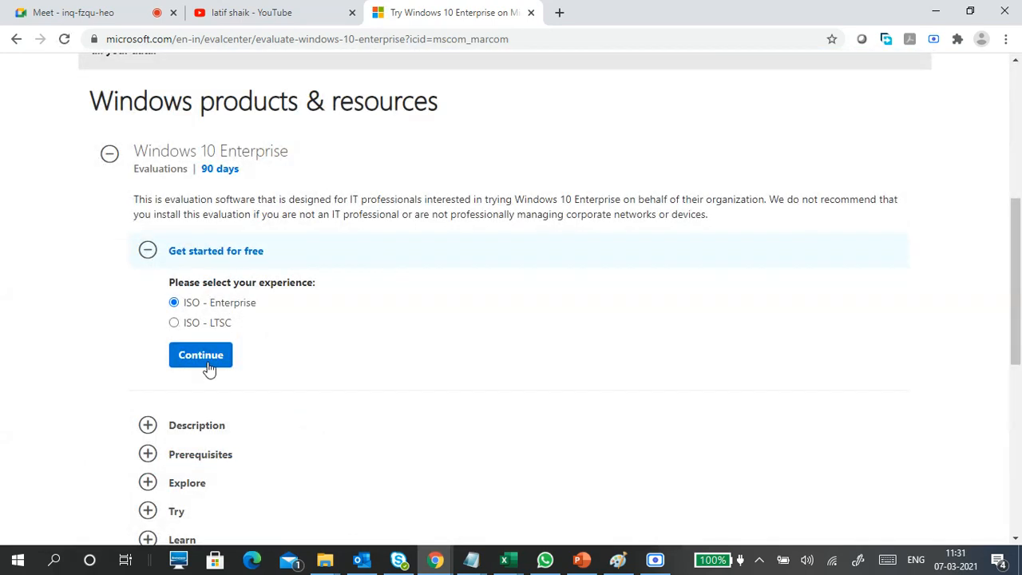
{"action": "scroll", "coordinate": [372, 324], "scroll_direction": "down", "scroll_amount": 2}
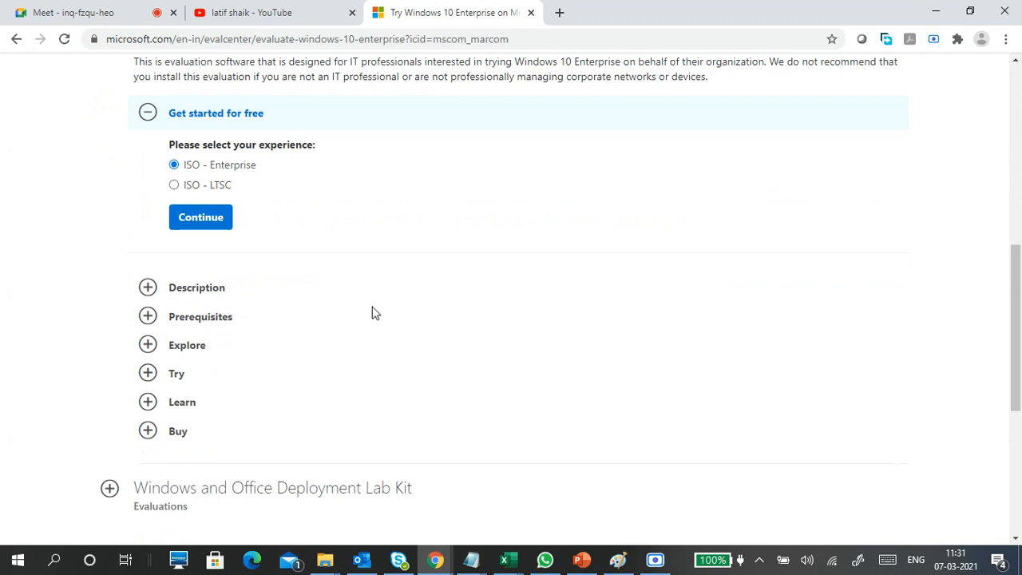
{"action": "left_click", "coordinate": [212, 208]}
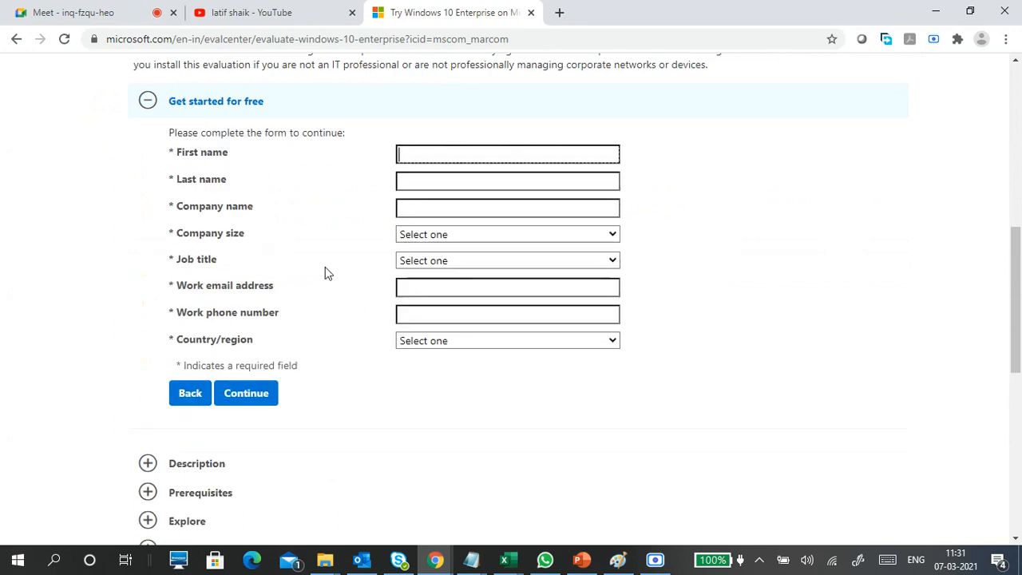
Step: Examine the fields required in the Windows 10 Enterprise evaluation registration form
{"action": "left_click", "coordinate": [431, 153]}
{"action": "left_click", "coordinate": [721, 136]}
{"action": "scroll", "coordinate": [405, 373], "scroll_direction": "up", "scroll_amount": 2}
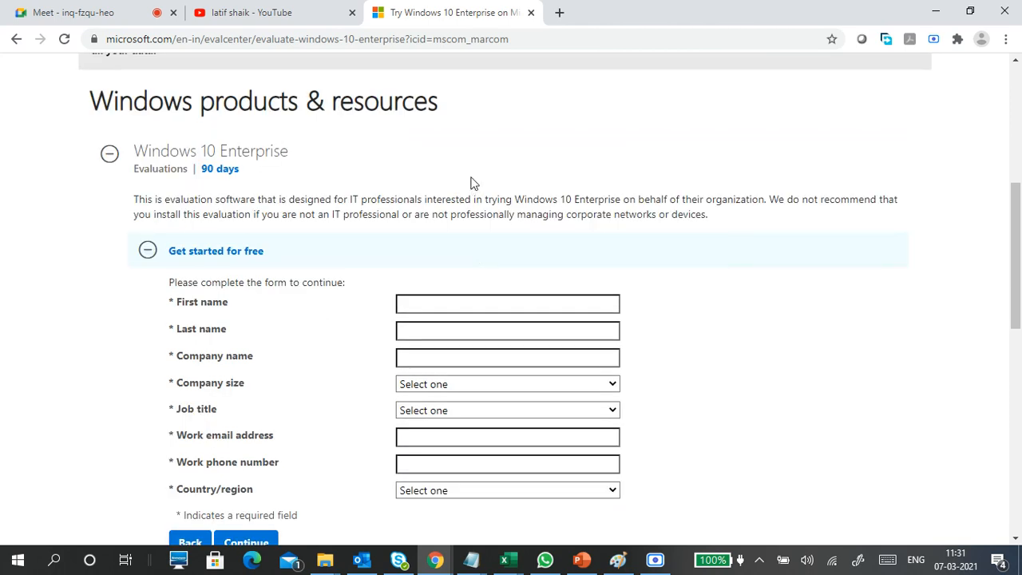
{"action": "scroll", "coordinate": [365, 290], "scroll_direction": "down", "scroll_amount": 7}
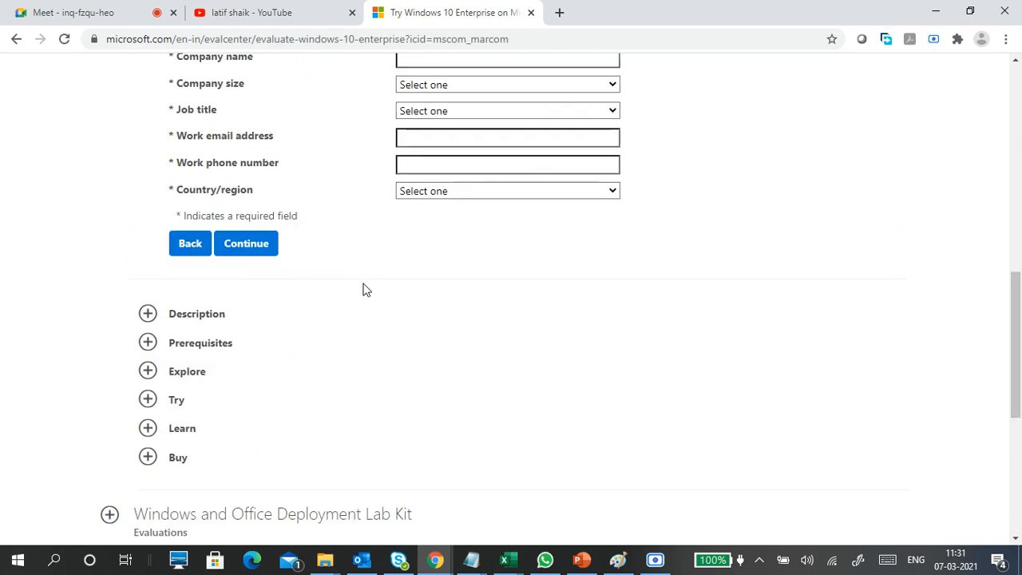
Step: Expand the Description and Prerequisites sections of the Windows 10 Enterprise evaluation and read through their text
{"action": "left_click", "coordinate": [204, 89]}
{"action": "scroll", "coordinate": [263, 136], "scroll_direction": "down", "scroll_amount": 1}
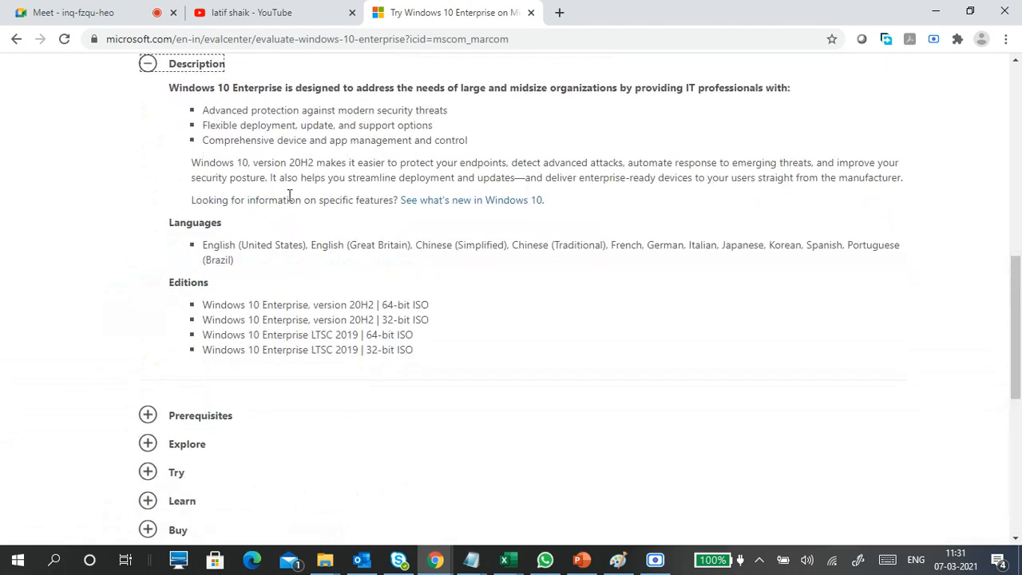
{"action": "left_click_drag", "start_coordinate": [270, 93], "coordinate": [340, 288]}
{"action": "left_click", "coordinate": [341, 290]}
{"action": "left_click", "coordinate": [200, 416]}
{"action": "left_click_drag", "start_coordinate": [267, 136], "coordinate": [328, 447]}
{"action": "scroll", "coordinate": [326, 296], "scroll_direction": "down", "scroll_amount": 4}
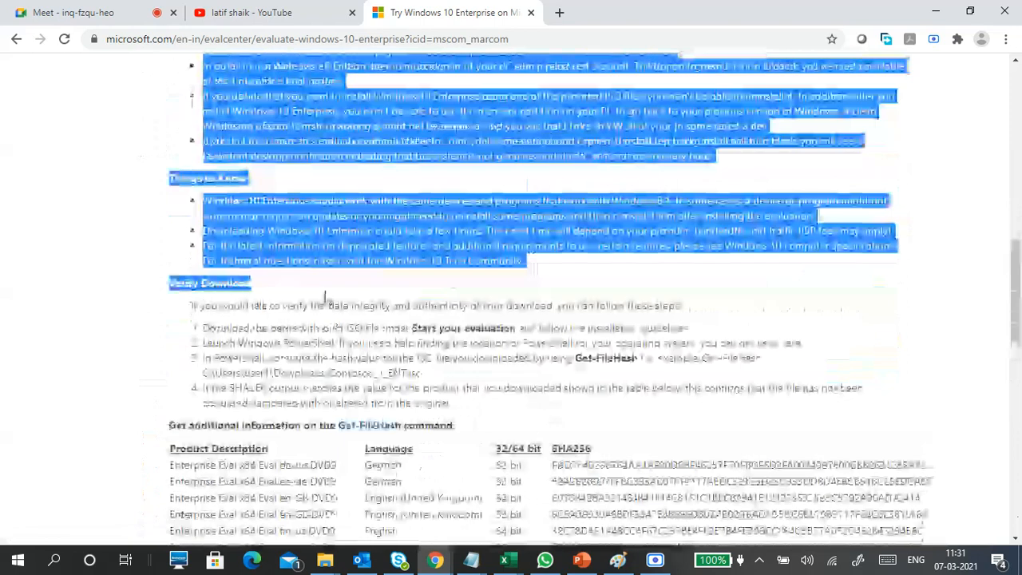
Step: Read the Verify Download instructions and the SHA256 table of Windows 10 Enterprise evaluation images by language and bit version
{"action": "scroll", "coordinate": [326, 287], "scroll_direction": "down", "scroll_amount": 2}
{"action": "left_click_drag", "start_coordinate": [292, 166], "coordinate": [343, 463]}
{"action": "left_click", "coordinate": [388, 360]}
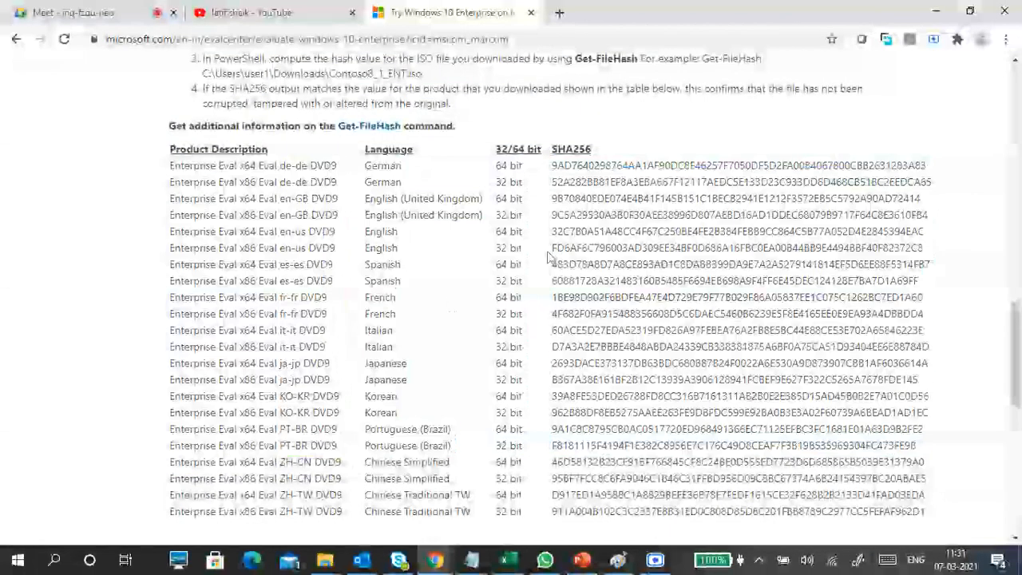
{"action": "scroll", "coordinate": [445, 326], "scroll_direction": "down", "scroll_amount": 8}
{"action": "scroll", "coordinate": [406, 338], "scroll_direction": "up", "scroll_amount": 4}
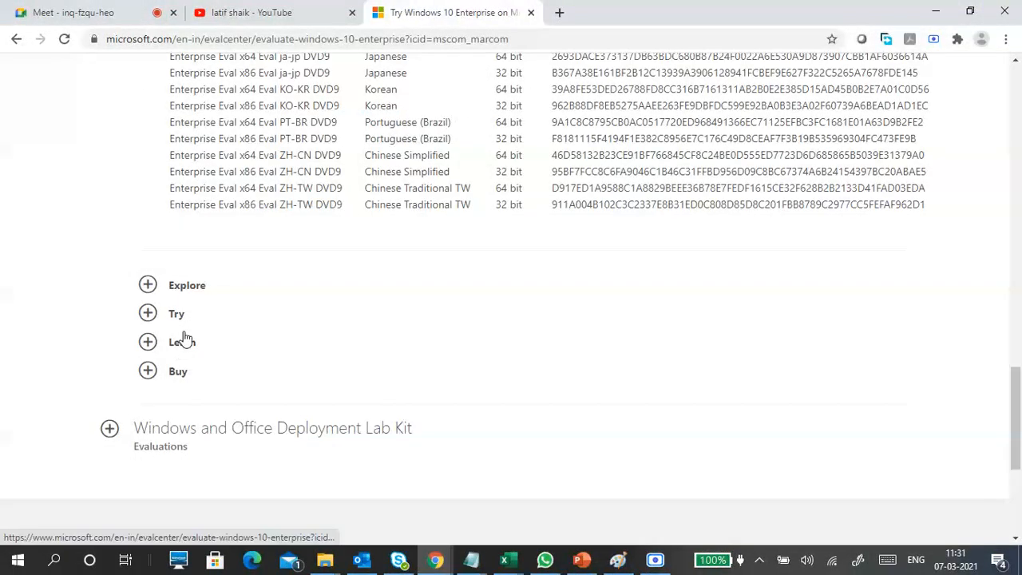
Step: Expand the Buy section of the Windows 10 Enterprise evaluation and view its purchase and licensing links
{"action": "left_click", "coordinate": [178, 374]}
{"action": "scroll", "coordinate": [215, 363], "scroll_direction": "down", "scroll_amount": 5}
{"action": "scroll", "coordinate": [335, 215], "scroll_direction": "up", "scroll_amount": 2}
{"action": "scroll", "coordinate": [250, 287], "scroll_direction": "down", "scroll_amount": 1}
{"action": "scroll", "coordinate": [308, 276], "scroll_direction": "up", "scroll_amount": 1}
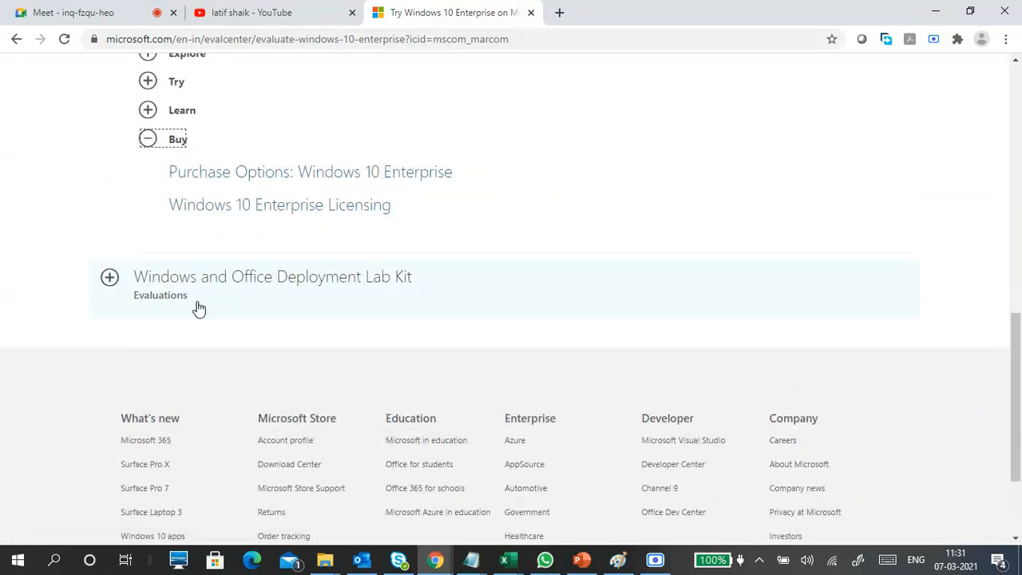
Step: Open the Windows and Office Deployment Lab Kit evaluation and read its description
{"action": "left_click", "coordinate": [124, 286]}
{"action": "scroll", "coordinate": [359, 240], "scroll_direction": "up", "scroll_amount": 3}
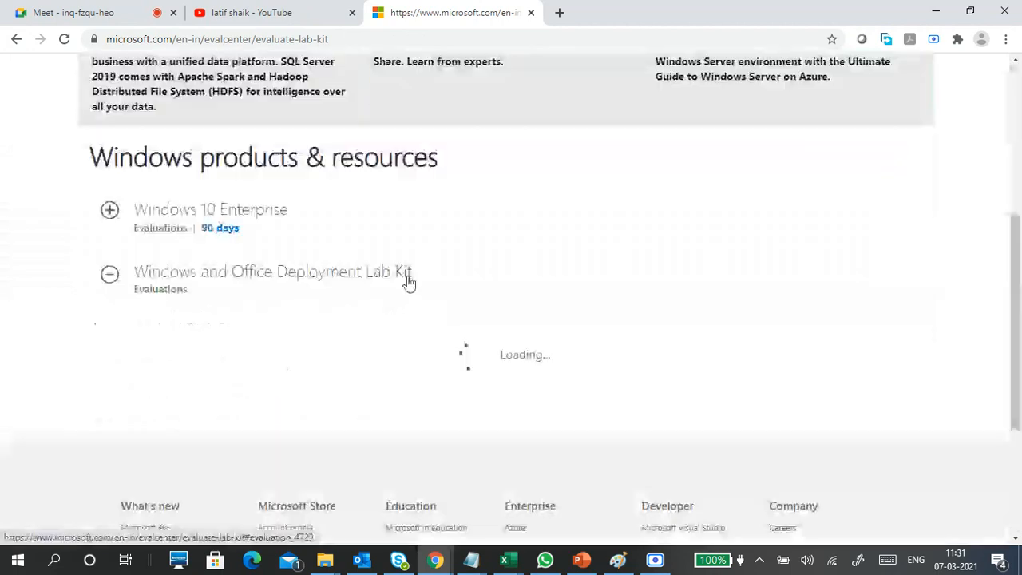
{"action": "scroll", "coordinate": [336, 237], "scroll_direction": "up", "scroll_amount": 1}
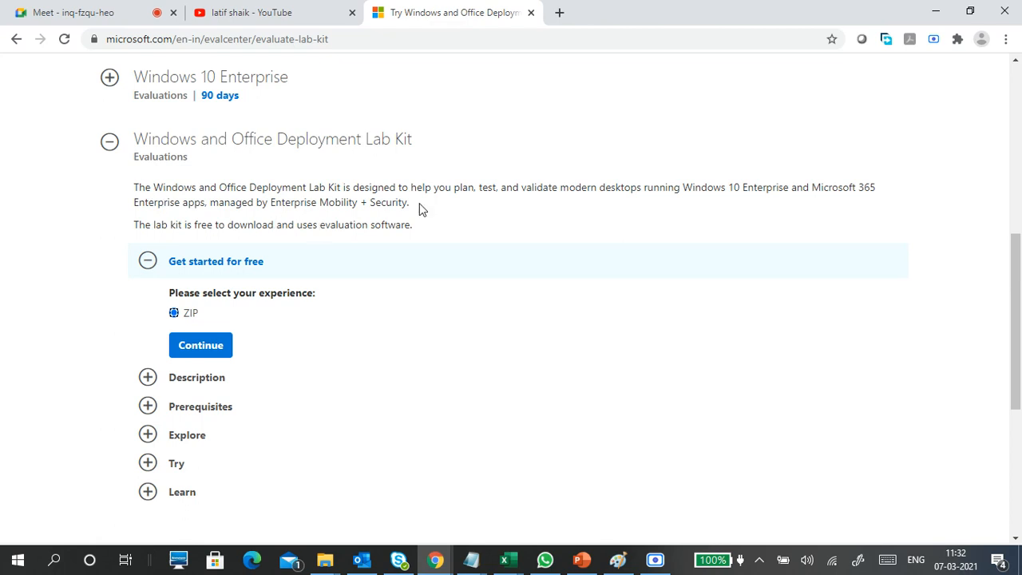
{"action": "left_click", "coordinate": [158, 182]}
{"action": "left_click_drag", "start_coordinate": [159, 182], "coordinate": [875, 187]}
{"action": "left_click", "coordinate": [178, 201]}
{"action": "left_click_drag", "start_coordinate": [178, 201], "coordinate": [385, 206]}
{"action": "left_click", "coordinate": [395, 220]}
Step: Continue with the lab kit's ZIP experience and look over the registration form
{"action": "left_click", "coordinate": [218, 348]}
{"action": "scroll", "coordinate": [352, 297], "scroll_direction": "down", "scroll_amount": 5}
{"action": "scroll", "coordinate": [351, 295], "scroll_direction": "up", "scroll_amount": 10}
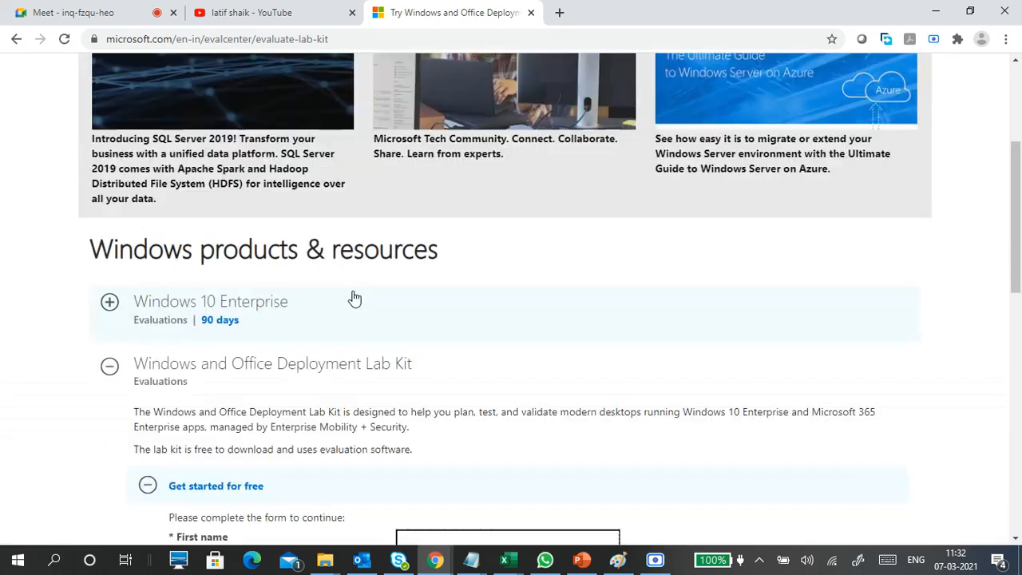
Step: Close the Evaluation Center page and return to the requirements notes in Notepad
{"action": "left_click", "coordinate": [533, 13]}
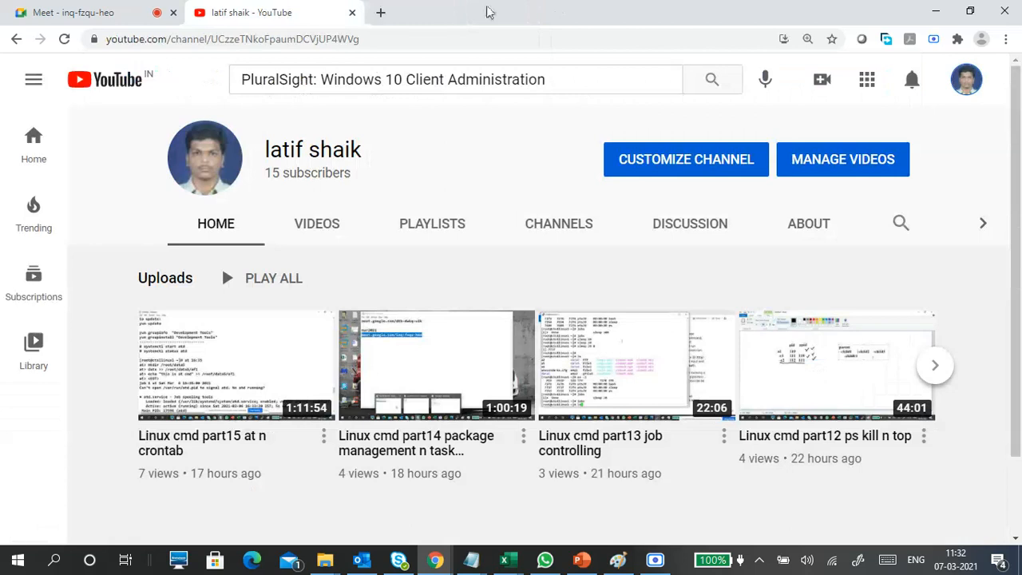
{"action": "left_click", "coordinate": [935, 11]}
{"action": "left_click", "coordinate": [133, 235]}
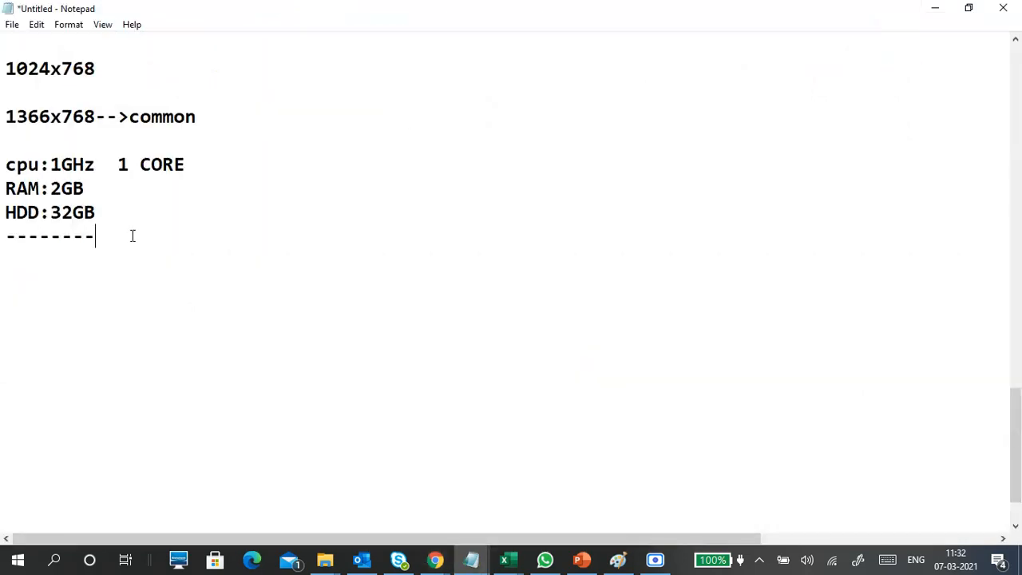
Step: Review the CPU, RAM and HDD requirement lines in the notes, highlighting each one
{"action": "key", "text": "Return"}
{"action": "key", "text": "Return"}
{"action": "left_click", "coordinate": [149, 249]}
{"action": "key", "text": "Return"}
{"action": "left_click_drag", "start_coordinate": [6, 164], "coordinate": [94, 165]}
{"action": "left_click_drag", "start_coordinate": [5, 188], "coordinate": [88, 190]}
{"action": "left_click_drag", "start_coordinate": [7, 212], "coordinate": [96, 211]}
{"action": "left_click", "coordinate": [91, 261]}
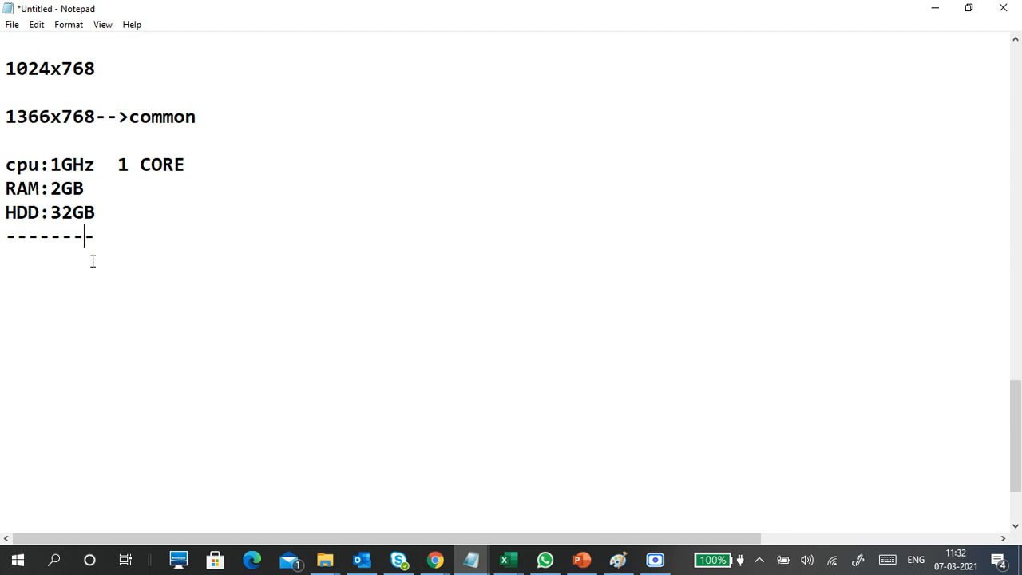
Step: Add "vm-60GB" beside the HDD:32GB entry in the notes
{"action": "left_click", "coordinate": [116, 213]}
{"action": "type", "text": "vm-60gb"}
{"action": "key", "text": "BackSpace"}
{"action": "key", "text": "BackSpace"}
{"action": "type", "text": "GB"}
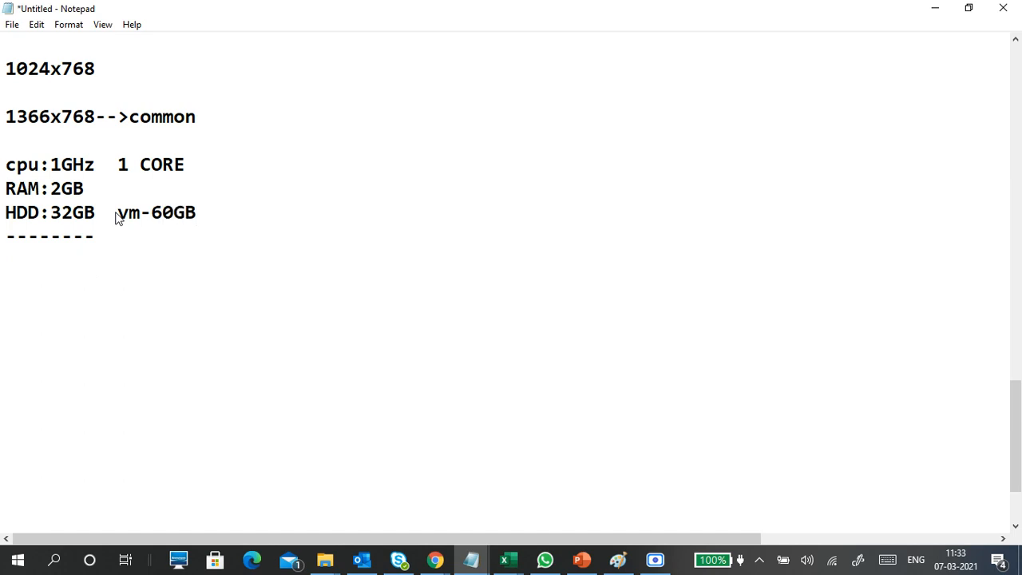
Step: Add the line "win10 on disk 10GB" below the dashed separator
{"action": "left_click", "coordinate": [178, 245]}
{"action": "key", "text": "Return"}
{"action": "type", "text": "win10 o"}
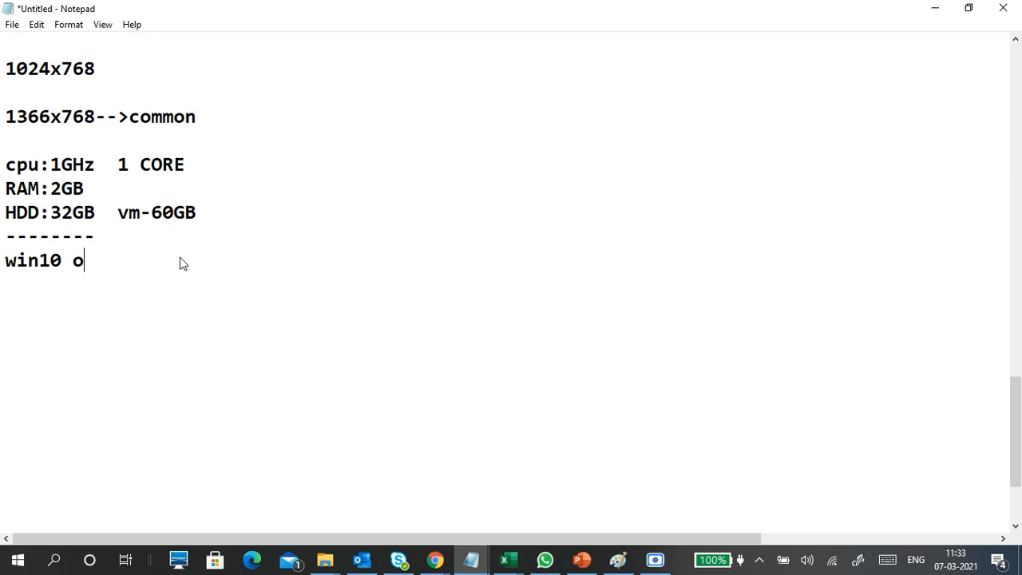
{"action": "type", "text": "n disk 10Gb"}
{"action": "key", "text": "BackSpace"}
{"action": "type", "text": "G"}
{"action": "key", "text": "BackSpace"}
{"action": "type", "text": "d"}
{"action": "key", "text": "BackSpace"}
{"action": "type", "text": "b"}
{"action": "key", "text": "BackSpace"}
{"action": "type", "text": "B"}
{"action": "key", "text": "Return"}
{"action": "left_click", "coordinate": [224, 281]}
{"action": "left_click", "coordinate": [221, 308]}
{"action": "scroll", "coordinate": [479, 235], "scroll_direction": "up", "scroll_amount": 2}
{"action": "left_click", "coordinate": [932, 8]}
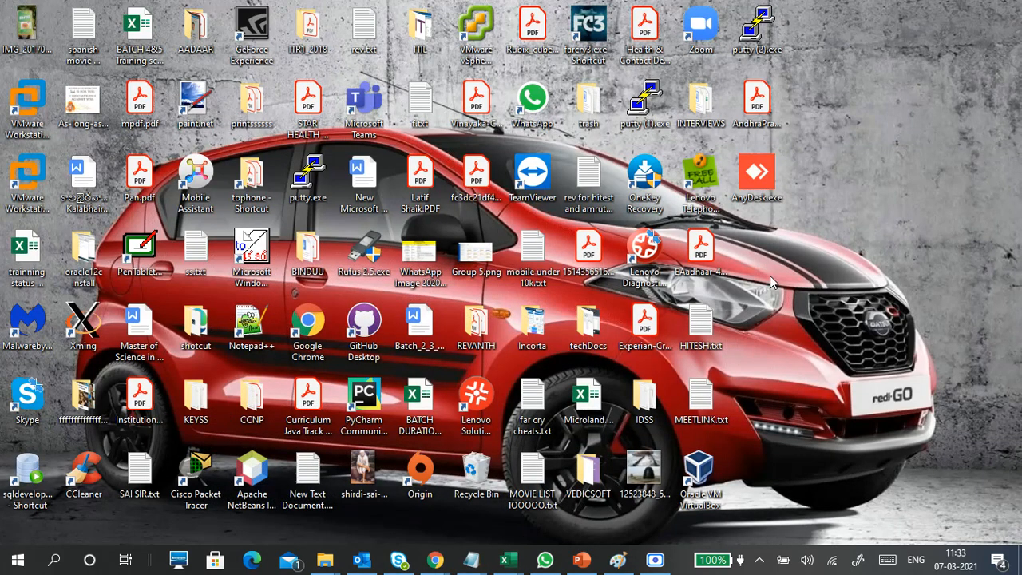
{"action": "left_click", "coordinate": [473, 560]}
{"action": "left_click", "coordinate": [523, 495]}
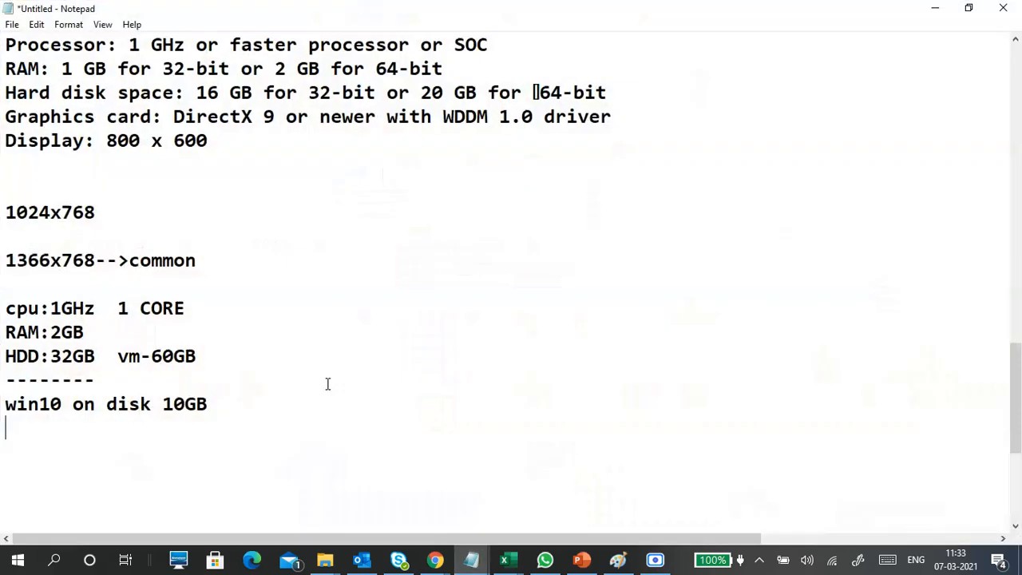
Step: Add the line "create a vm for win 10" at the end of the notes, after a blank line
{"action": "scroll", "coordinate": [271, 399], "scroll_direction": "down", "scroll_amount": 3}
{"action": "key", "text": "Return"}
{"action": "type", "text": "create a vm "}
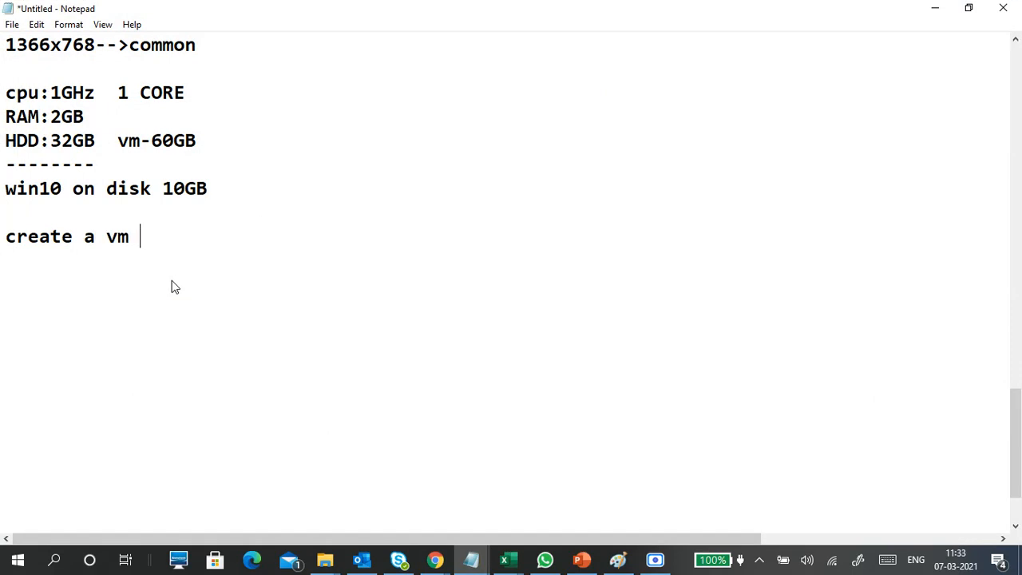
{"action": "type", "text": "for win 10"}
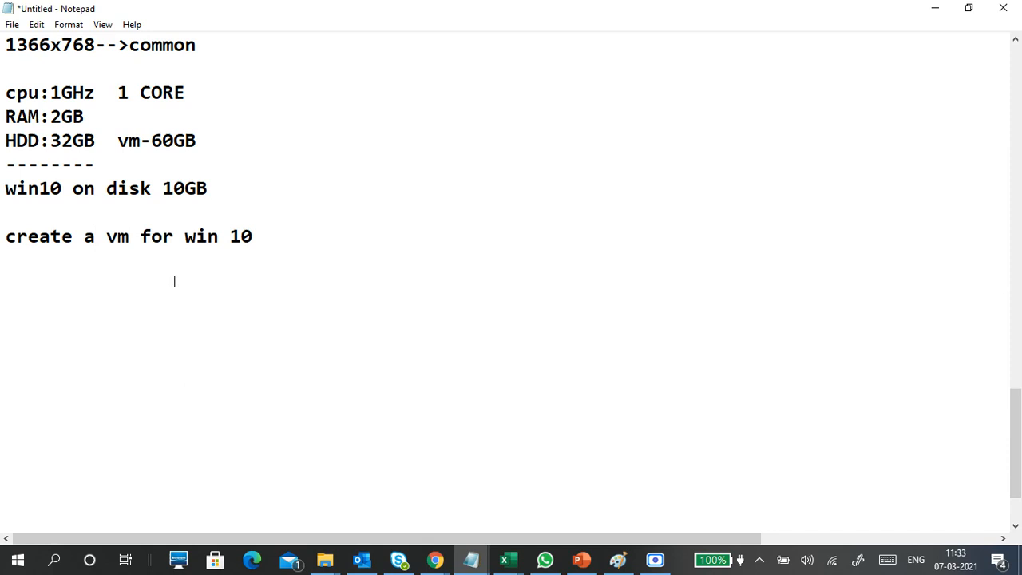
{"action": "key", "text": "Return"}
Step: Launch VMware Workstation from the desktop and close the CTS1-LINUX1 virtual machine's page
{"action": "left_click", "coordinate": [934, 10]}
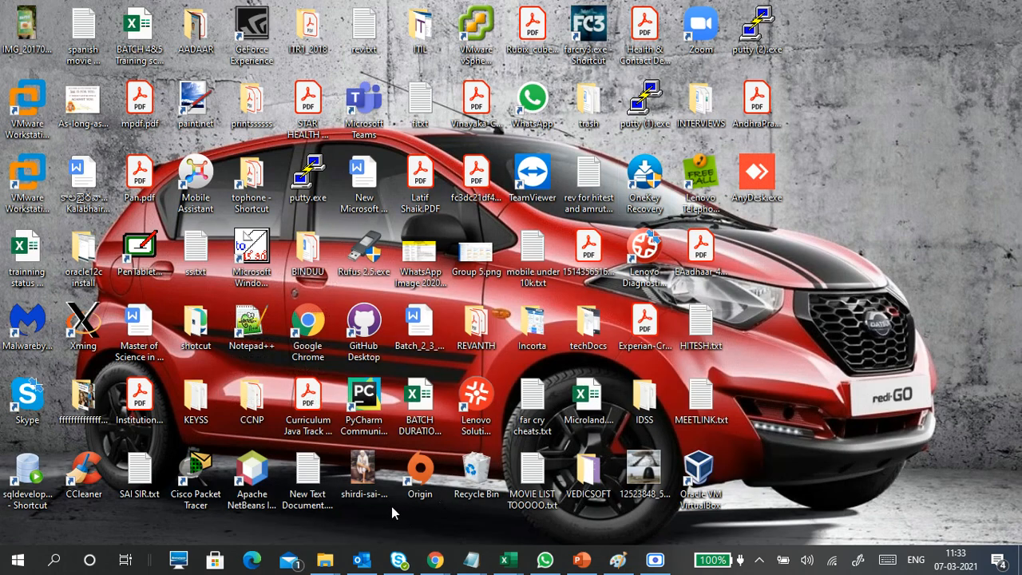
{"action": "double_click", "coordinate": [24, 93]}
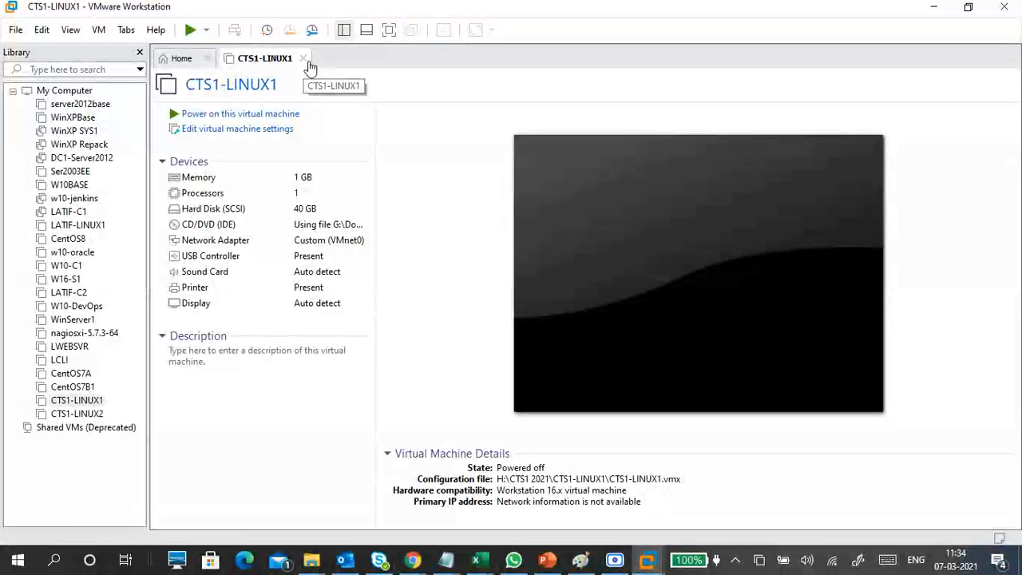
{"action": "left_click", "coordinate": [303, 58]}
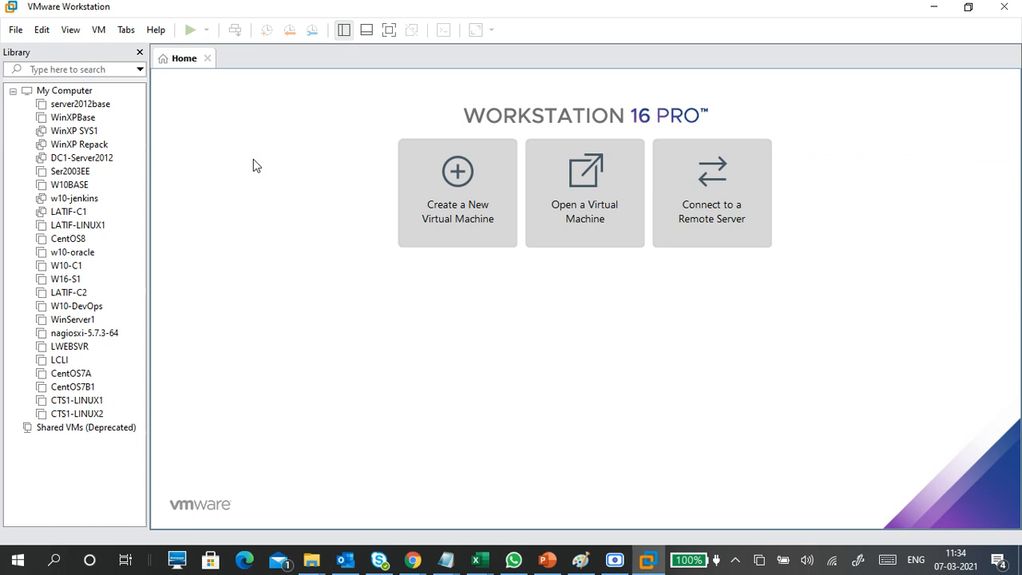
Step: Start creating a new virtual machine with the Typical configuration and the operating system installed later
{"action": "left_click", "coordinate": [447, 196]}
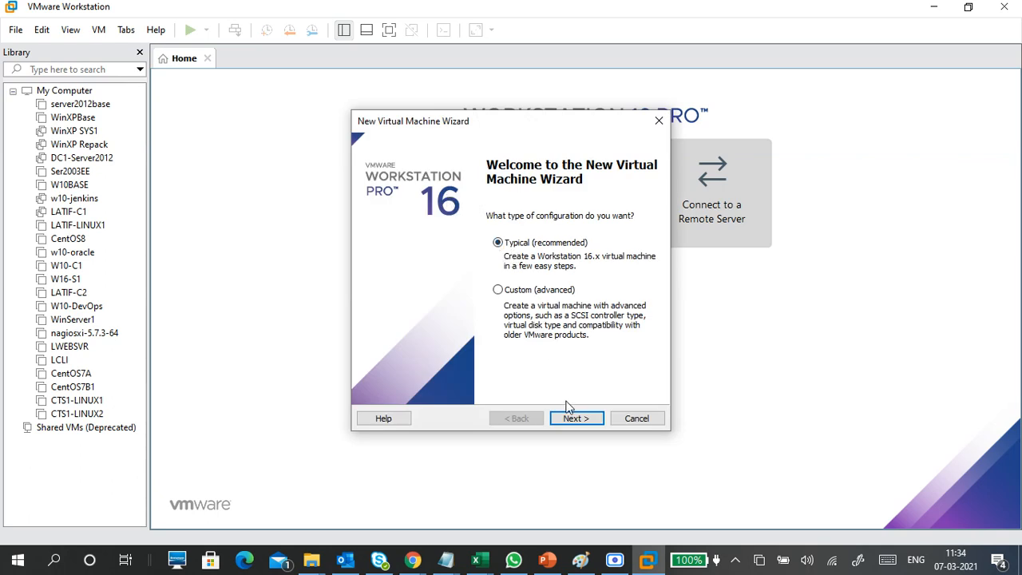
{"action": "left_click", "coordinate": [575, 418]}
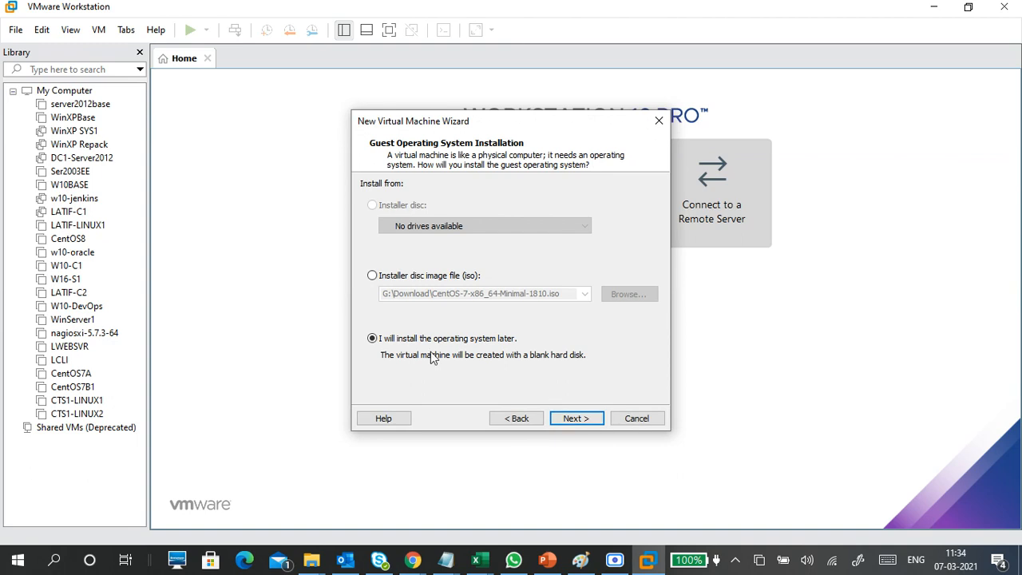
{"action": "left_click", "coordinate": [517, 418]}
{"action": "left_click", "coordinate": [575, 418]}
{"action": "left_click", "coordinate": [578, 420]}
Step: Set the guest operating system to Microsoft Windows, version Windows 10 x64, and continue to the naming page
{"action": "left_click", "coordinate": [402, 202]}
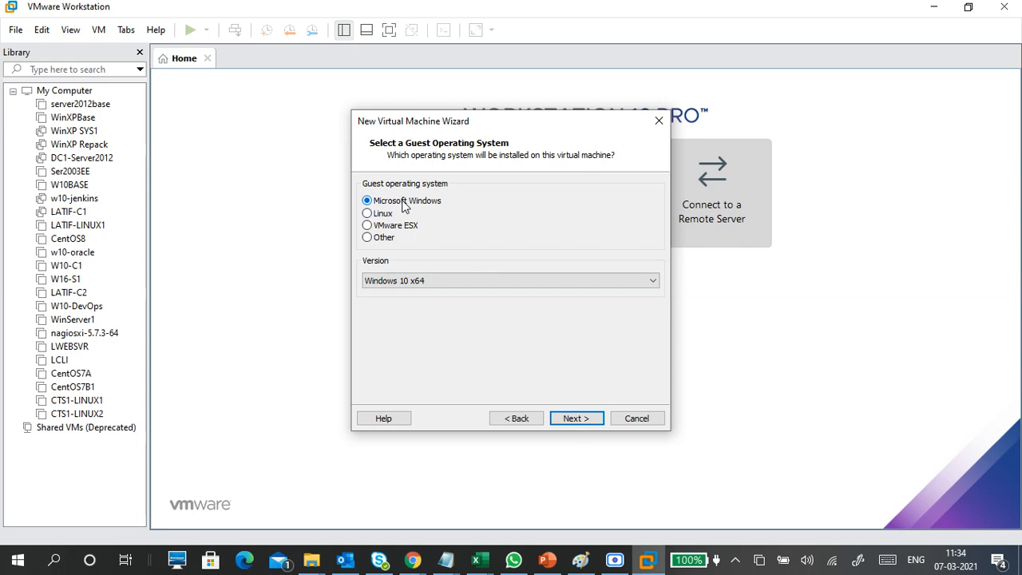
{"action": "left_click", "coordinate": [417, 281]}
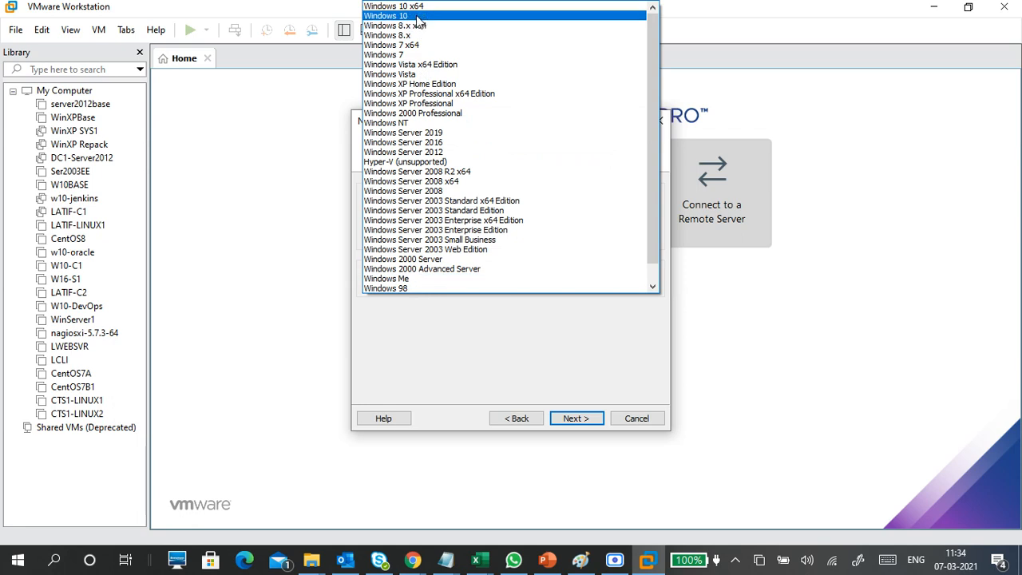
{"action": "left_click", "coordinate": [395, 6]}
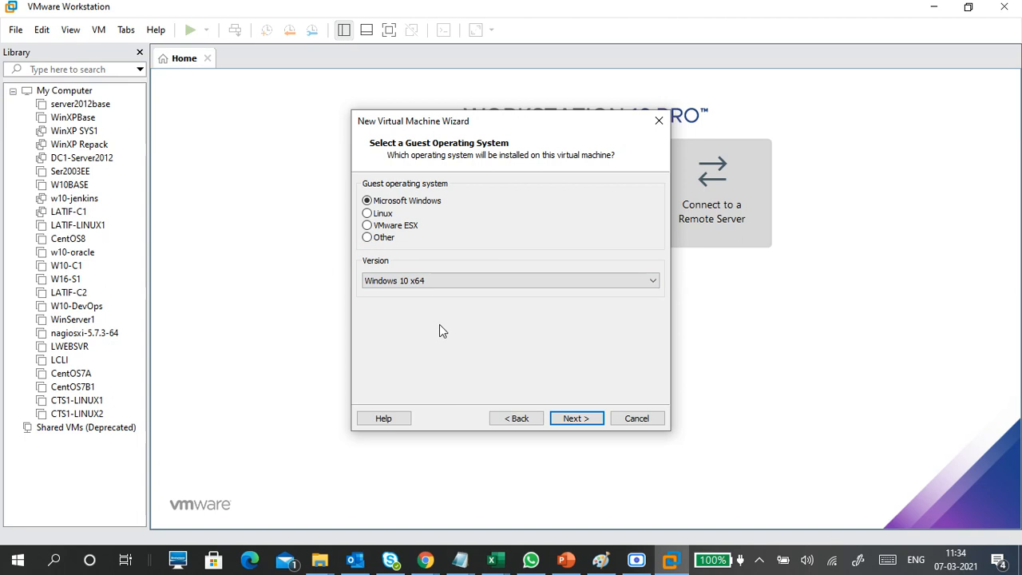
{"action": "left_click", "coordinate": [585, 419]}
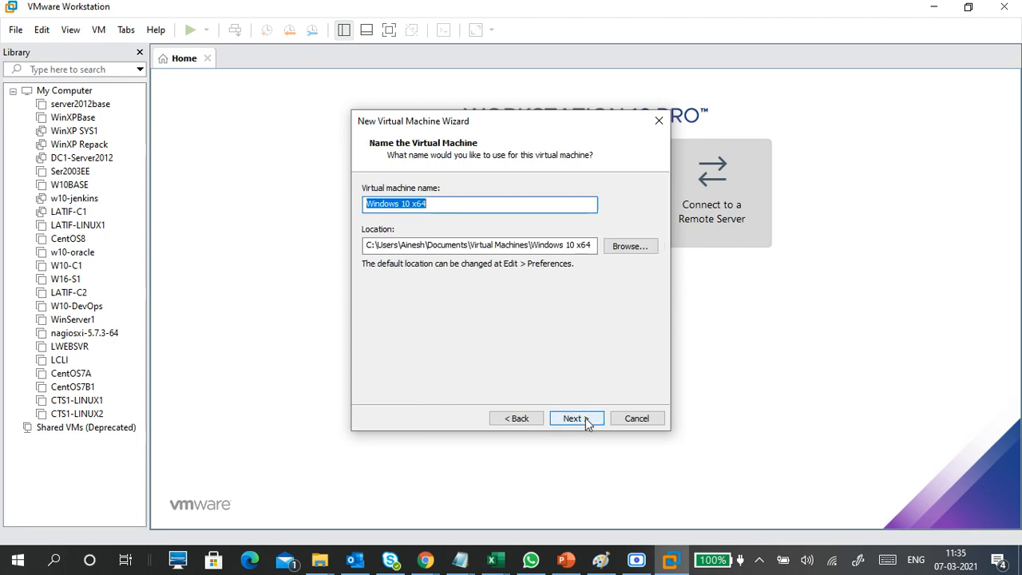
Step: Name the virtual machine CTS1-WINC1
{"action": "left_click", "coordinate": [451, 204]}
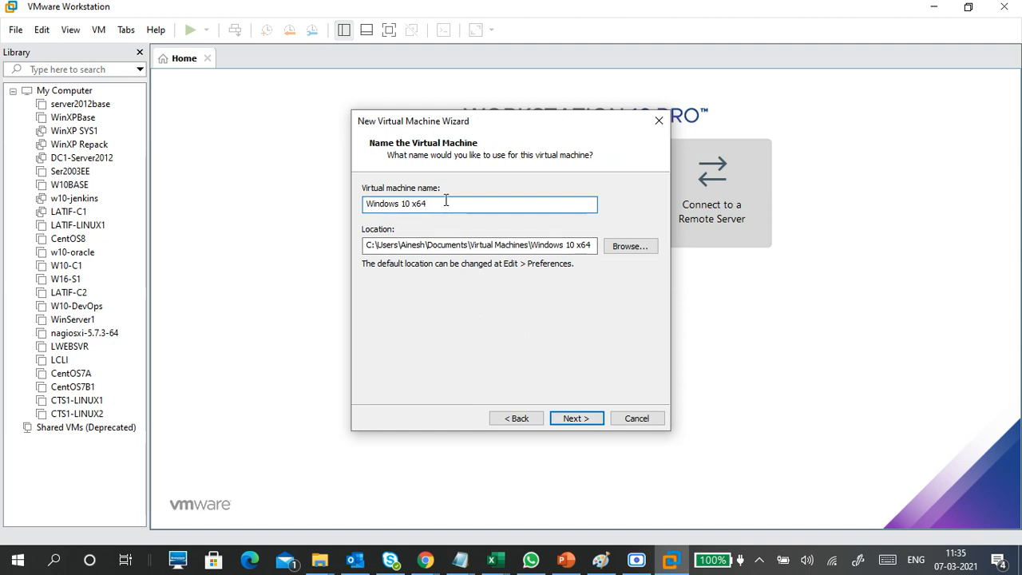
{"action": "left_click_drag", "start_coordinate": [444, 203], "coordinate": [347, 214]}
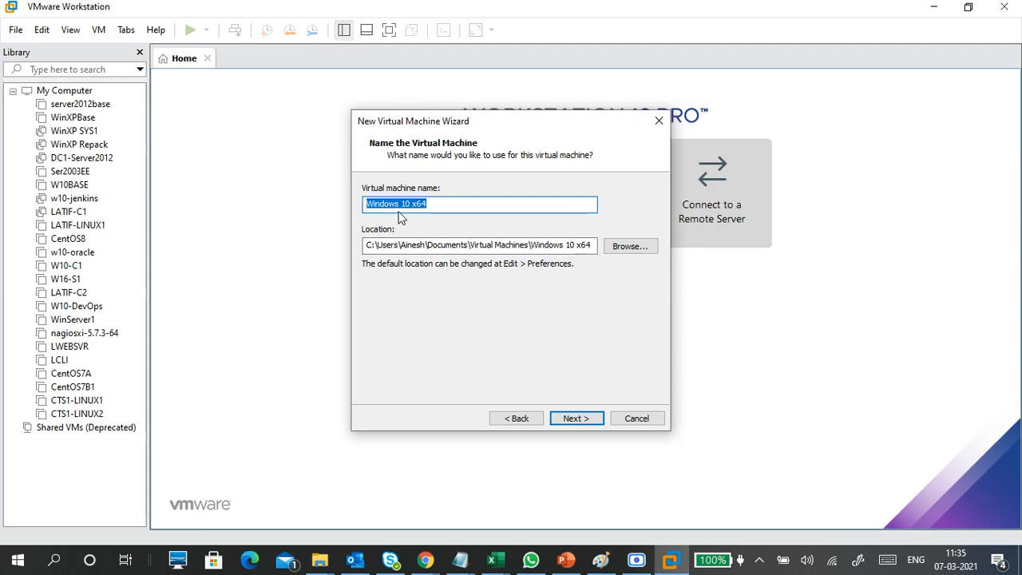
{"action": "left_click", "coordinate": [443, 203]}
{"action": "left_click_drag", "start_coordinate": [443, 203], "coordinate": [364, 218]}
{"action": "left_click", "coordinate": [444, 202]}
{"action": "left_click_drag", "start_coordinate": [445, 202], "coordinate": [335, 229]}
{"action": "type", "text": "ct"}
{"action": "key", "text": "BackSpace"}
{"action": "type", "text": "CTS1"}
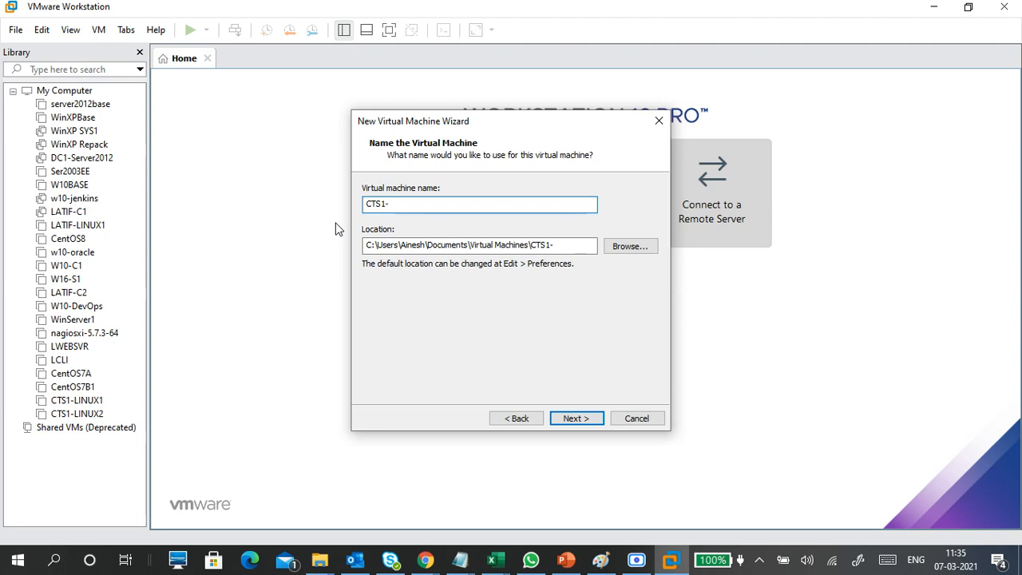
{"action": "type", "text": "-WINC1"}
Step: Switch to File Explorer, open the CTS1 2021 folder on VM DRIVE (H:), and copy its path
{"action": "left_click", "coordinate": [619, 247]}
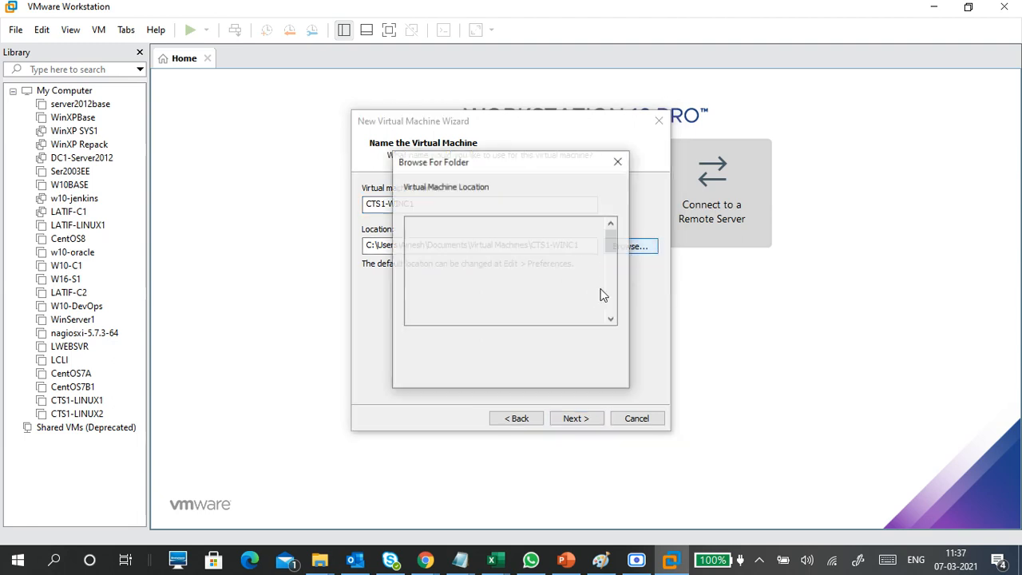
{"action": "left_click", "coordinate": [586, 371]}
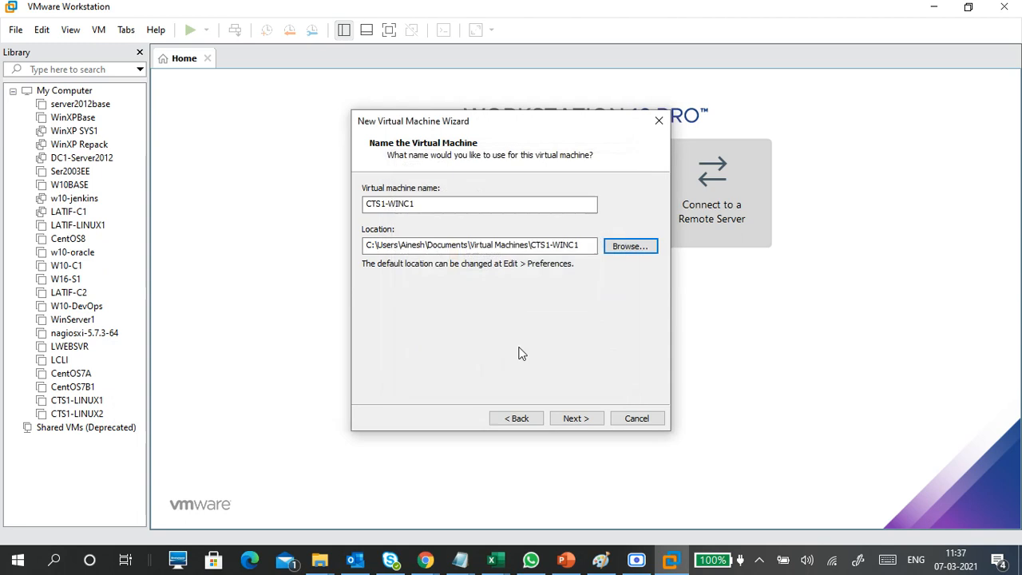
{"action": "left_click", "coordinate": [319, 558]}
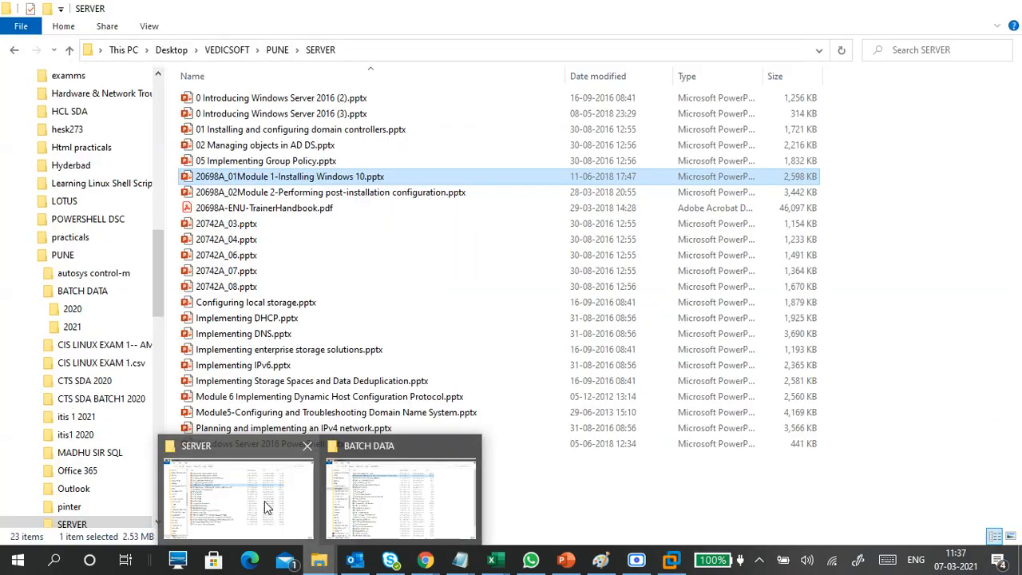
{"action": "left_click", "coordinate": [266, 501]}
{"action": "left_click", "coordinate": [121, 50]}
{"action": "left_click", "coordinate": [630, 223]}
{"action": "double_click", "coordinate": [656, 225]}
{"action": "left_click", "coordinate": [260, 130]}
{"action": "double_click", "coordinate": [264, 130]}
{"action": "left_click", "coordinate": [298, 53]}
{"action": "key", "text": "ctrl+c"}
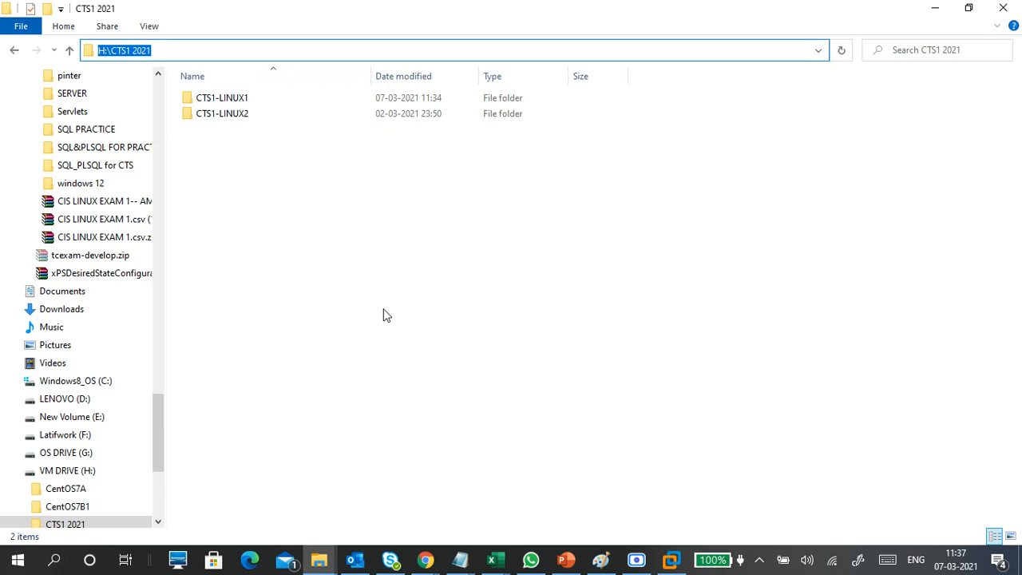
Step: Switch to VMware Workstation and set the virtual machine's location to H:\CTS1 2021\CTS1-WINC1
{"action": "left_click", "coordinate": [669, 558]}
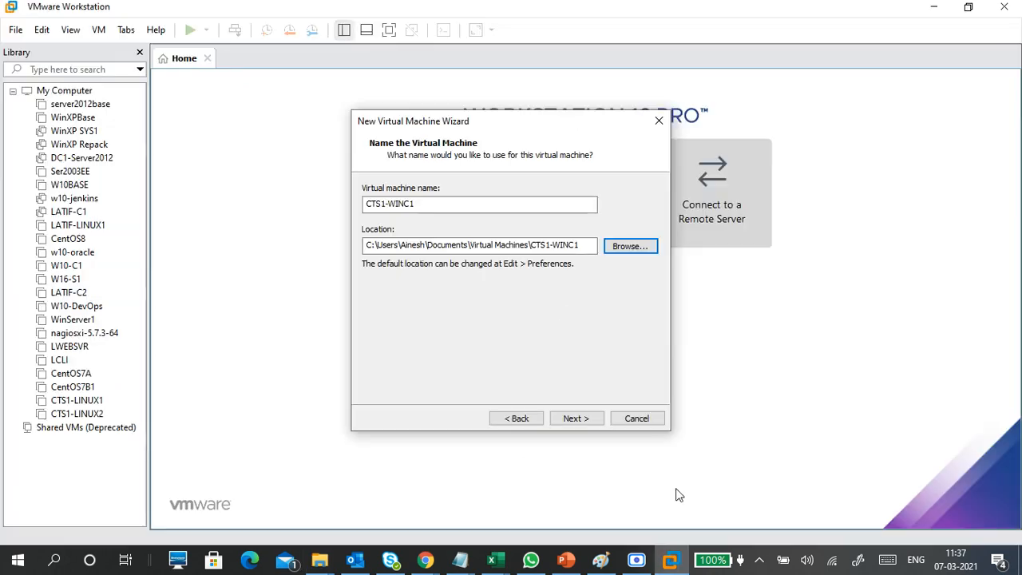
{"action": "left_click", "coordinate": [578, 245]}
{"action": "left_click_drag", "start_coordinate": [578, 245], "coordinate": [325, 257]}
{"action": "key", "text": "ctrl+v"}
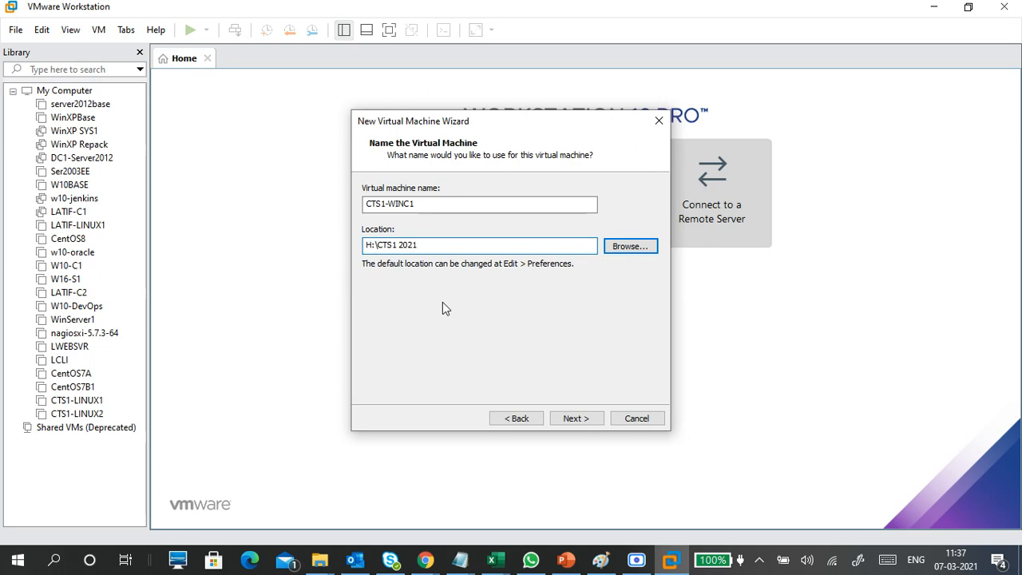
{"action": "type", "text": "\\"}
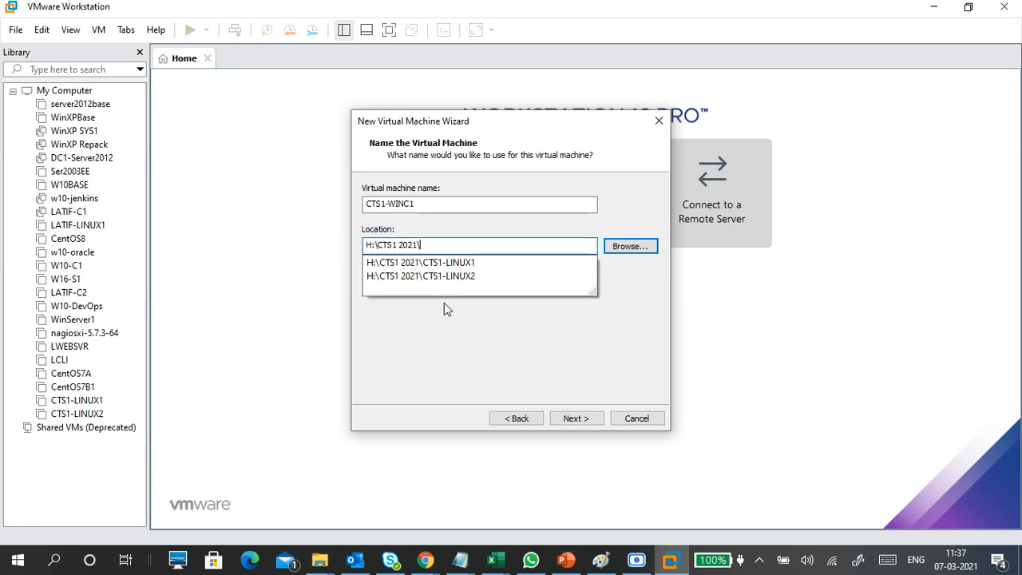
{"action": "double_click", "coordinate": [429, 209]}
{"action": "key", "text": "ctrl+c"}
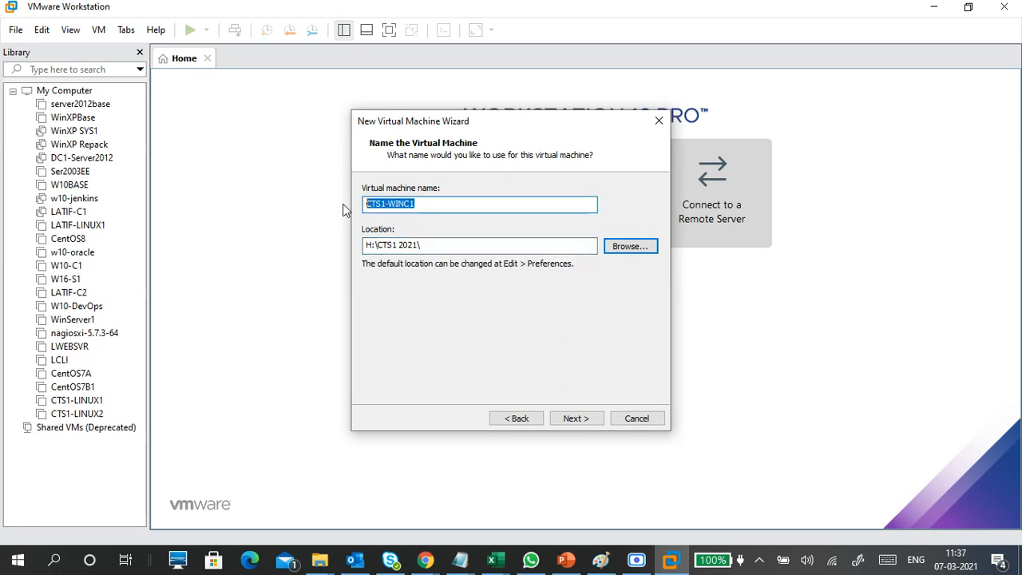
{"action": "left_click", "coordinate": [458, 245]}
{"action": "key", "text": "ctrl+v"}
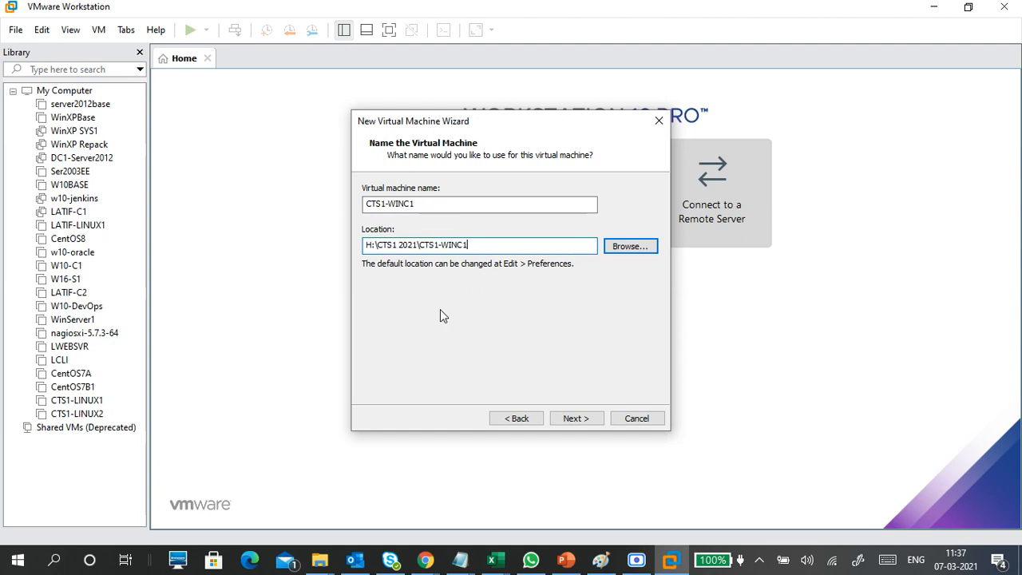
Step: Open Magnifier and enlarge the screen to 150%
{"action": "key", "text": "super"}
{"action": "type", "text": "MA"}
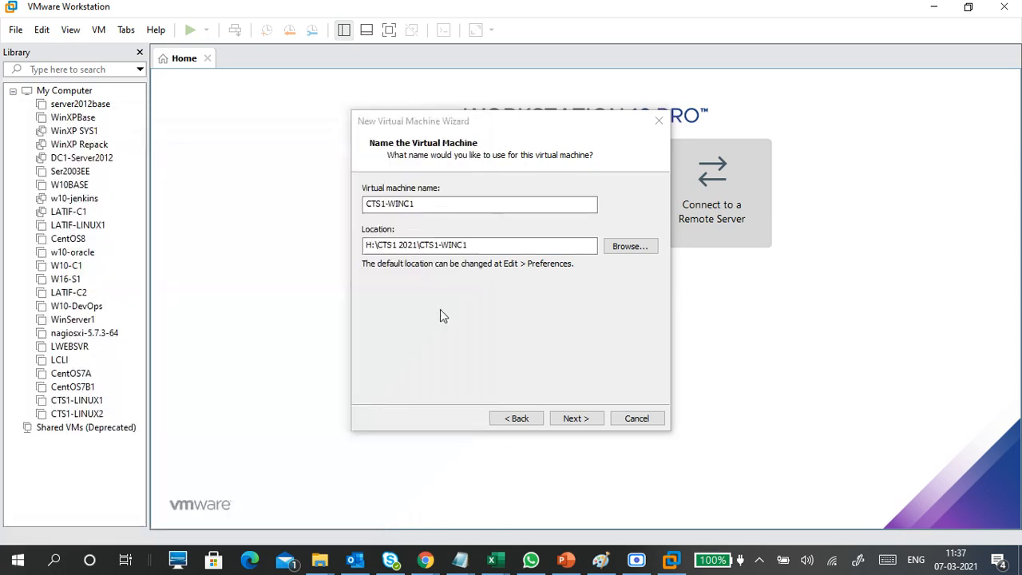
{"action": "type", "text": "G"}
{"action": "key", "text": "Return"}
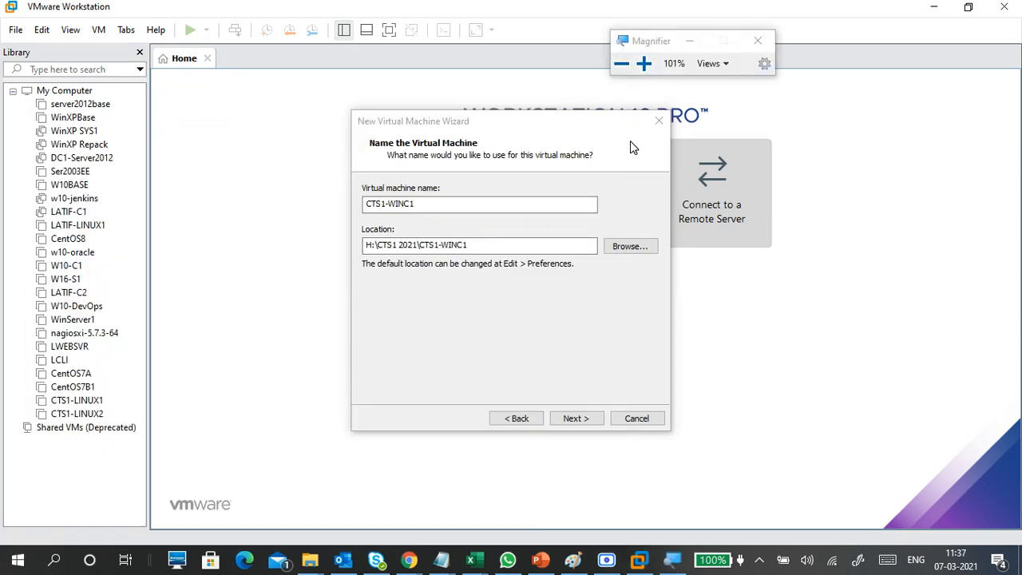
{"action": "left_click", "coordinate": [643, 64]}
{"action": "left_click", "coordinate": [644, 64]}
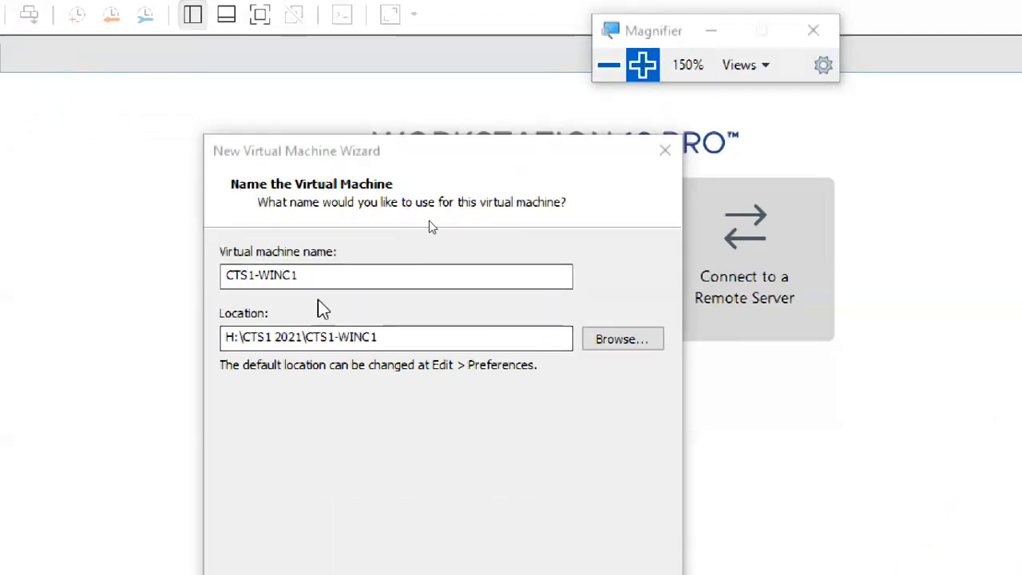
Step: Examine how the location path combines the CTS1 2021 folder on H: with the virtual machine name
{"action": "left_click", "coordinate": [350, 337]}
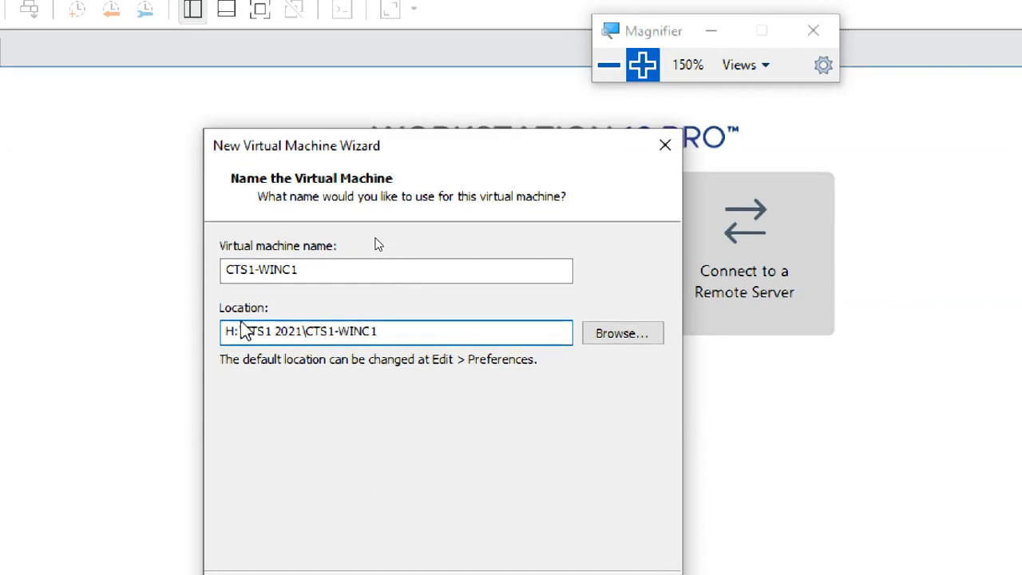
{"action": "left_click_drag", "start_coordinate": [226, 331], "coordinate": [304, 330]}
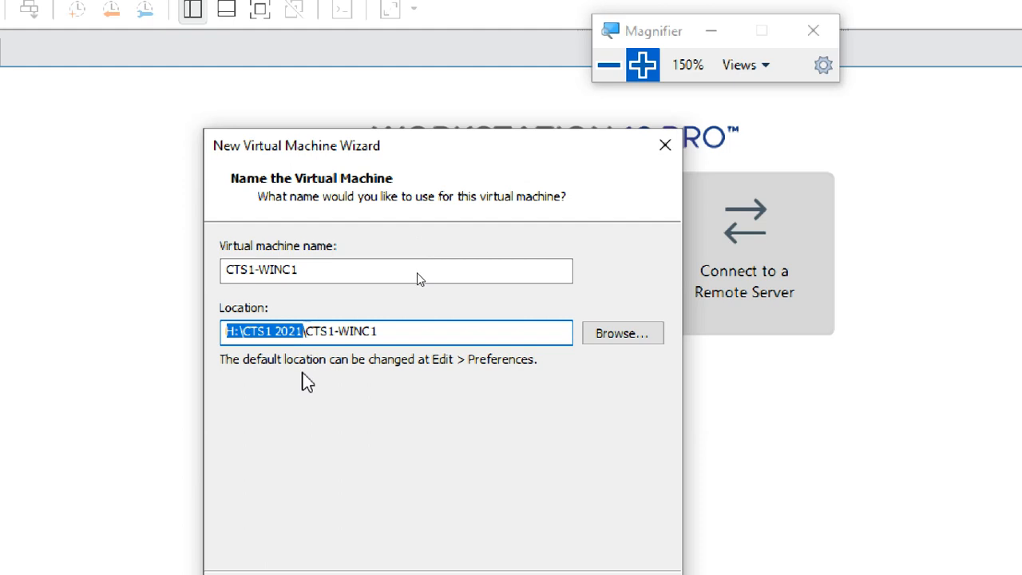
{"action": "left_click_drag", "start_coordinate": [325, 271], "coordinate": [228, 257]}
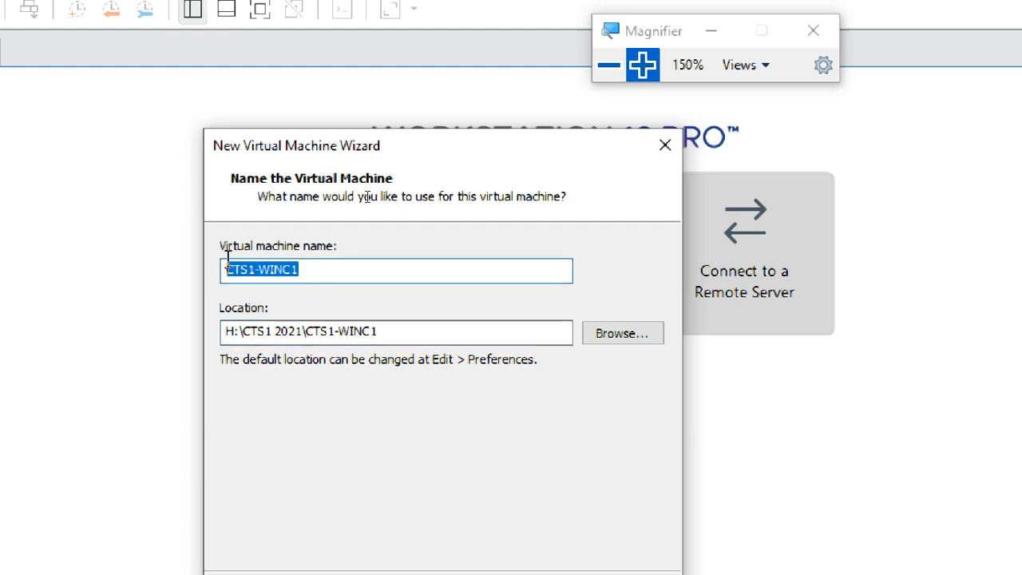
{"action": "left_click", "coordinate": [314, 275]}
{"action": "left_click_drag", "start_coordinate": [386, 331], "coordinate": [307, 331]}
{"action": "key", "text": "ctrl+c"}
{"action": "left_click", "coordinate": [394, 329]}
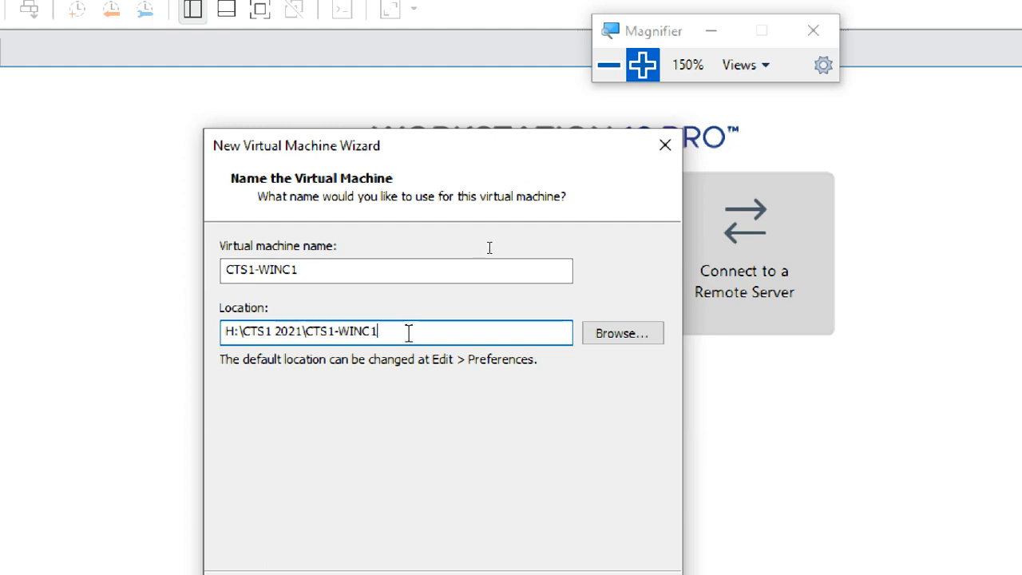
{"action": "left_click", "coordinate": [232, 331]}
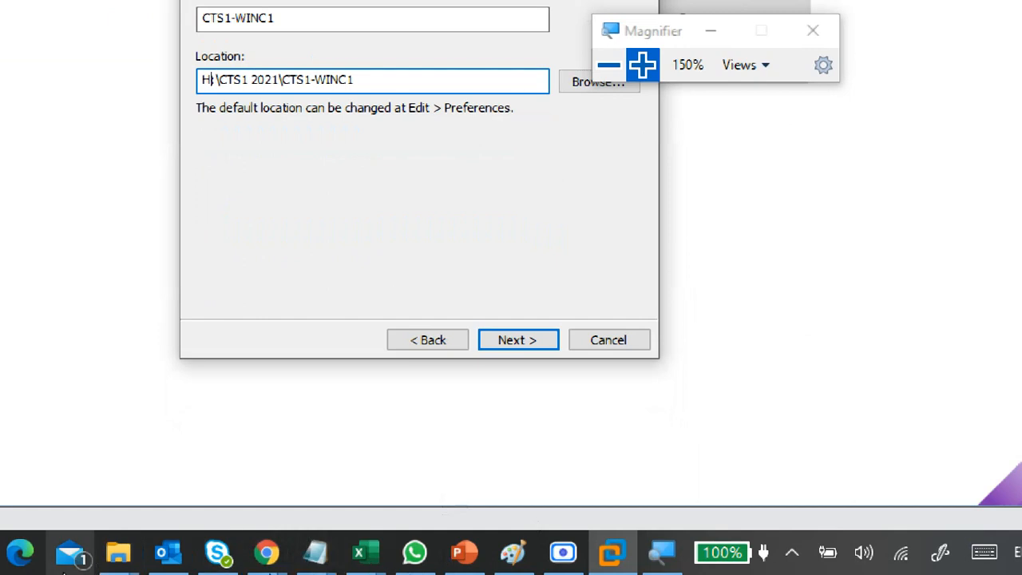
Step: Switch to File Explorer, open the CTS1 2021 folder on VM DRIVE (H:), and select its full path
{"action": "left_click", "coordinate": [141, 543]}
{"action": "left_click", "coordinate": [317, 412]}
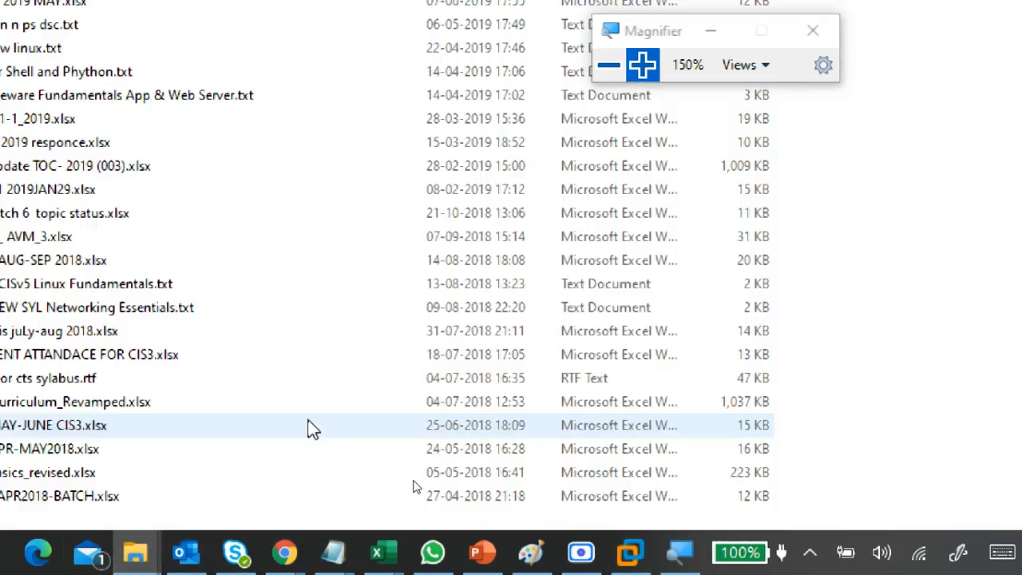
{"action": "left_click", "coordinate": [139, 548]}
{"action": "left_click", "coordinate": [97, 431]}
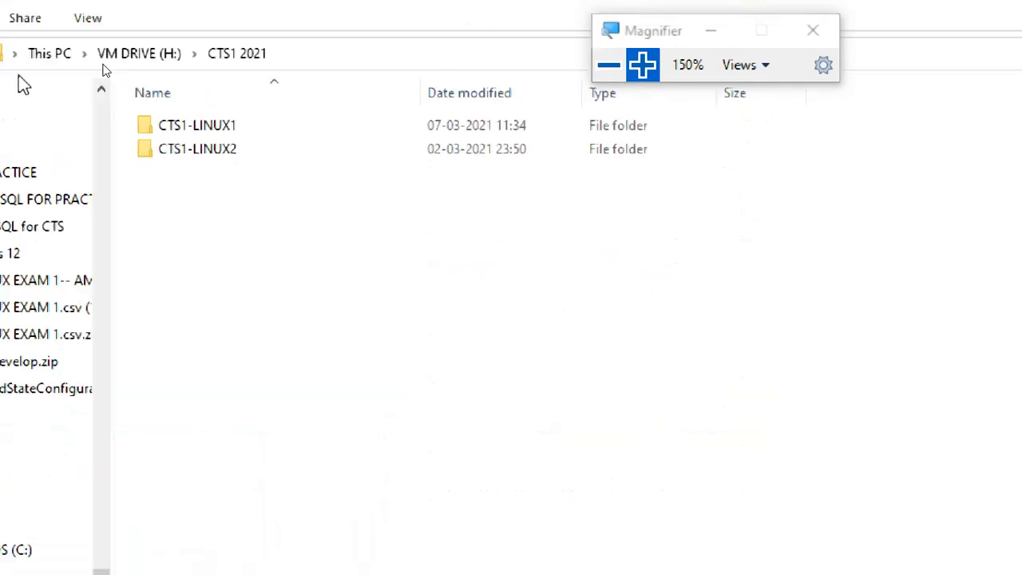
{"action": "left_click", "coordinate": [122, 73]}
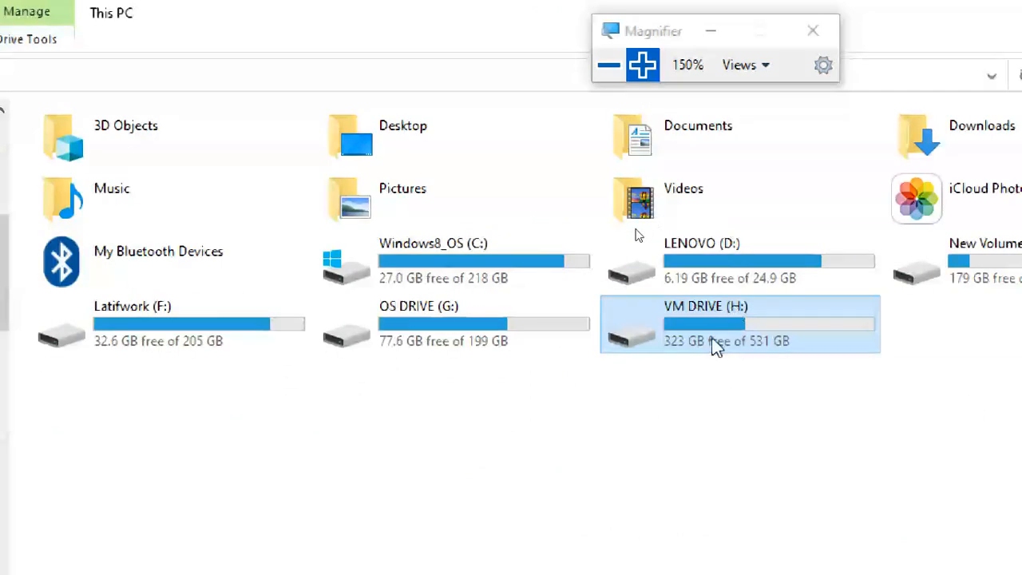
{"action": "double_click", "coordinate": [735, 341]}
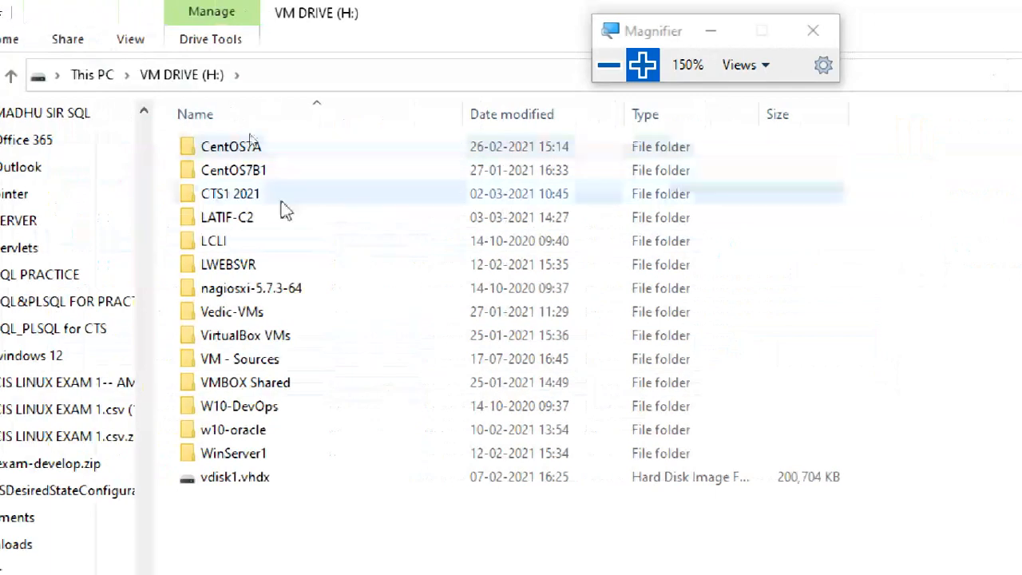
{"action": "left_click", "coordinate": [243, 198]}
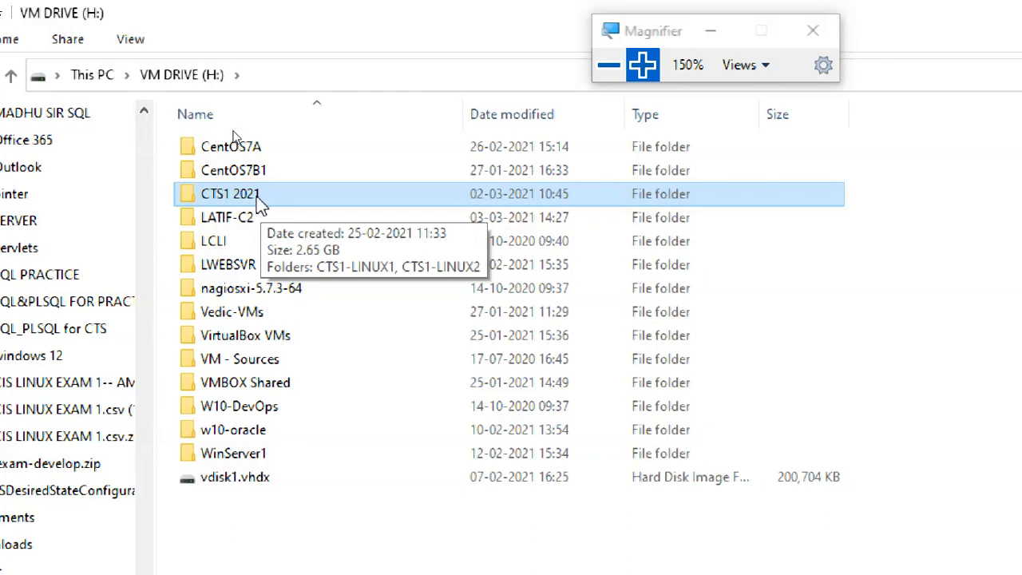
{"action": "double_click", "coordinate": [256, 197]}
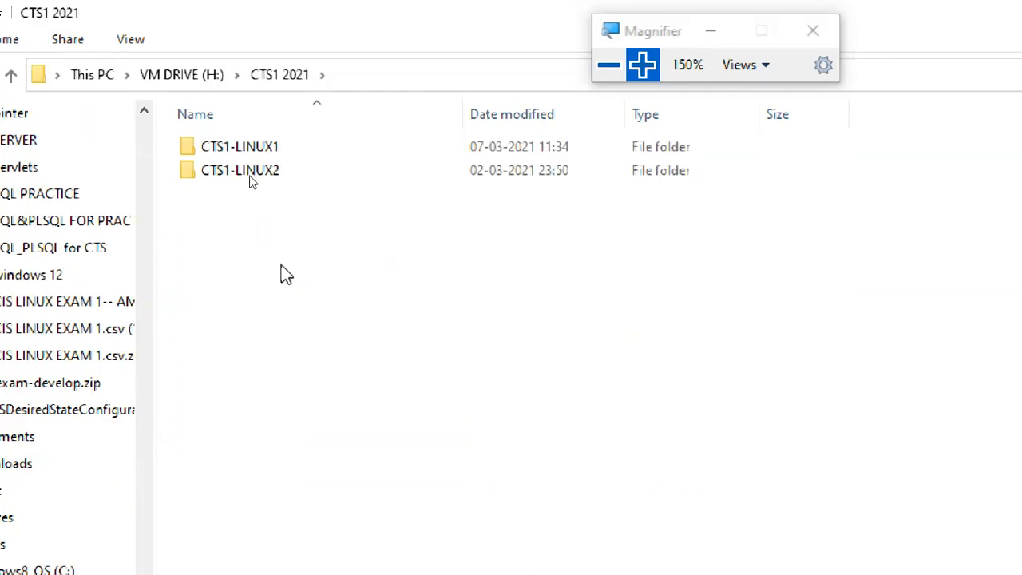
{"action": "left_click", "coordinate": [365, 73]}
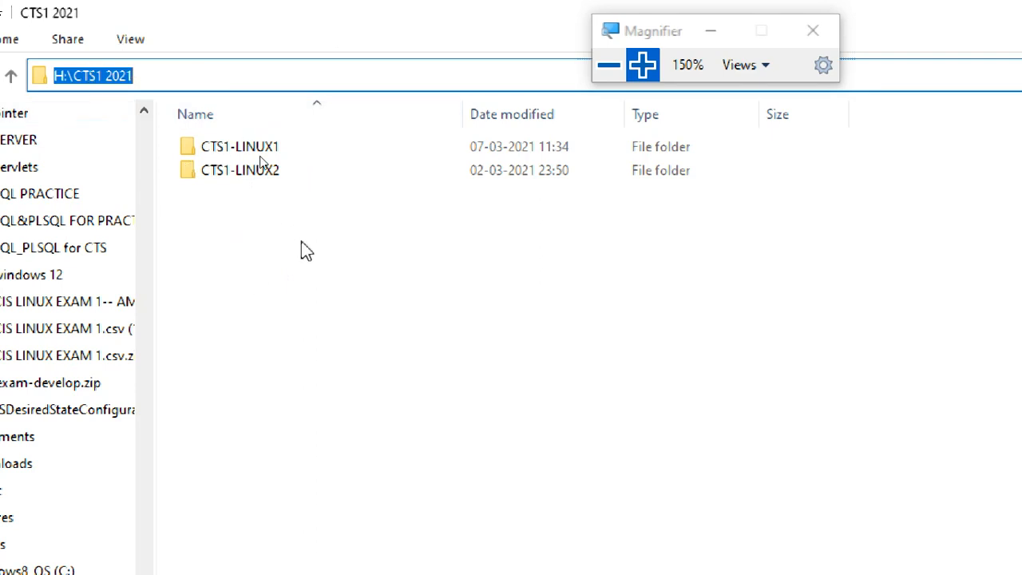
{"action": "left_click", "coordinate": [140, 75]}
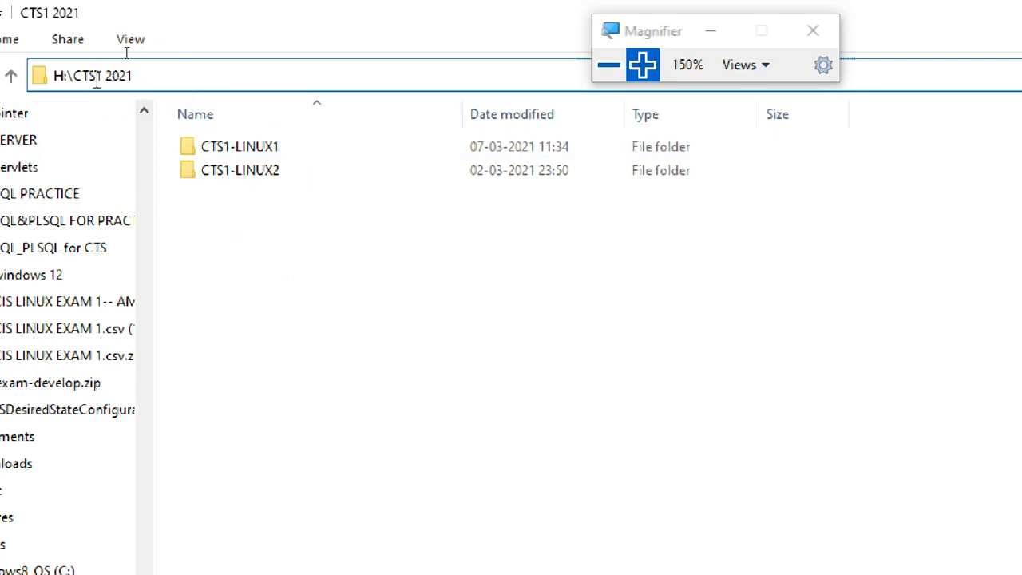
{"action": "left_click_drag", "start_coordinate": [142, 75], "coordinate": [50, 80]}
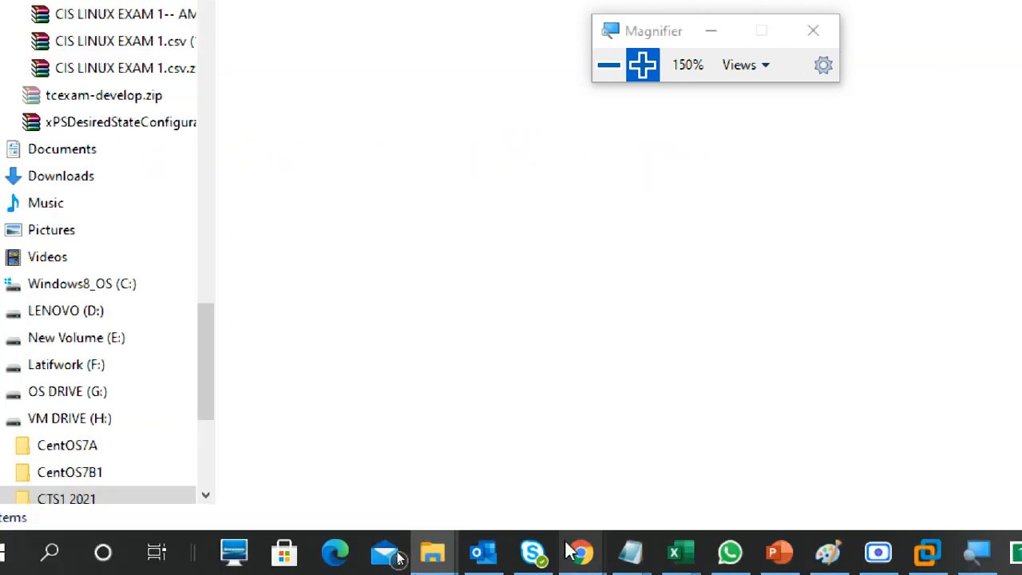
Step: Switch back to VMware Workstation and try to replace the virtual machine's location with the copied text
{"action": "left_click", "coordinate": [926, 559]}
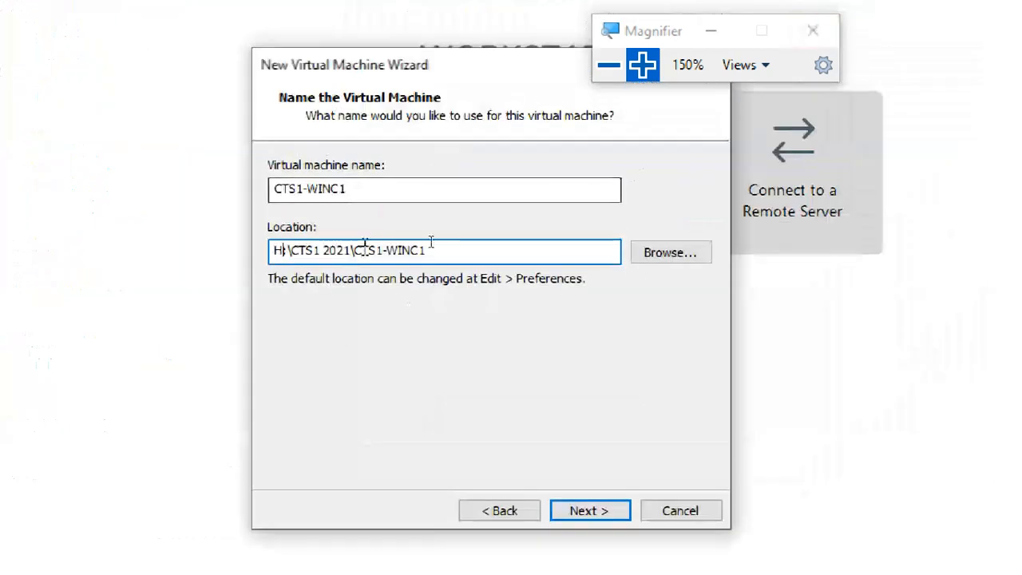
{"action": "left_click_drag", "start_coordinate": [467, 248], "coordinate": [196, 281]}
{"action": "key", "text": "ctrl+v"}
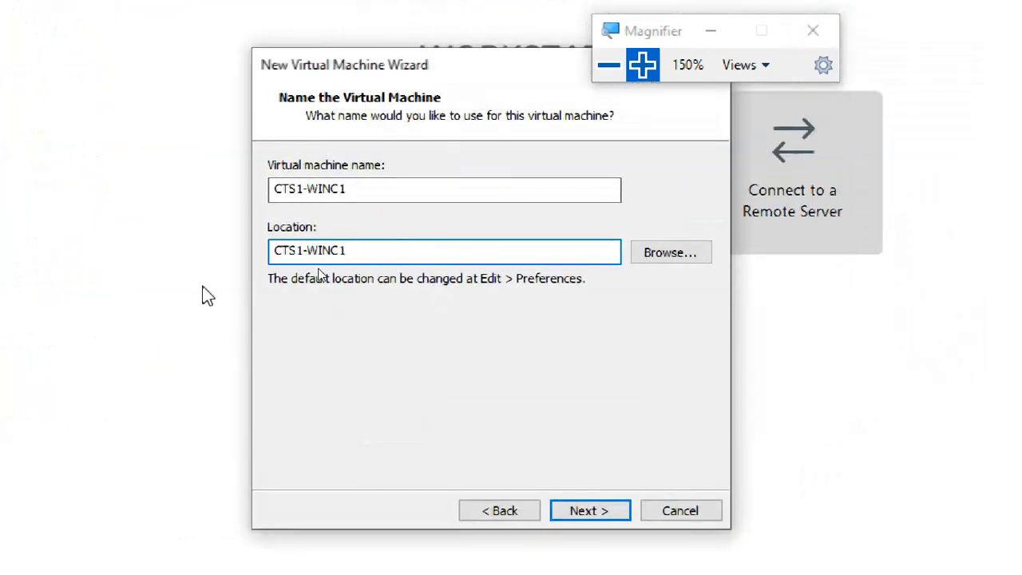
{"action": "type", "text": "\\"}
Step: Re-enter the virtual machine's location as H:\CTS1 2021\
{"action": "left_click_drag", "start_coordinate": [399, 254], "coordinate": [237, 278]}
{"action": "type", "text": "H:\\"}
{"action": "key", "text": "Down"}
{"action": "key", "text": "Down"}
{"action": "key", "text": "Down"}
{"action": "key", "text": "Return"}
{"action": "left_click", "coordinate": [467, 459]}
{"action": "left_click", "coordinate": [324, 206]}
{"action": "type", "text": "\\"}
Step: Append the virtual machine name CTS1-WINC1 to the location path
{"action": "left_click_drag", "start_coordinate": [302, 136], "coordinate": [184, 144]}
{"action": "key", "text": "ctrl+c"}
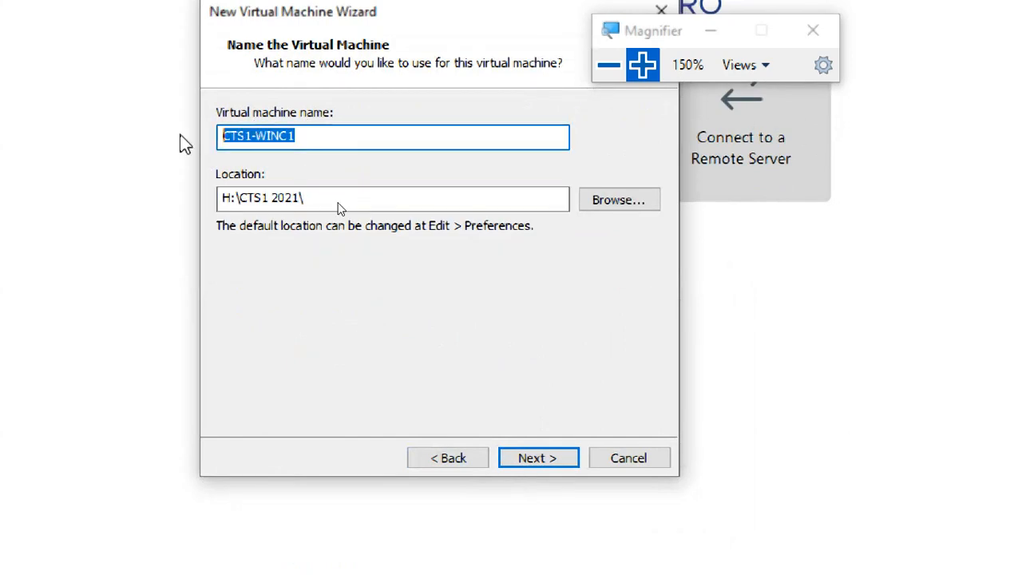
{"action": "left_click", "coordinate": [323, 197]}
{"action": "key", "text": "ctrl+v"}
Step: Examine the folder and virtual machine name portions of the completed location path
{"action": "left_click", "coordinate": [299, 198]}
{"action": "left_click_drag", "start_coordinate": [304, 198], "coordinate": [240, 198]}
{"action": "left_click", "coordinate": [387, 195]}
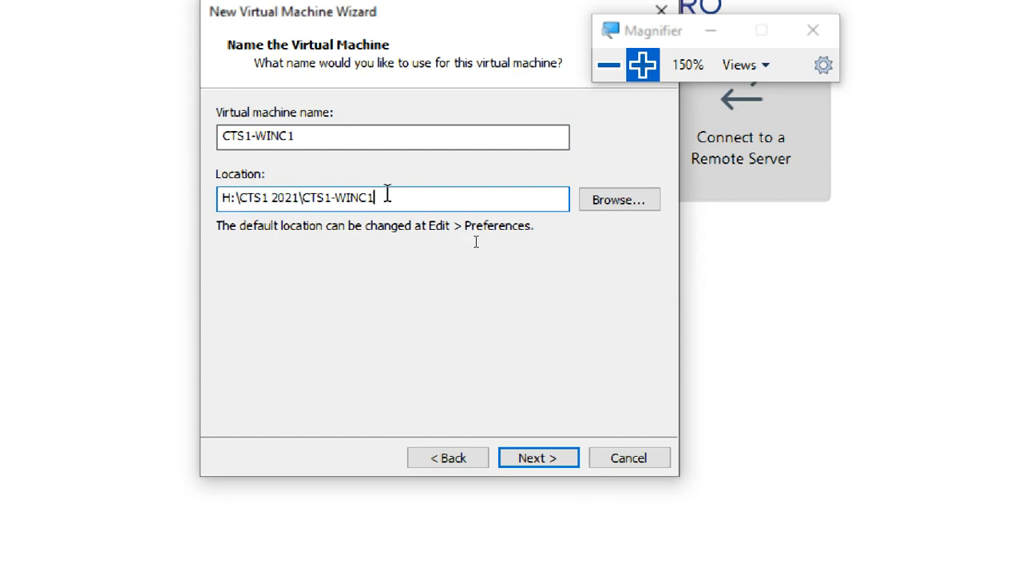
{"action": "key", "text": "shift+Left"}
{"action": "key", "text": "shift+Left"}
{"action": "key", "text": "shift+Left"}
{"action": "key", "text": "shift+Left"}
{"action": "key", "text": "shift+Left"}
{"action": "key", "text": "shift+Left"}
{"action": "key", "text": "shift+Left"}
{"action": "key", "text": "shift+Left"}
{"action": "key", "text": "shift+Left"}
{"action": "key", "text": "shift+Left"}
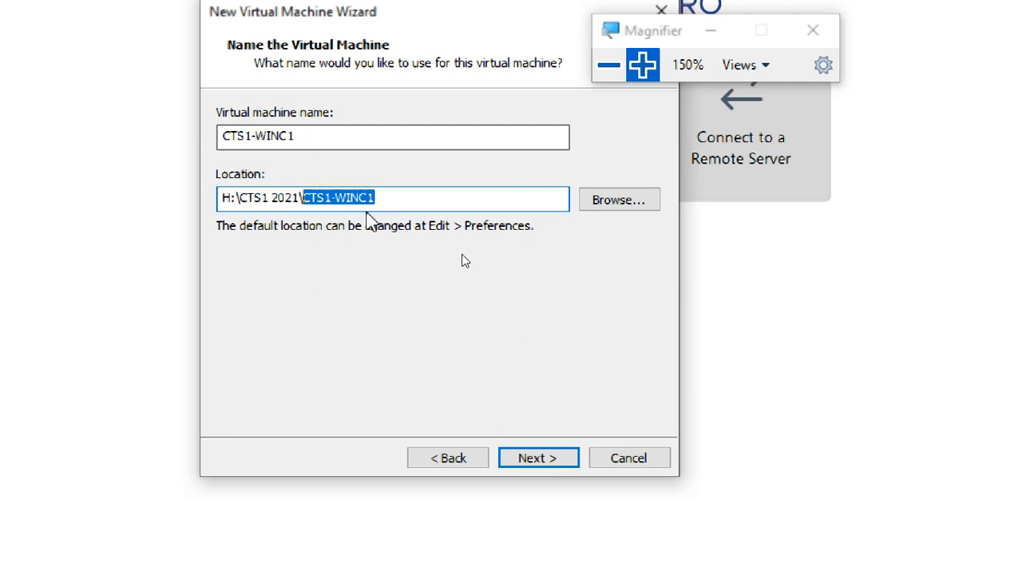
{"action": "left_click", "coordinate": [406, 198]}
{"action": "left_click_drag", "start_coordinate": [394, 201], "coordinate": [240, 199]}
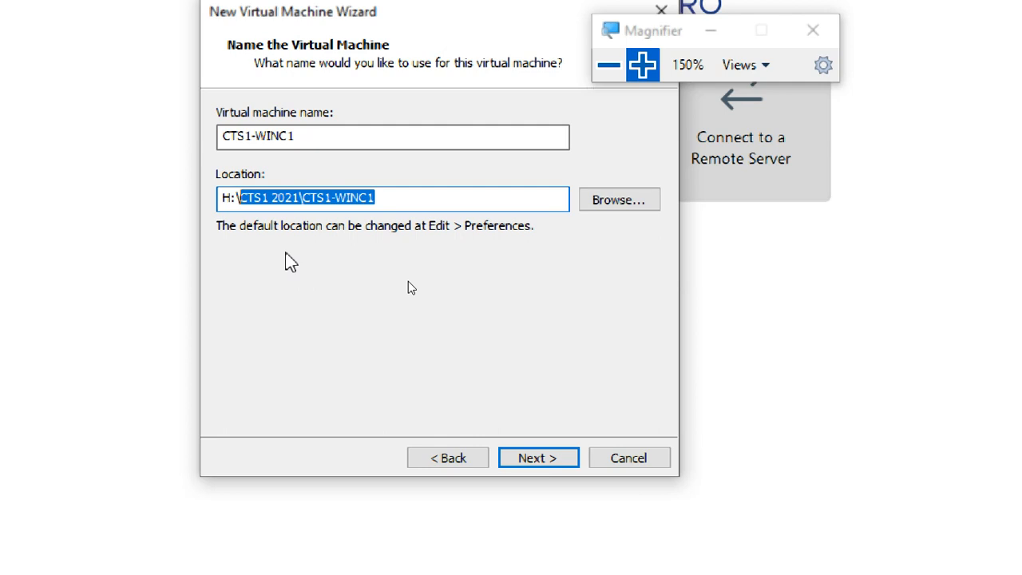
{"action": "left_click", "coordinate": [403, 196]}
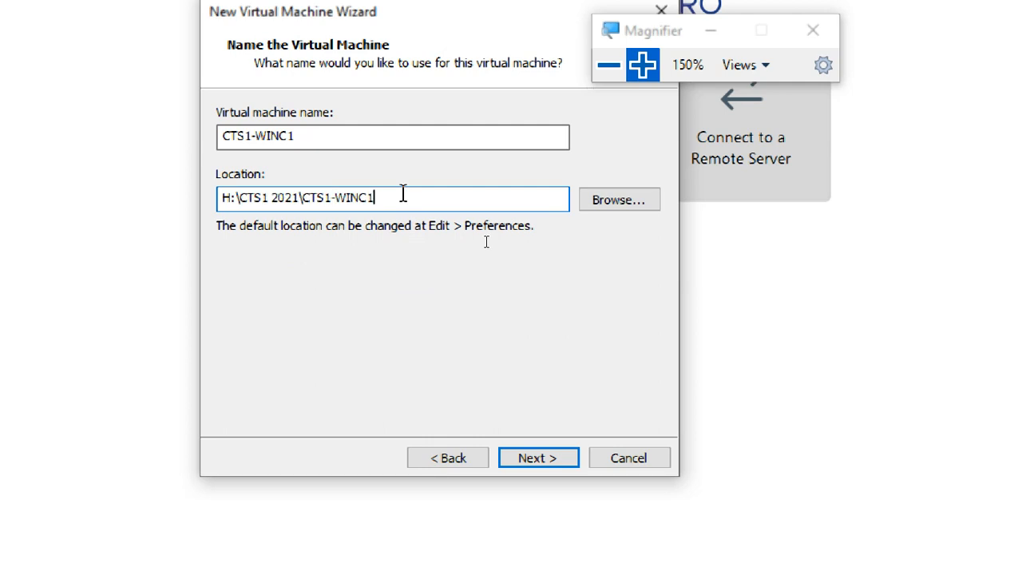
{"action": "double_click", "coordinate": [336, 197]}
{"action": "left_click", "coordinate": [406, 197]}
Step: Accept the location, keep a 60 GB virtual disk stored as a single file, and continue to the wizard's summary
{"action": "left_click", "coordinate": [538, 463]}
{"action": "left_click", "coordinate": [349, 249]}
{"action": "double_click", "coordinate": [376, 162]}
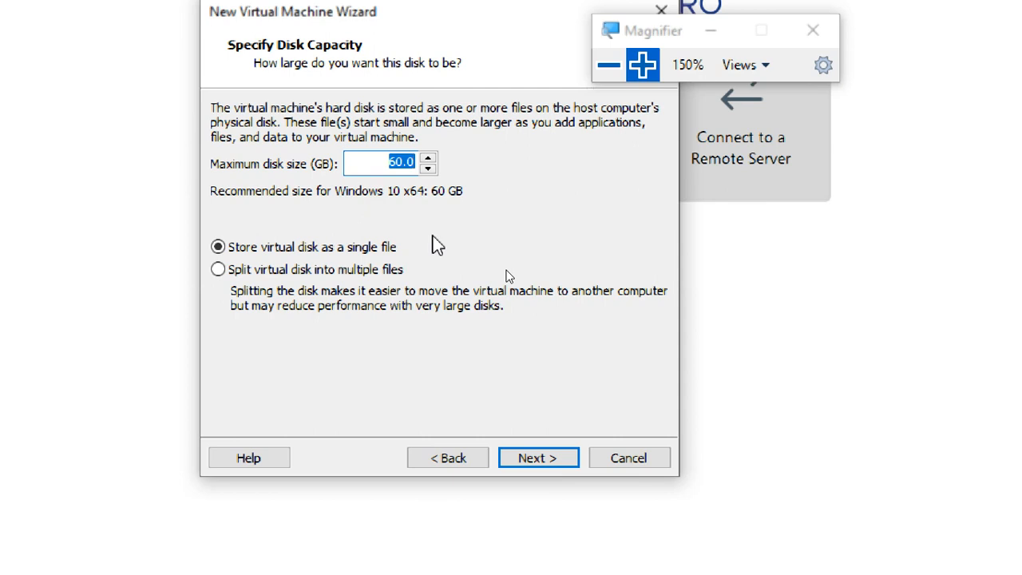
{"action": "left_click", "coordinate": [405, 163]}
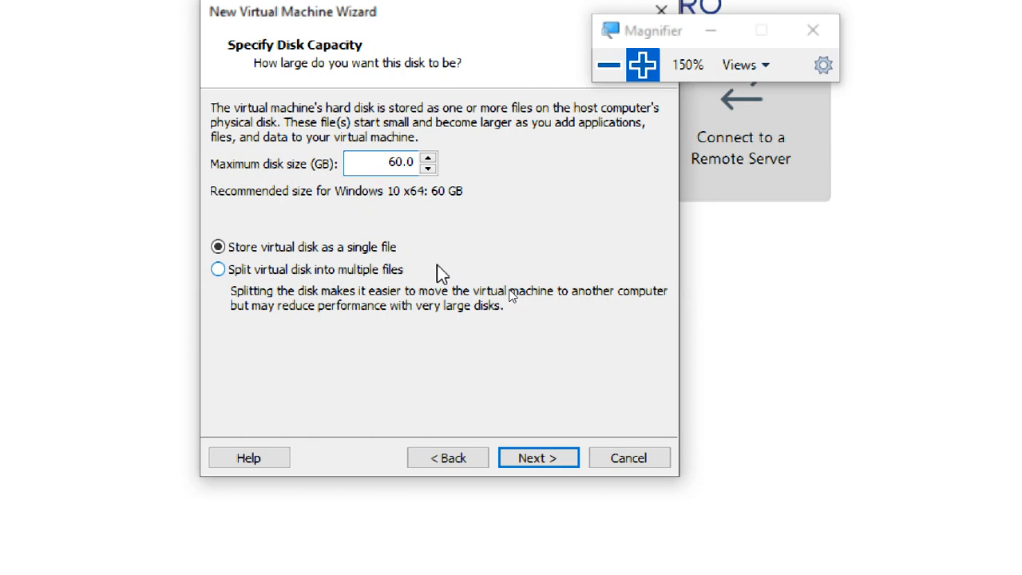
{"action": "double_click", "coordinate": [382, 161]}
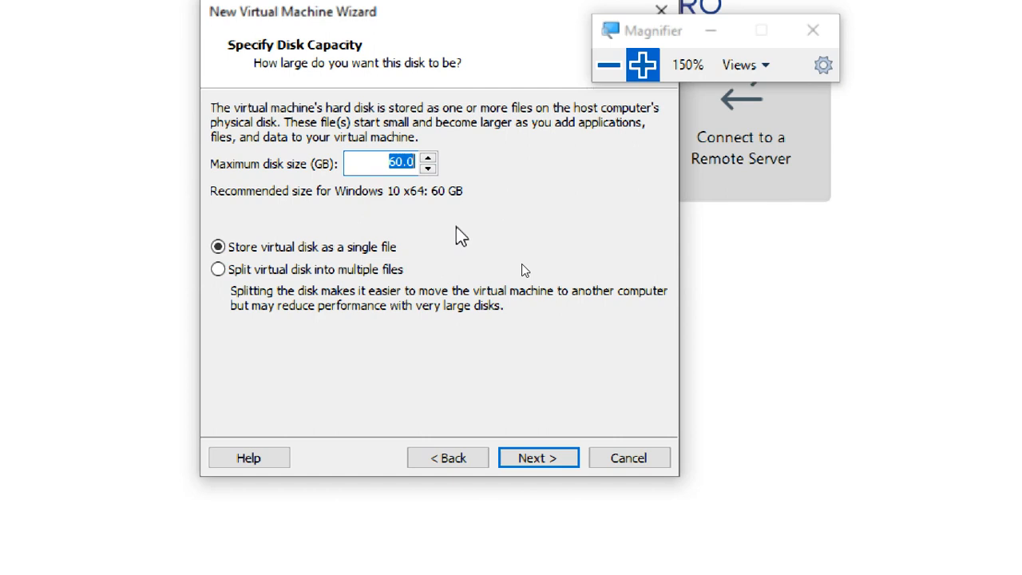
{"action": "left_click", "coordinate": [339, 249]}
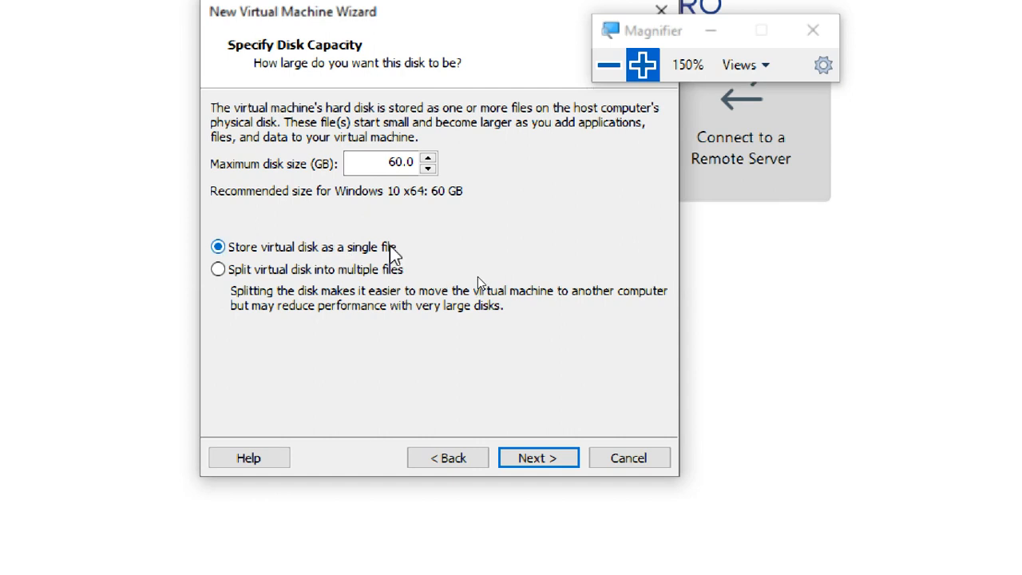
{"action": "left_click", "coordinate": [542, 459]}
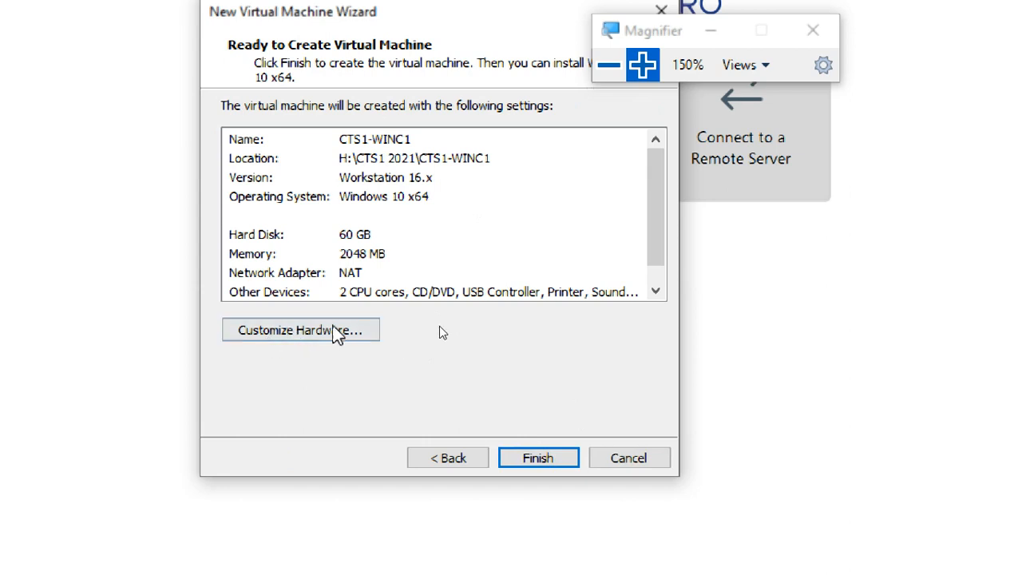
Step: Go back through the wizard to the configuration type page
{"action": "left_click", "coordinate": [458, 465]}
{"action": "left_click", "coordinate": [458, 464]}
{"action": "left_click", "coordinate": [459, 465]}
{"action": "left_click", "coordinate": [457, 462]}
{"action": "left_click", "coordinate": [457, 461]}
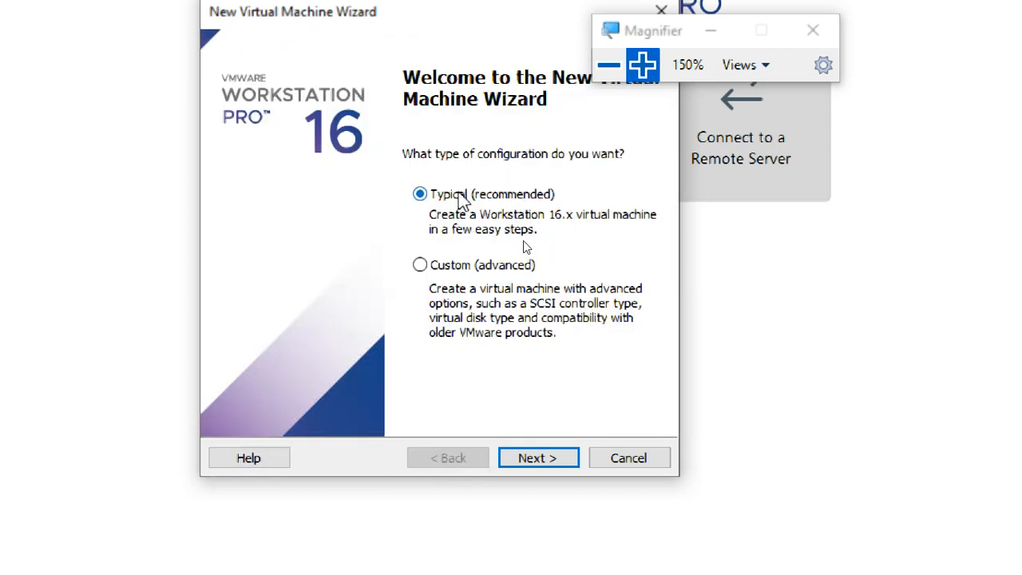
Step: Choose a typical configuration with later OS installation, pick Microsoft Windows, Windows 10 x64 as the guest, and continue to the naming page
{"action": "left_click", "coordinate": [546, 465]}
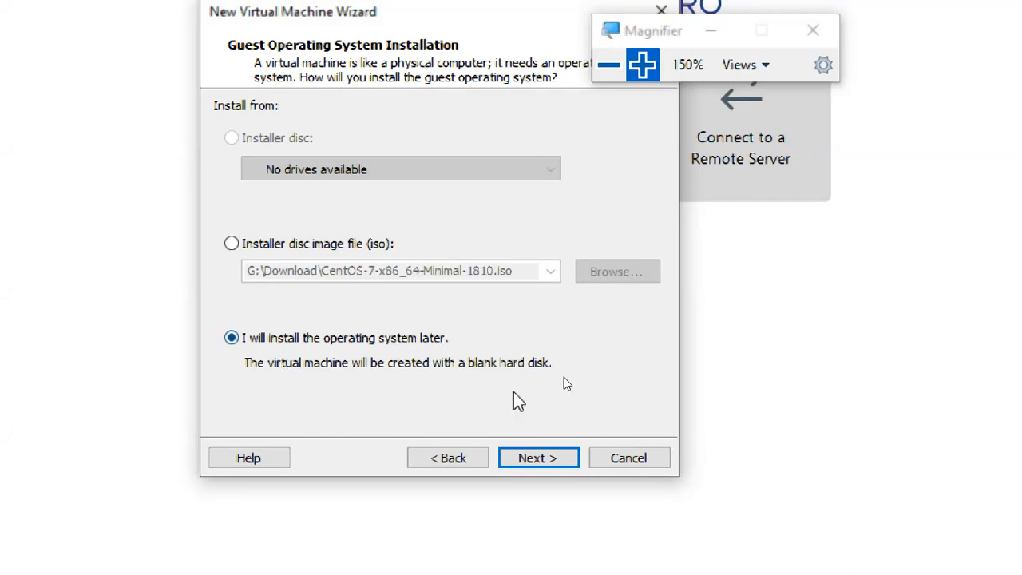
{"action": "left_click", "coordinate": [563, 457]}
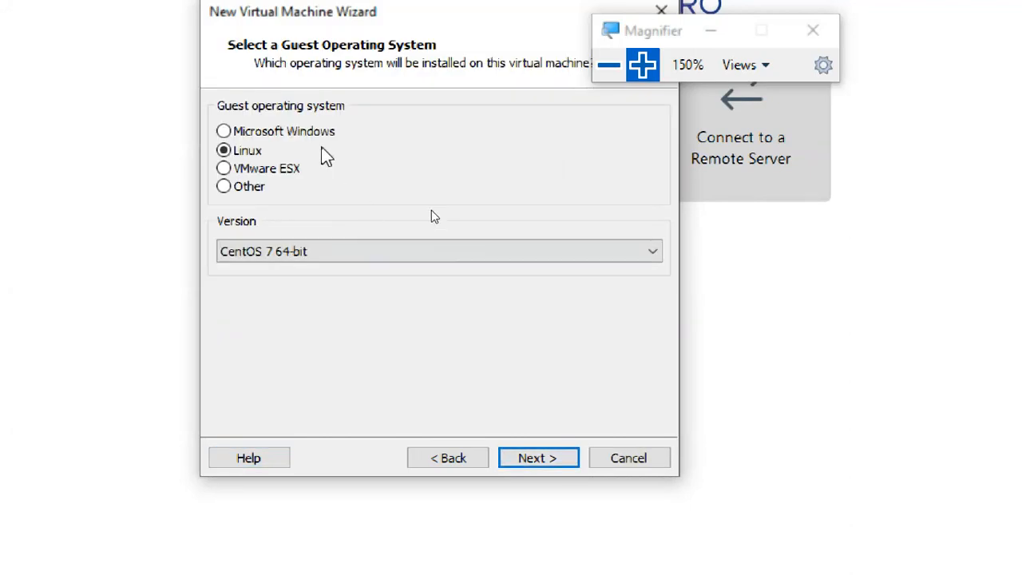
{"action": "left_click", "coordinate": [314, 139]}
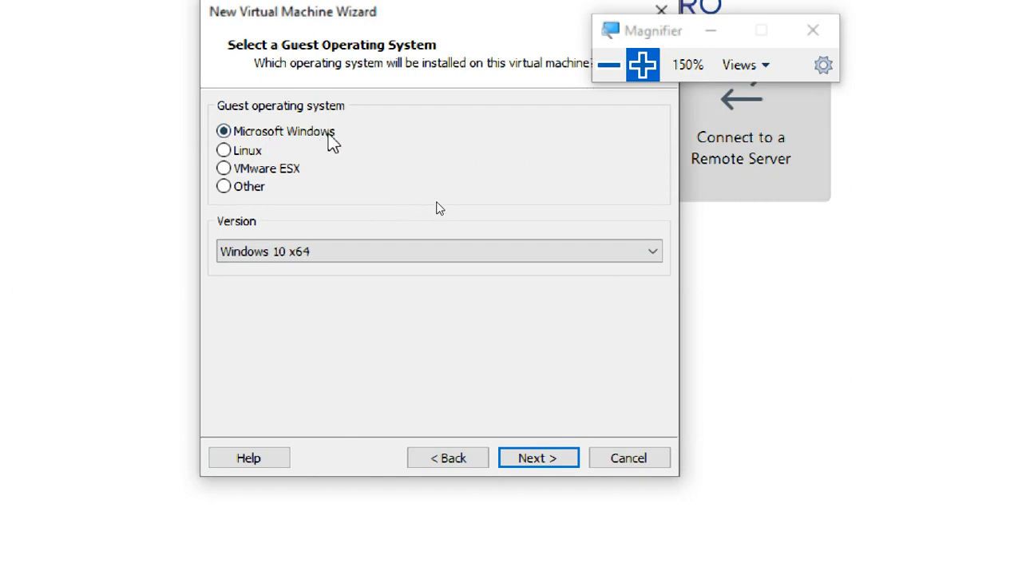
{"action": "left_click", "coordinate": [349, 254]}
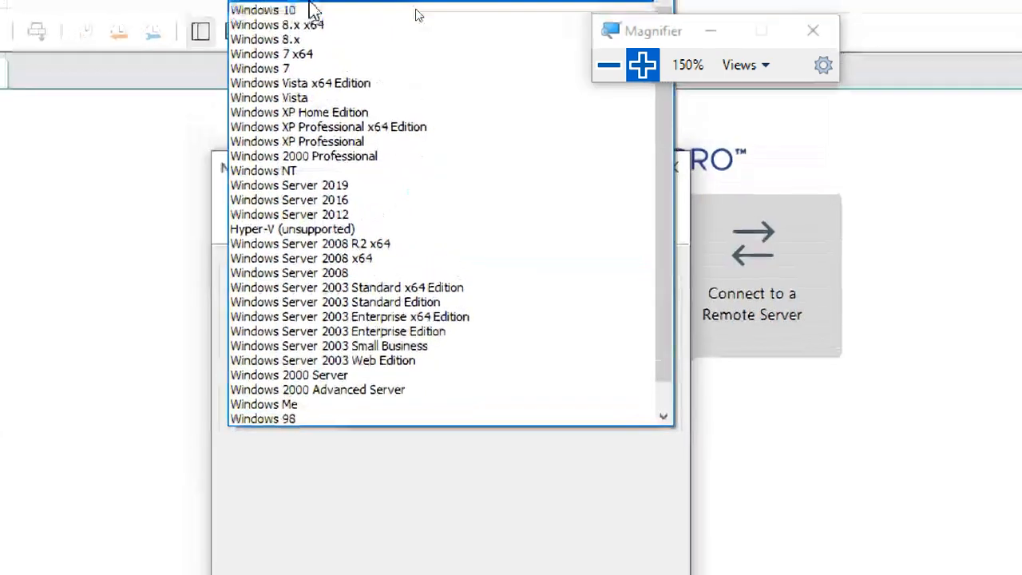
{"action": "left_click", "coordinate": [415, 8]}
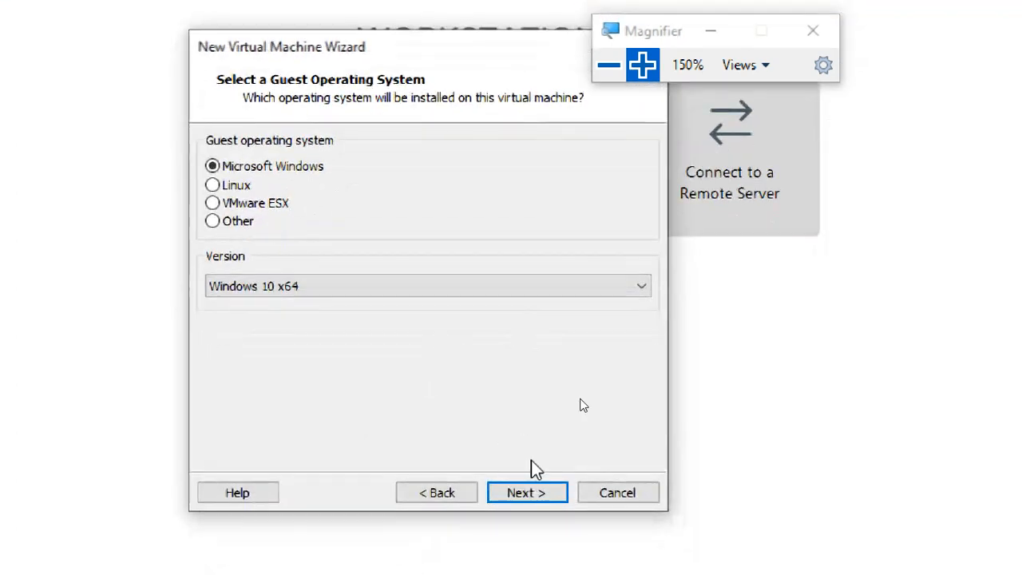
{"action": "left_click", "coordinate": [545, 500]}
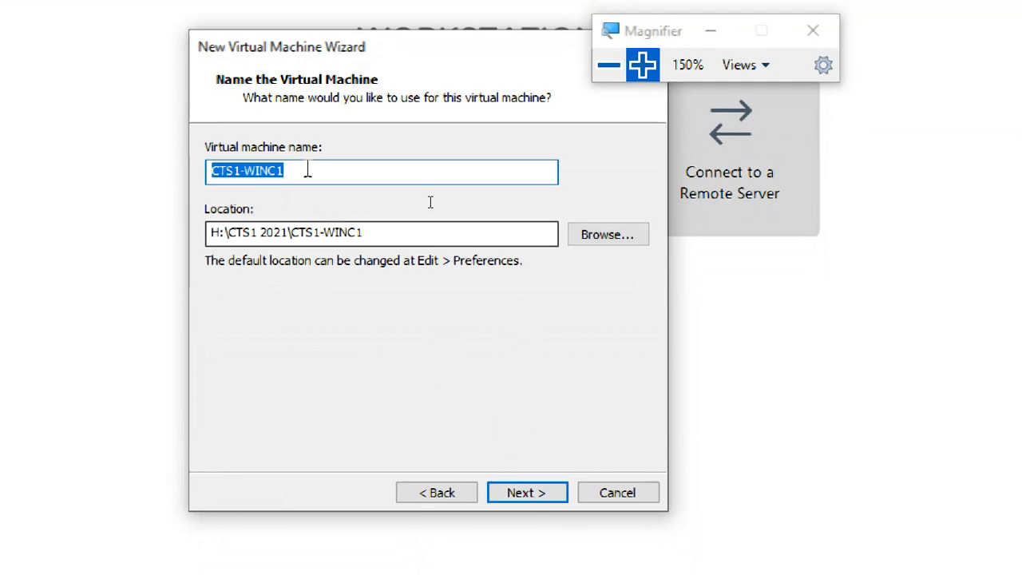
Step: Examine the virtual machine name and the folder portion of the location path
{"action": "left_click", "coordinate": [307, 170]}
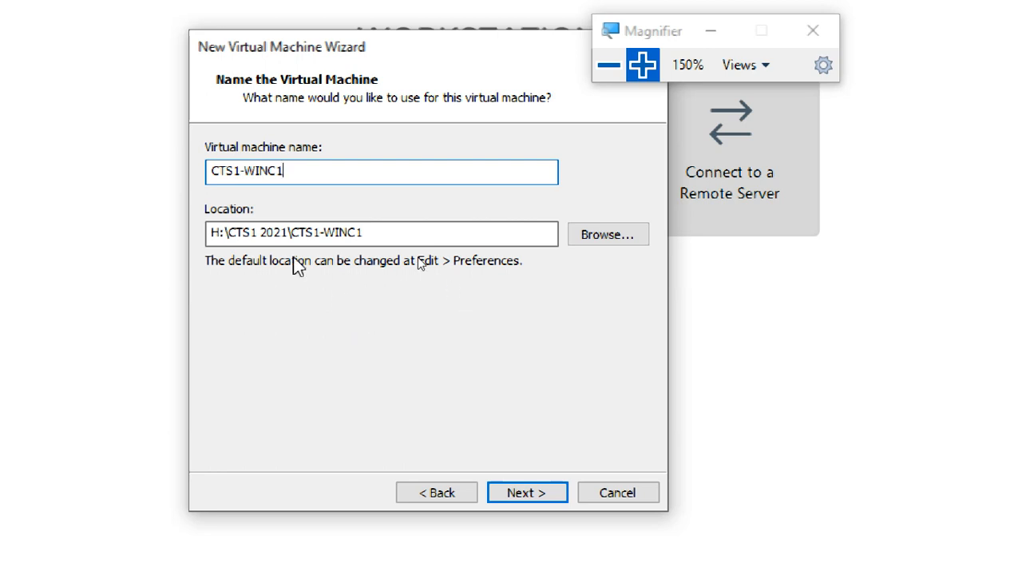
{"action": "left_click_drag", "start_coordinate": [211, 228], "coordinate": [383, 226]}
{"action": "left_click", "coordinate": [384, 228]}
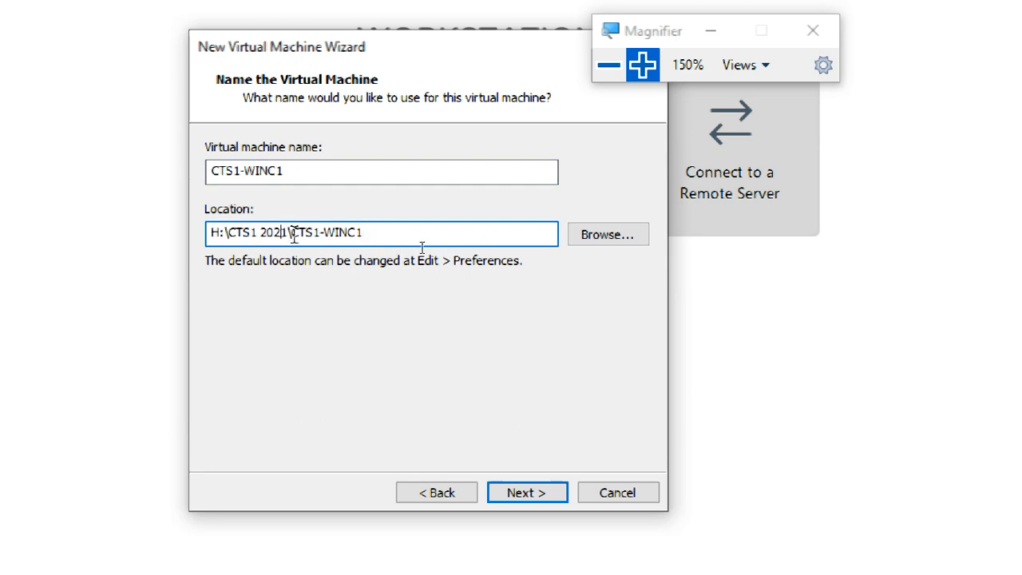
{"action": "left_click_drag", "start_coordinate": [288, 231], "coordinate": [202, 231]}
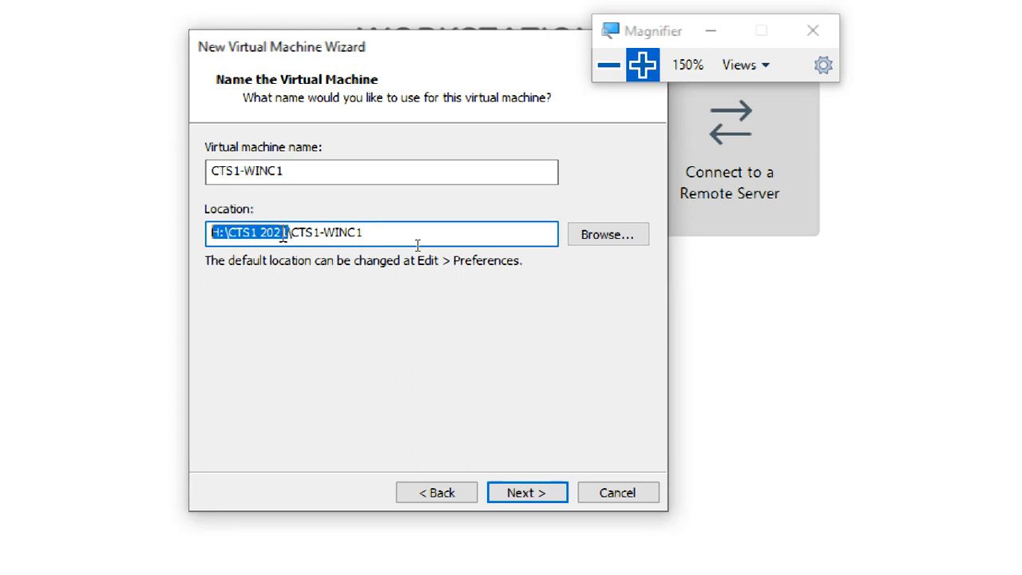
{"action": "left_click", "coordinate": [365, 229]}
{"action": "left_click", "coordinate": [288, 170]}
{"action": "left_click", "coordinate": [388, 231]}
Step: Try a forward slash as the separator before CTS1-WINC1 in the location path, and restore the backslash
{"action": "left_click", "coordinate": [296, 233]}
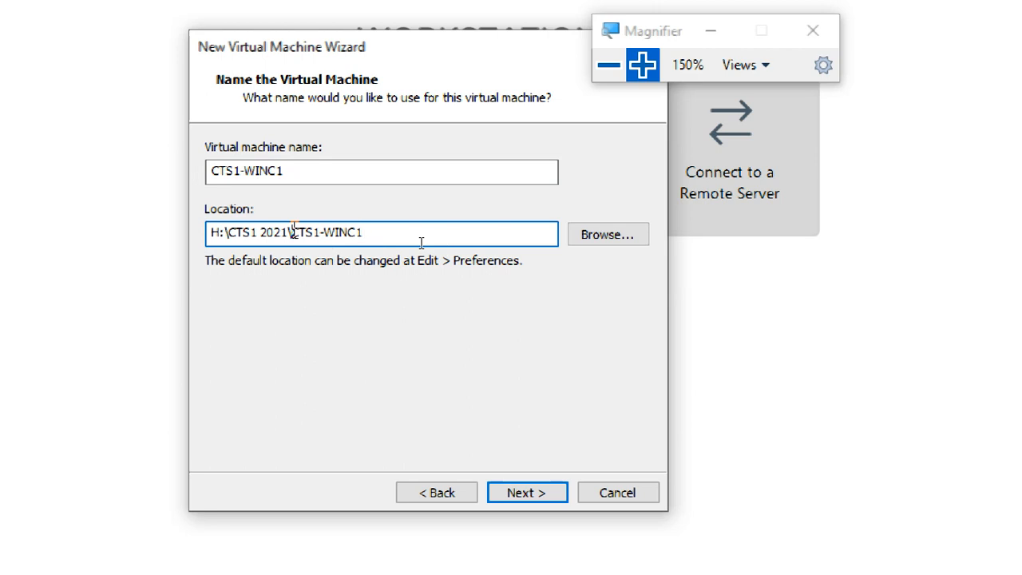
{"action": "key", "text": "BackSpace"}
{"action": "type", "text": "/"}
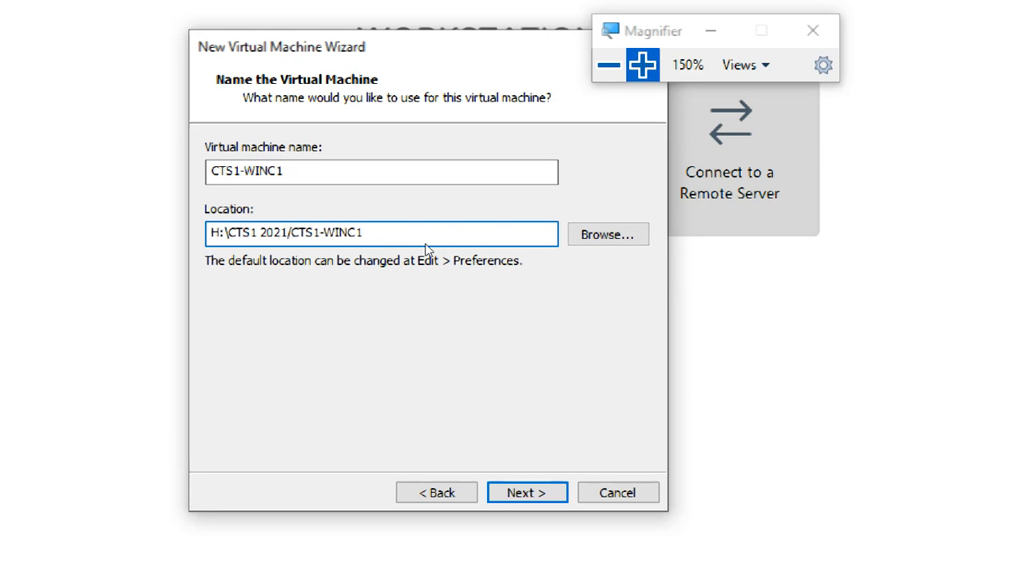
{"action": "key", "text": "BackSpace"}
{"action": "type", "text": "\\"}
Step: Append a row of backslashes to the end of the location path as a demonstration and remove them
{"action": "key", "text": "End"}
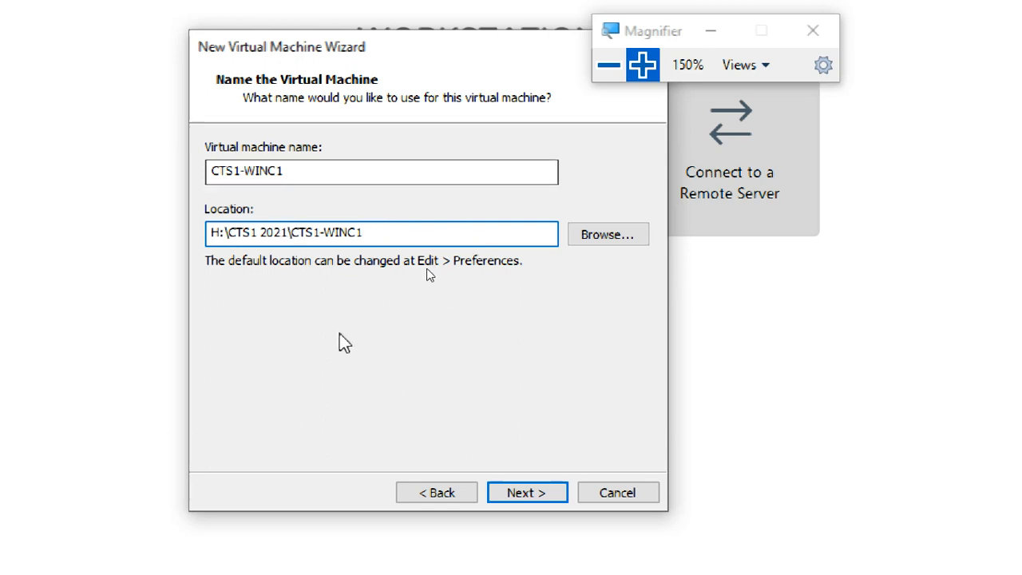
{"action": "type", "text": "\\\\\\\\\\\\\\\\\\\\"}
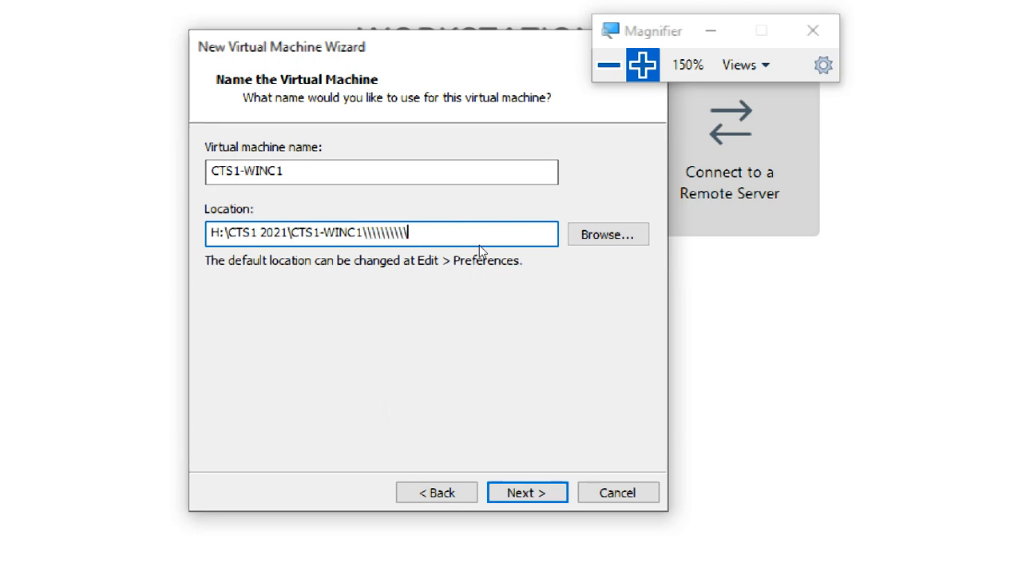
{"action": "key", "text": "BackSpace"}
{"action": "key", "text": "BackSpace"}
{"action": "key", "text": "BackSpace"}
{"action": "key", "text": "BackSpace"}
{"action": "key", "text": "BackSpace"}
{"action": "key", "text": "BackSpace"}
{"action": "key", "text": "BackSpace"}
{"action": "key", "text": "BackSpace"}
{"action": "key", "text": "BackSpace"}
{"action": "key", "text": "BackSpace"}
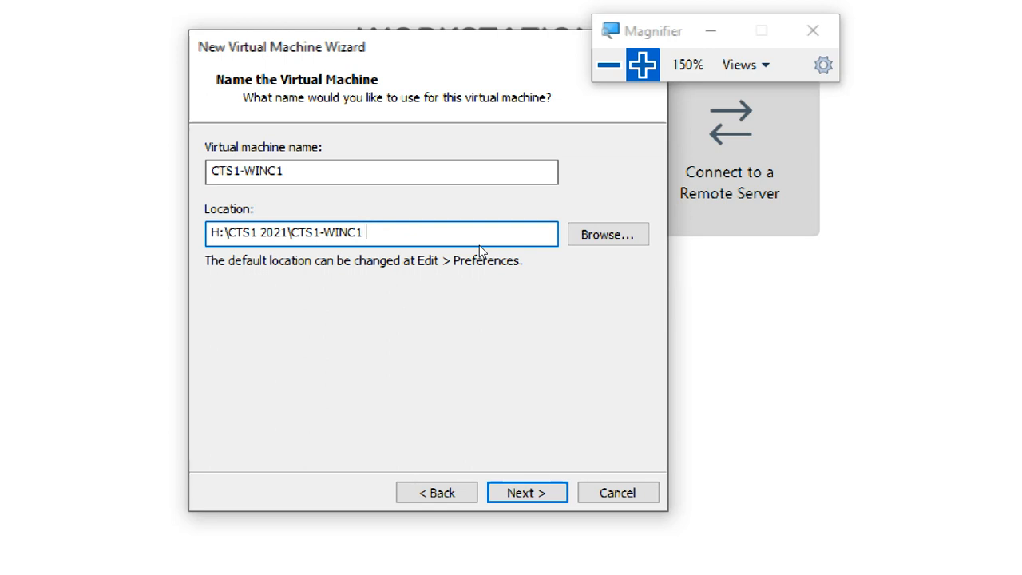
Step: Append a row of forward slashes to the end of the location path for comparison and remove them
{"action": "type", "text": "///////////////"}
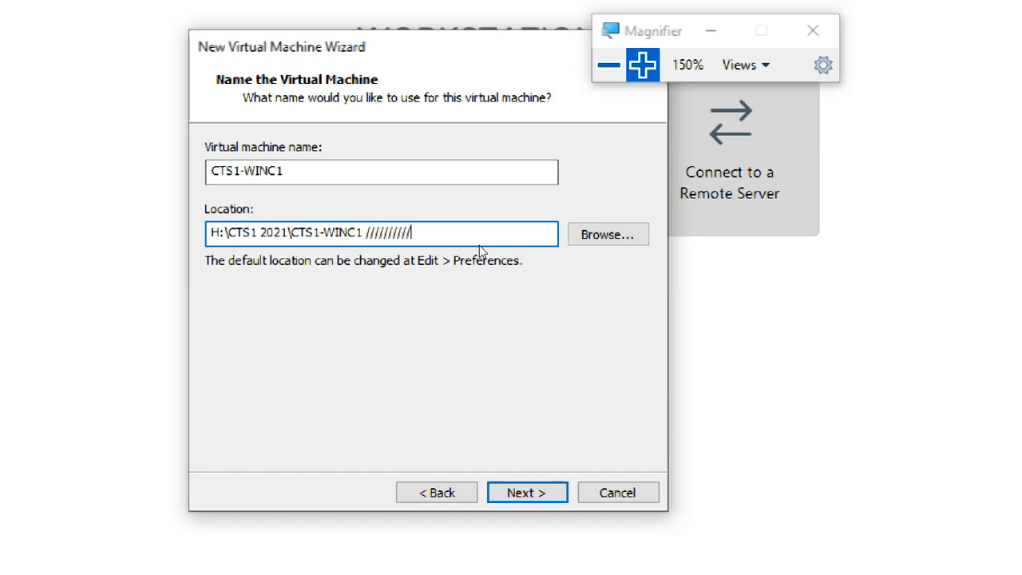
{"action": "key", "text": "BackSpace"}
{"action": "key", "text": "BackSpace"}
{"action": "key", "text": "BackSpace"}
{"action": "key", "text": "BackSpace"}
{"action": "key", "text": "BackSpace"}
{"action": "key", "text": "BackSpace"}
{"action": "key", "text": "BackSpace"}
{"action": "key", "text": "BackSpace"}
{"action": "key", "text": "BackSpace"}
{"action": "key", "text": "BackSpace"}
{"action": "key", "text": "BackSpace"}
{"action": "key", "text": "BackSpace"}
{"action": "key", "text": "BackSpace"}
{"action": "key", "text": "BackSpace"}
{"action": "key", "text": "BackSpace"}
{"action": "key", "text": "BackSpace"}
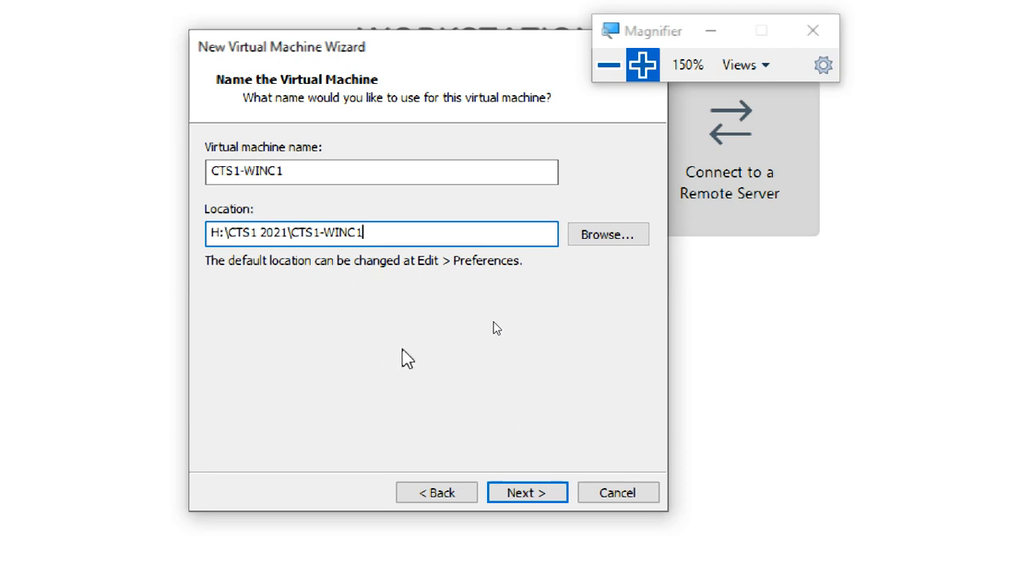
Step: Accept the location H:\CTS1 2021\CTS1-WINC1, keep a 60 GB disk stored as a single file, and continue to the summary
{"action": "left_click_drag", "start_coordinate": [210, 233], "coordinate": [396, 236]}
{"action": "left_click", "coordinate": [394, 233]}
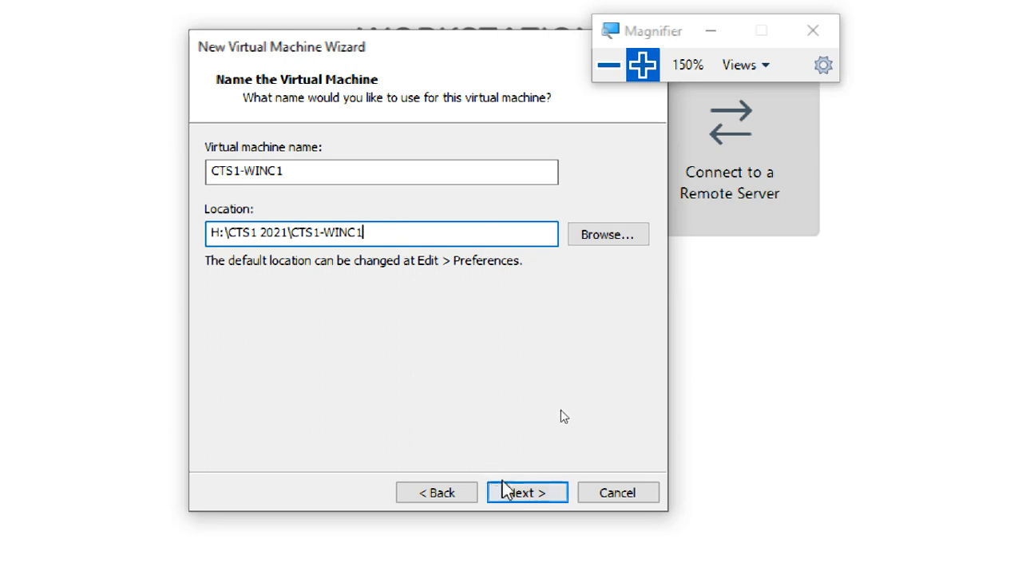
{"action": "left_click", "coordinate": [519, 492]}
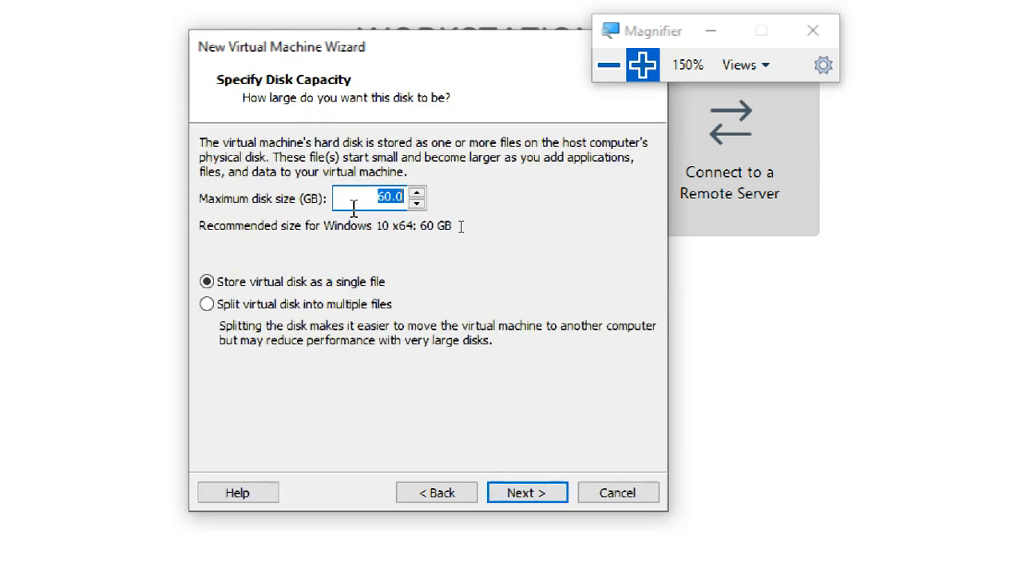
{"action": "left_click", "coordinate": [296, 286]}
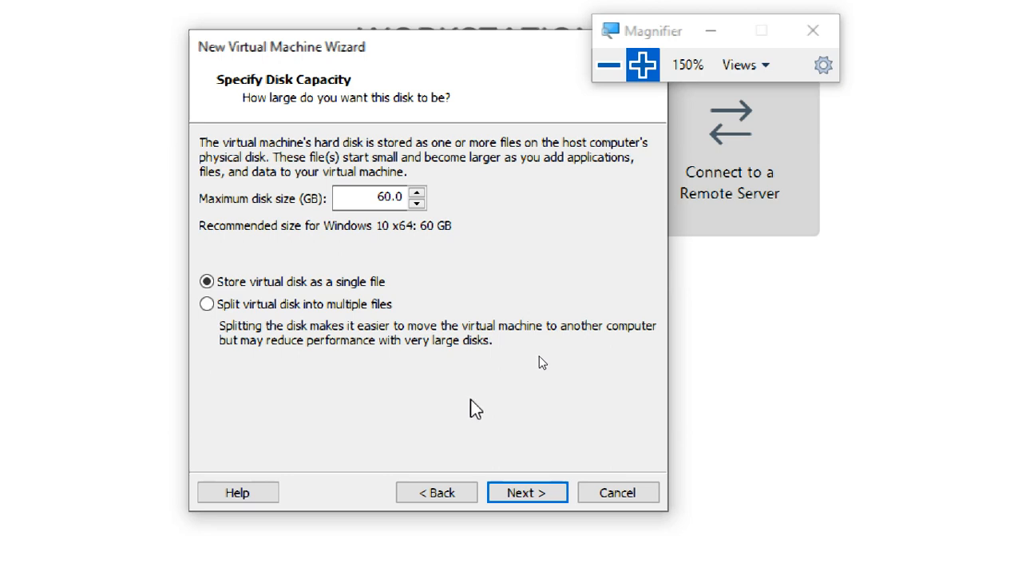
{"action": "left_click", "coordinate": [543, 490]}
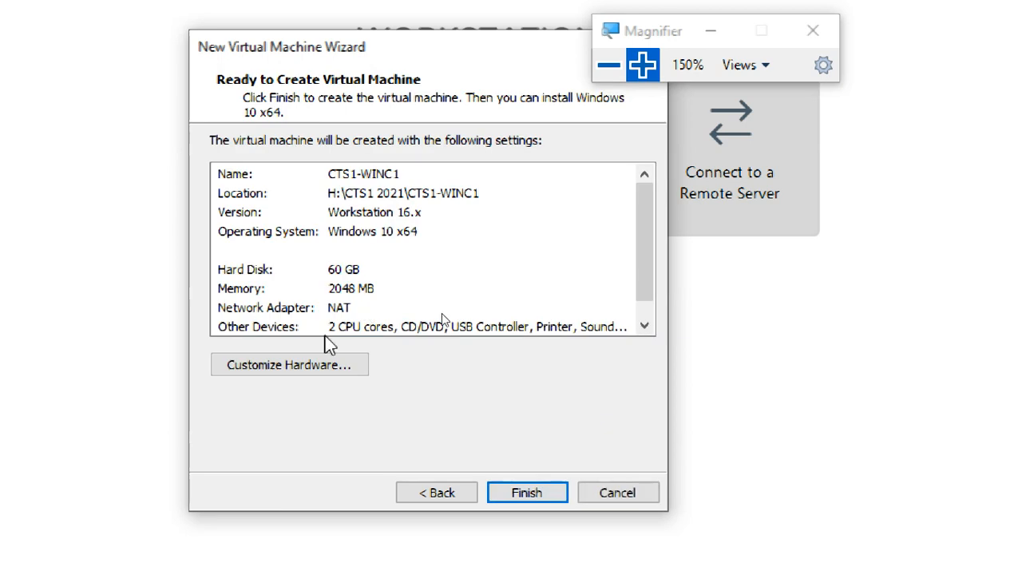
Step: Customize the hardware to use one core per processor and enable Virtualize Intel VT-x/EPT or AMD-V/RVI
{"action": "left_click", "coordinate": [305, 371]}
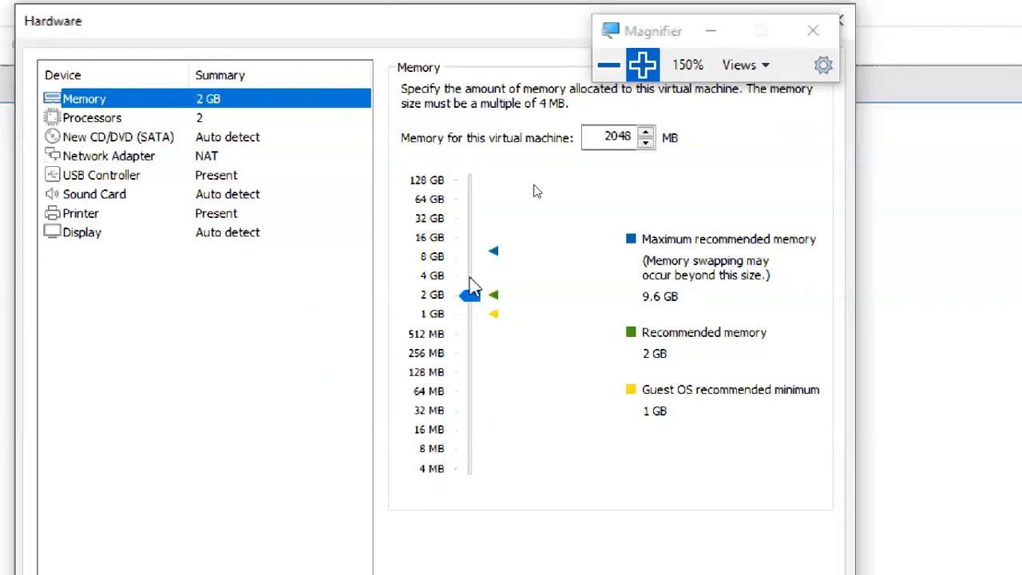
{"action": "left_click", "coordinate": [126, 119]}
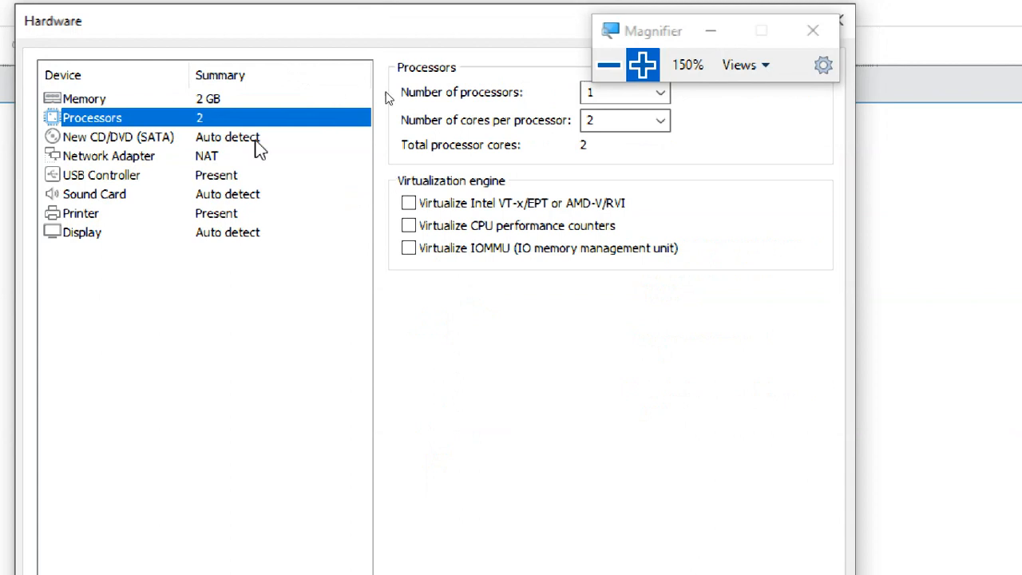
{"action": "left_click", "coordinate": [660, 121]}
{"action": "left_click", "coordinate": [661, 142]}
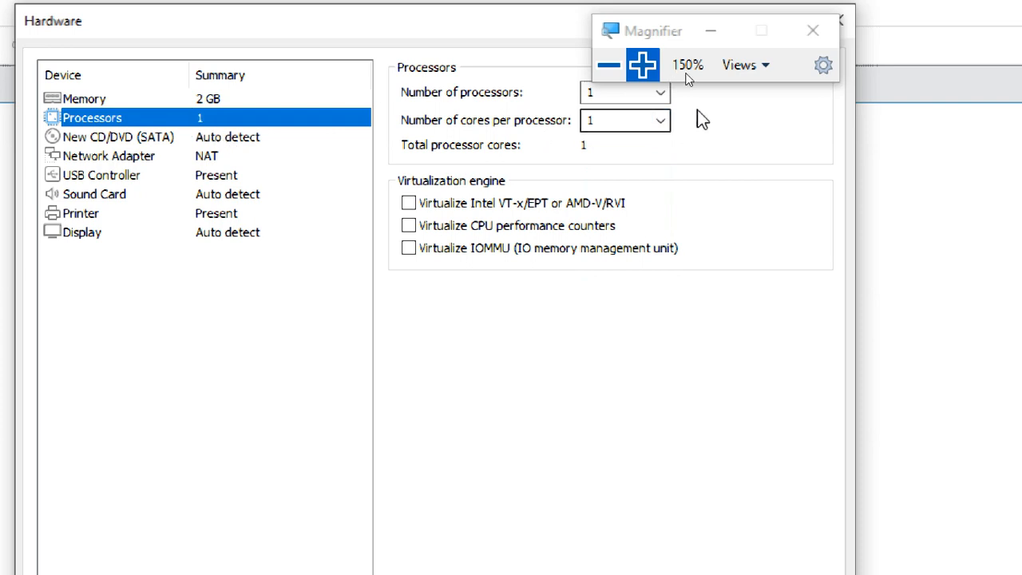
{"action": "left_click", "coordinate": [660, 120]}
{"action": "left_click", "coordinate": [646, 156]}
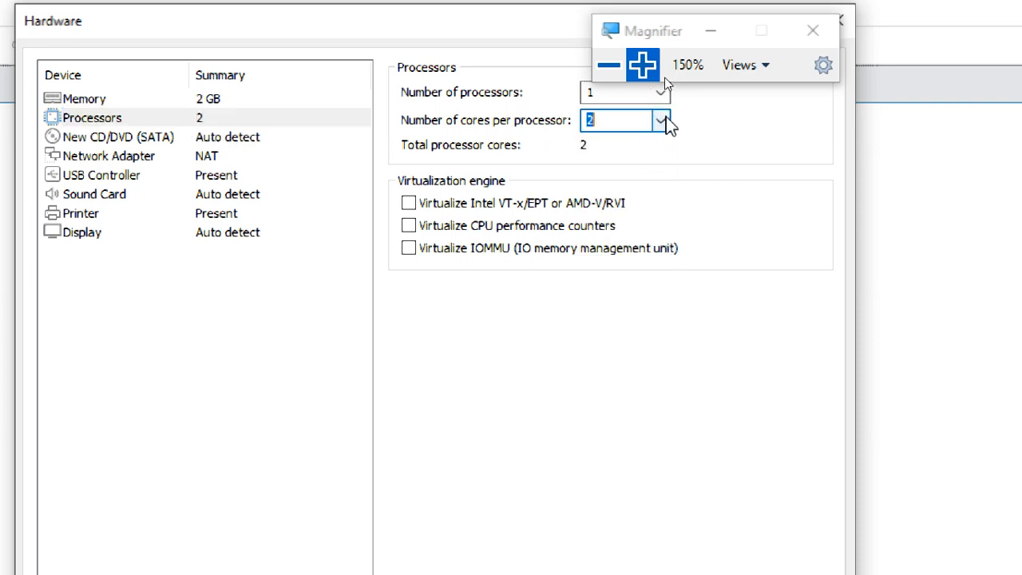
{"action": "left_click", "coordinate": [661, 121]}
{"action": "left_click", "coordinate": [643, 140]}
{"action": "left_click", "coordinate": [409, 203]}
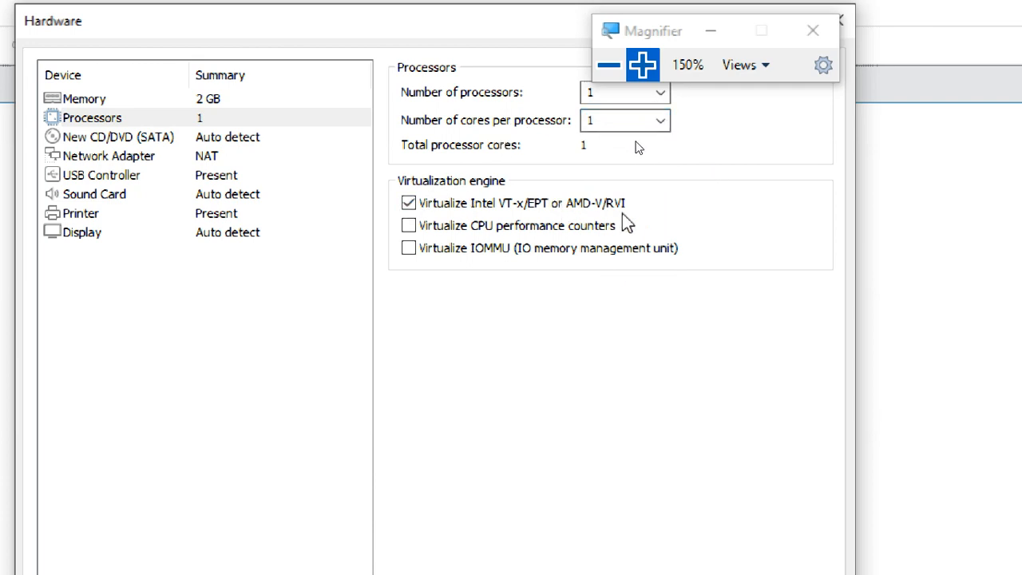
{"action": "left_click", "coordinate": [240, 99]}
{"action": "left_click", "coordinate": [255, 118]}
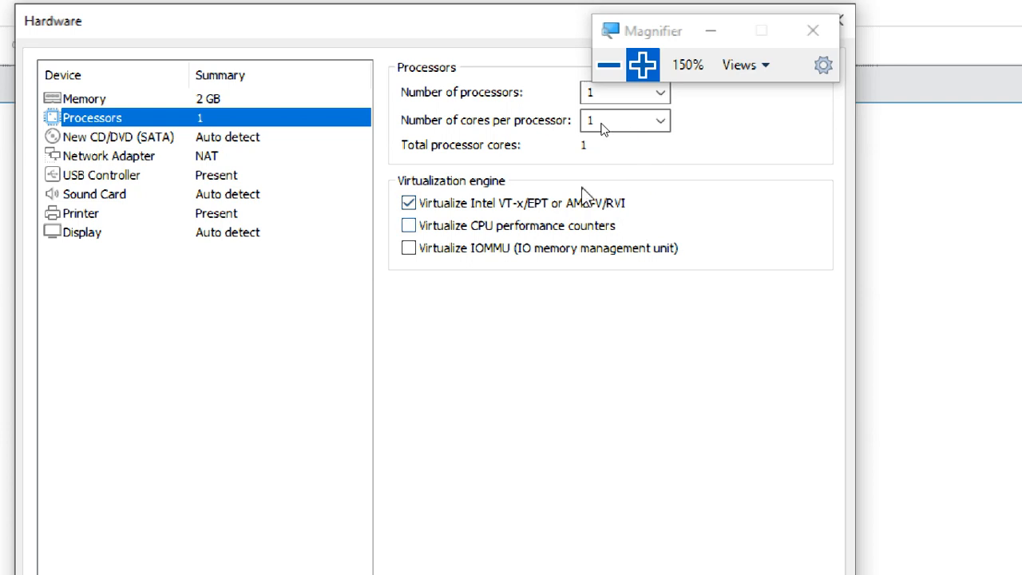
{"action": "left_click", "coordinate": [484, 202]}
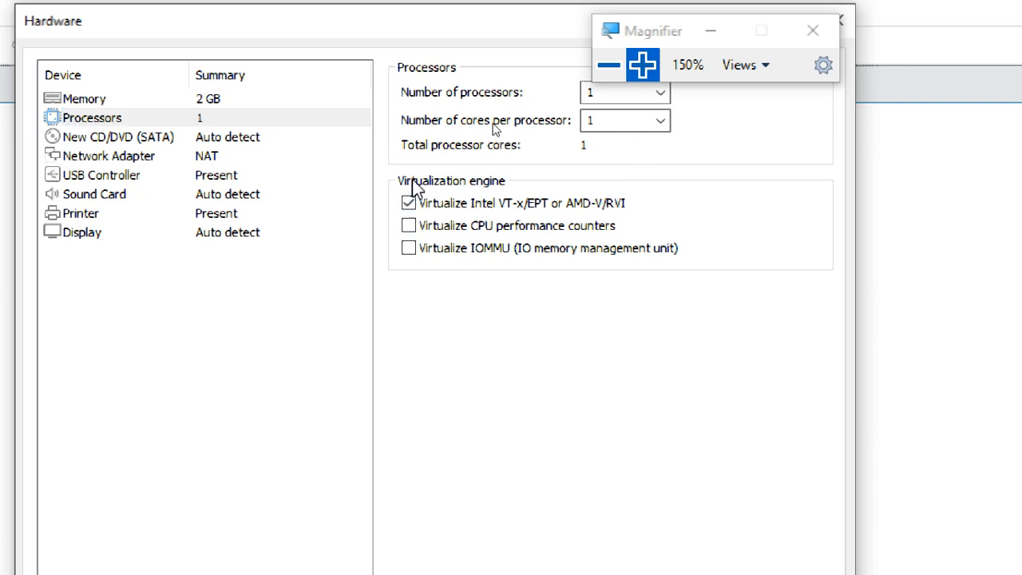
Step: Connect the network adapter to the custom virtual network VMnet0, and open the CD/DVD drive's settings
{"action": "left_click", "coordinate": [150, 160]}
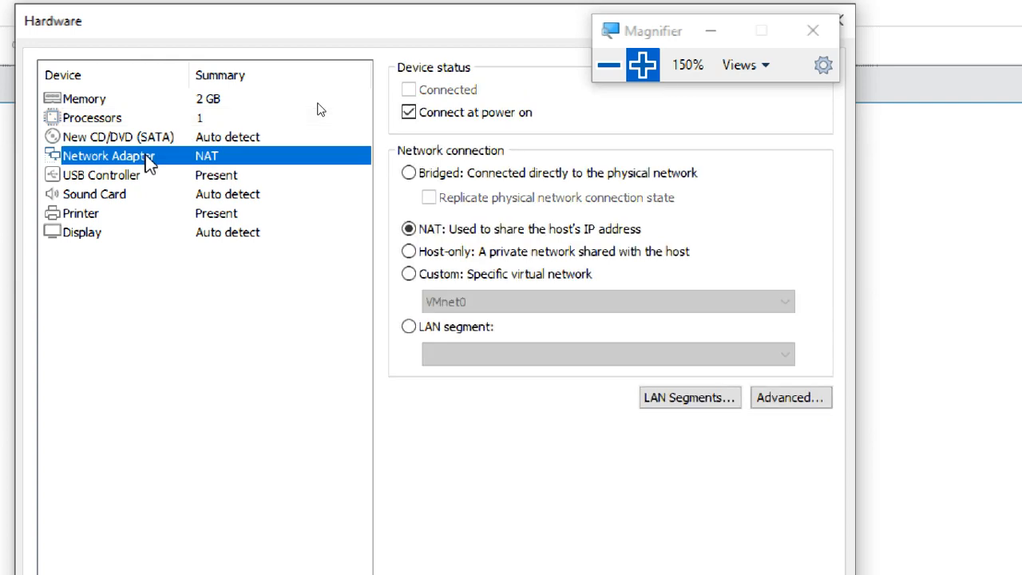
{"action": "left_click", "coordinate": [433, 276]}
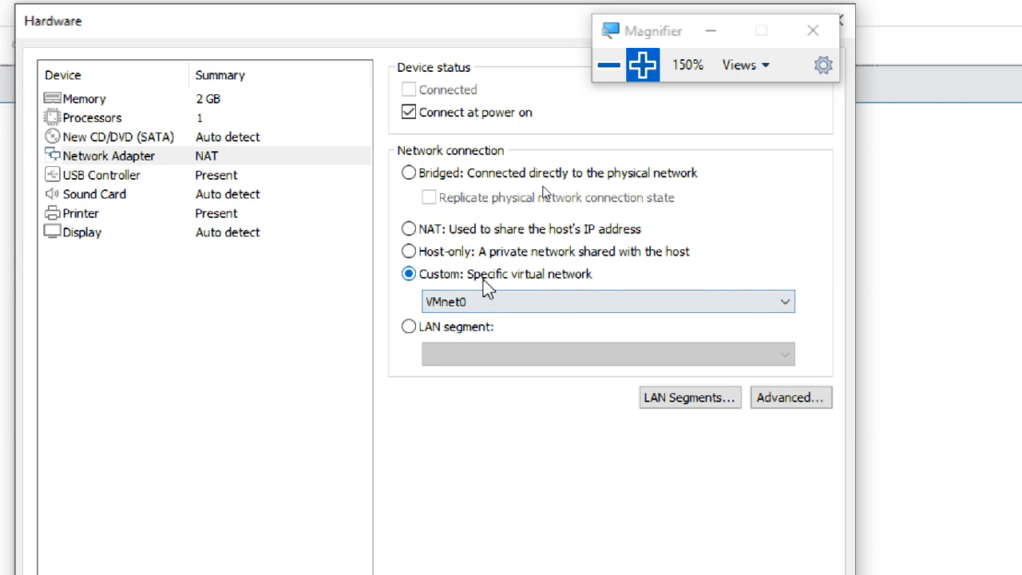
{"action": "left_click", "coordinate": [165, 139]}
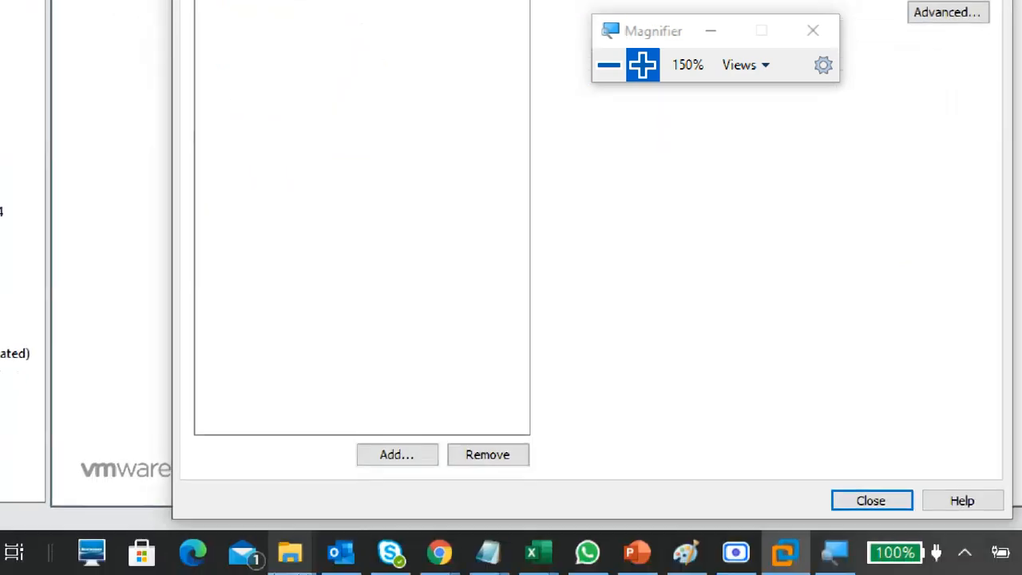
Step: Switch to File Explorer and browse OS DRIVE (G:) for the Windows 10 disc image
{"action": "mouse_move", "coordinate": [292, 551]}
{"action": "left_click", "coordinate": [239, 455]}
{"action": "left_click", "coordinate": [156, 80]}
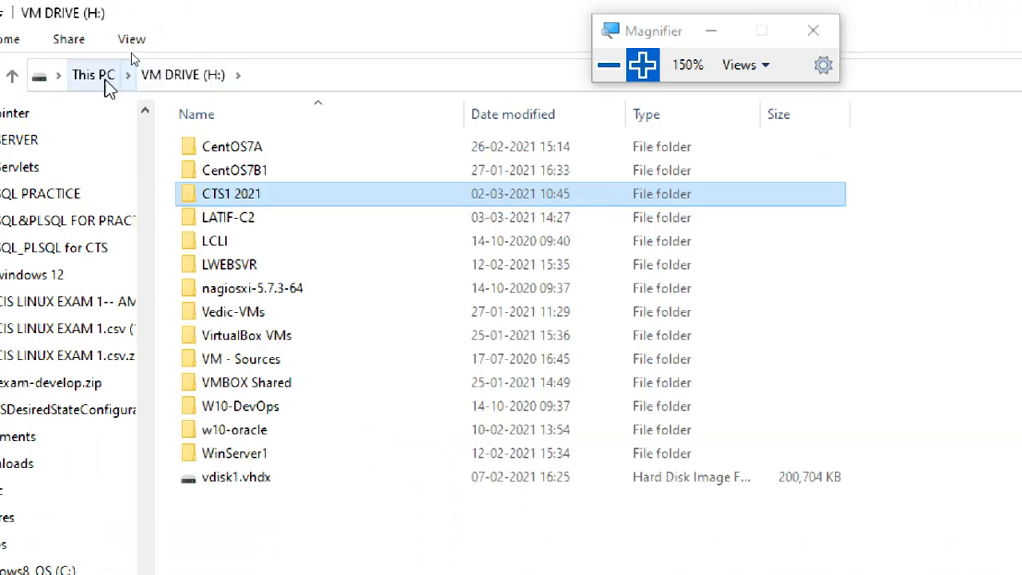
{"action": "left_click", "coordinate": [102, 76]}
{"action": "double_click", "coordinate": [630, 349]}
{"action": "scroll", "coordinate": [355, 503], "scroll_direction": "down", "scroll_amount": 5}
{"action": "left_click", "coordinate": [297, 331]}
Step: View VMEDIT.txt briefly, dismiss it, and select the W10.ENT.X64.en-US.iso disc image
{"action": "double_click", "coordinate": [238, 309]}
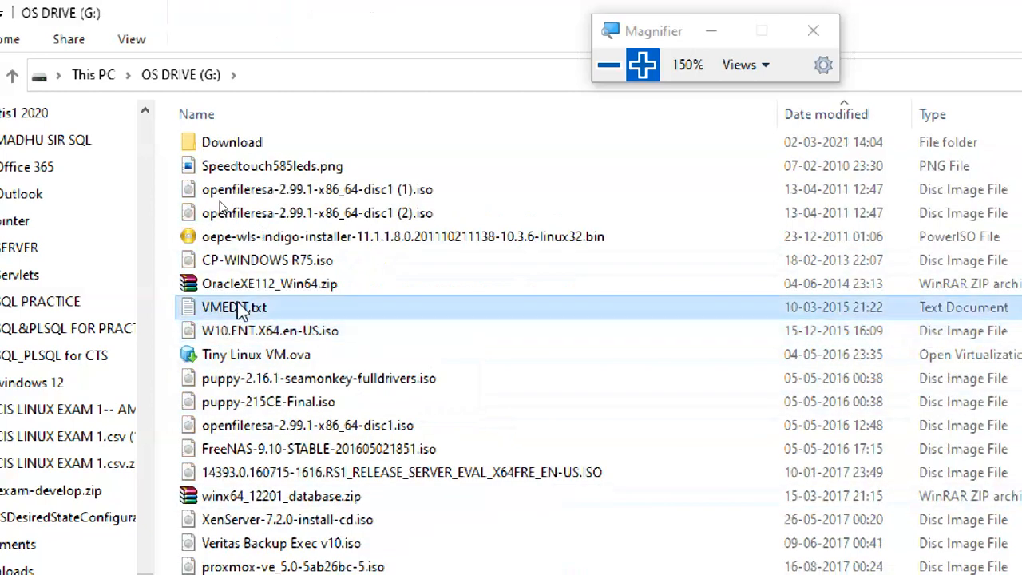
{"action": "left_click_drag", "start_coordinate": [472, 40], "coordinate": [91, 125]}
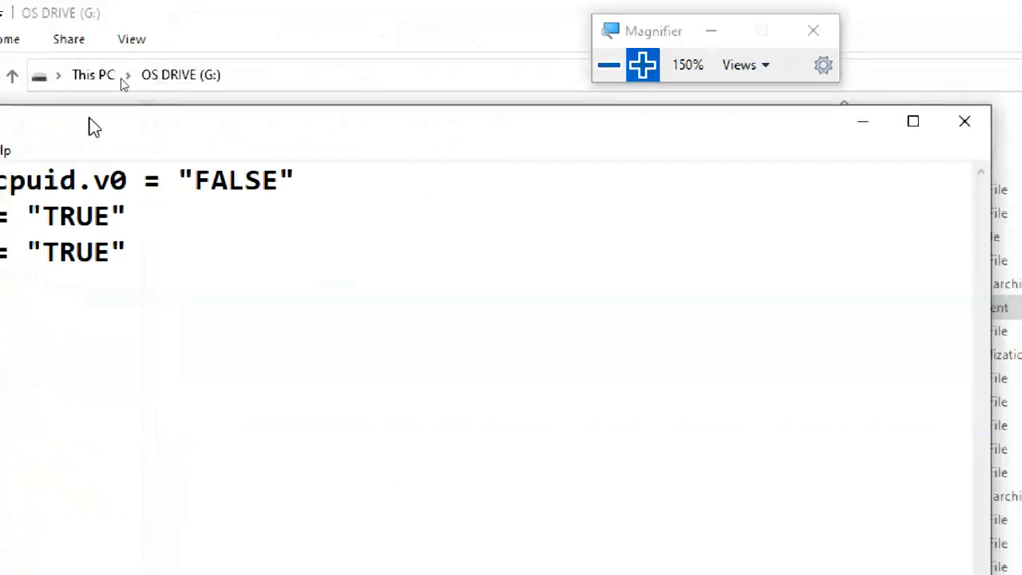
{"action": "left_click", "coordinate": [855, 129]}
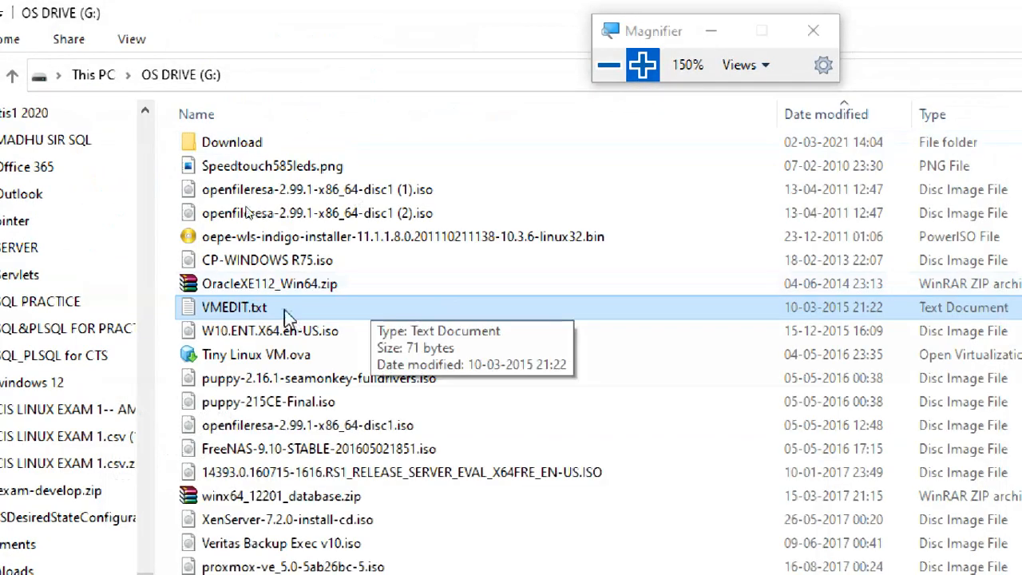
{"action": "left_click", "coordinate": [310, 334]}
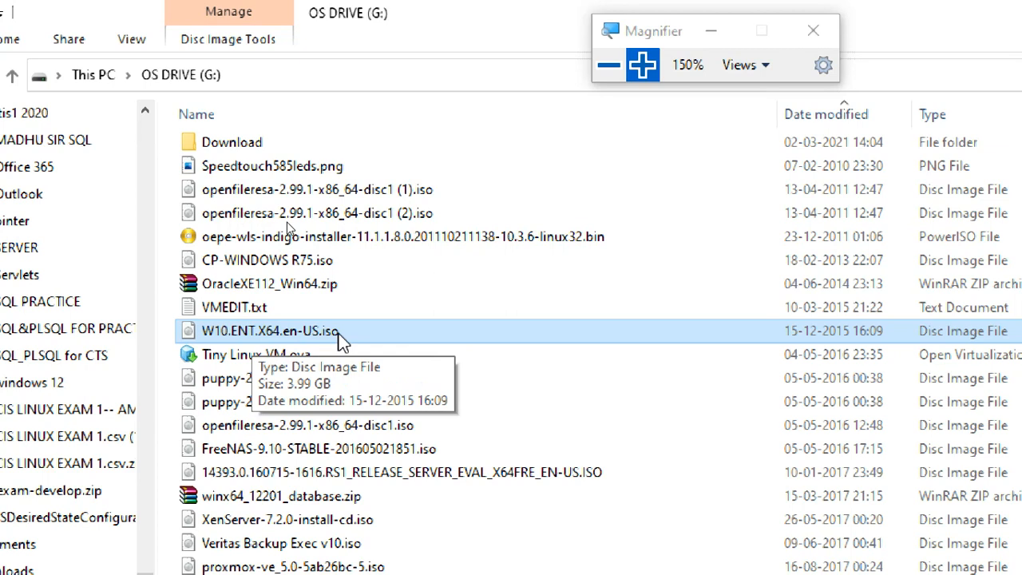
Step: Switch back to VMware Workstation and set the CD/DVD drive to use the ISO image G:\W10.ENT.X64.en-US.iso
{"action": "left_click", "coordinate": [239, 75]}
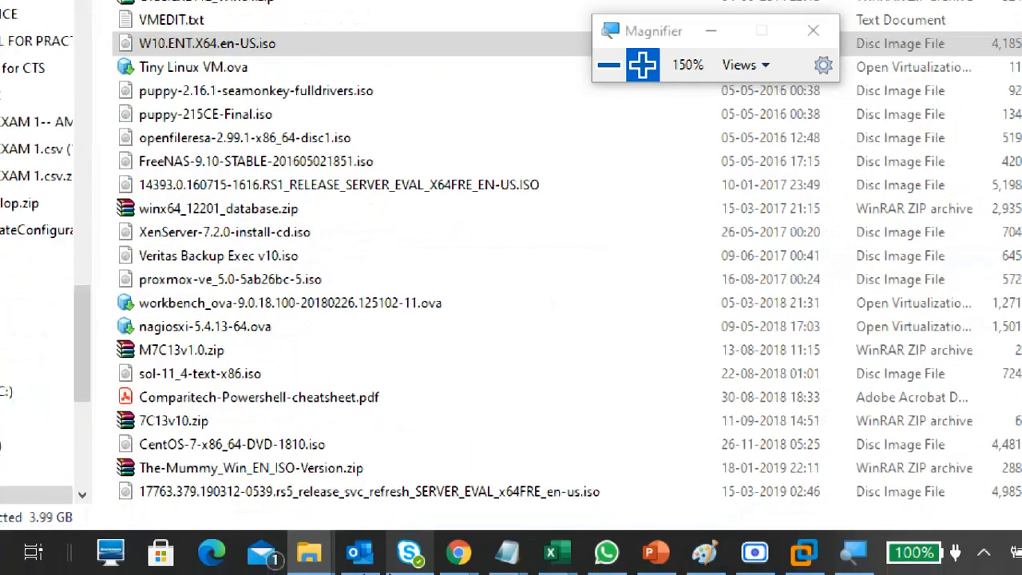
{"action": "left_click", "coordinate": [803, 552]}
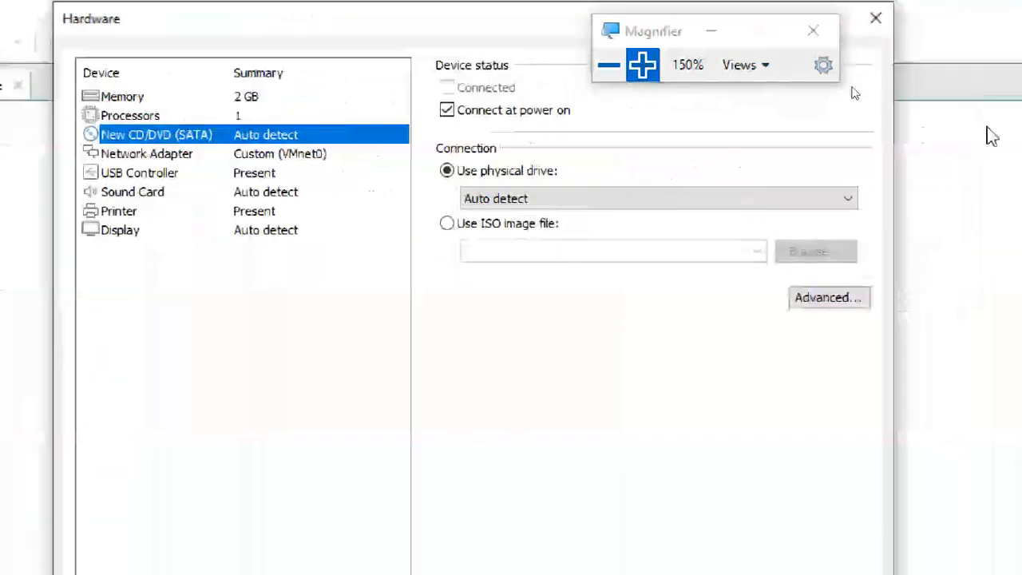
{"action": "left_click", "coordinate": [449, 227]}
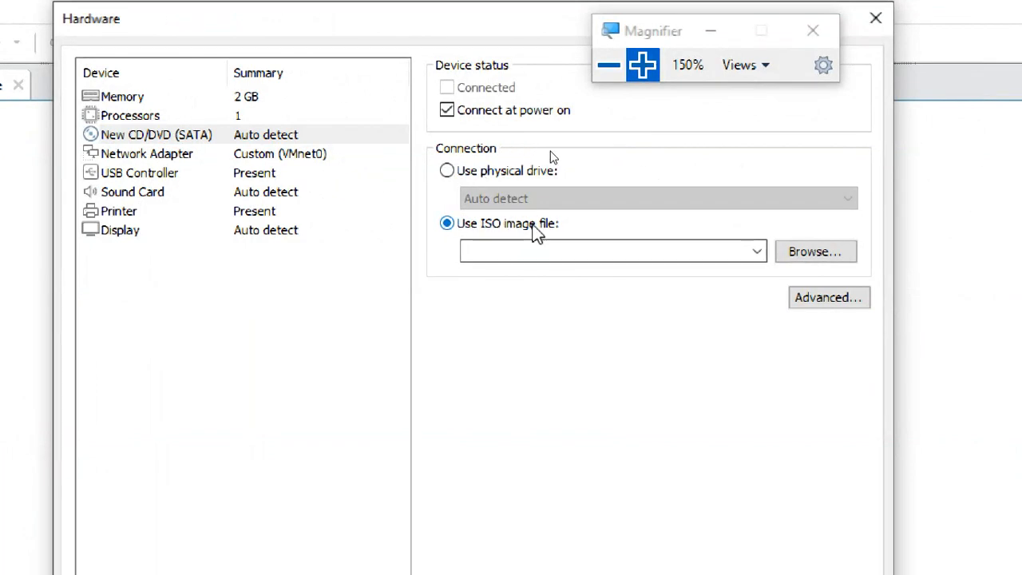
{"action": "left_click", "coordinate": [814, 253]}
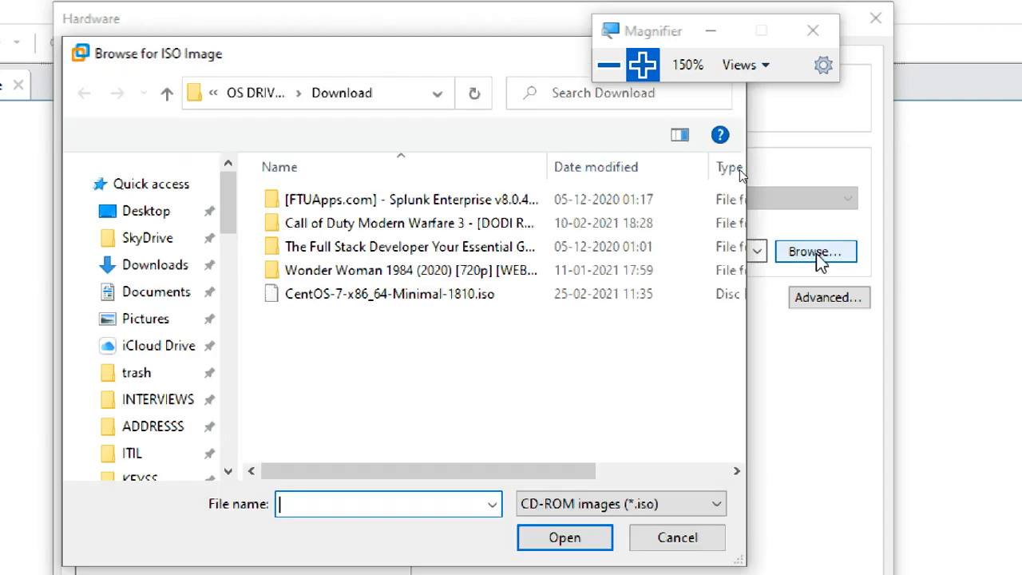
{"action": "left_click", "coordinate": [252, 94]}
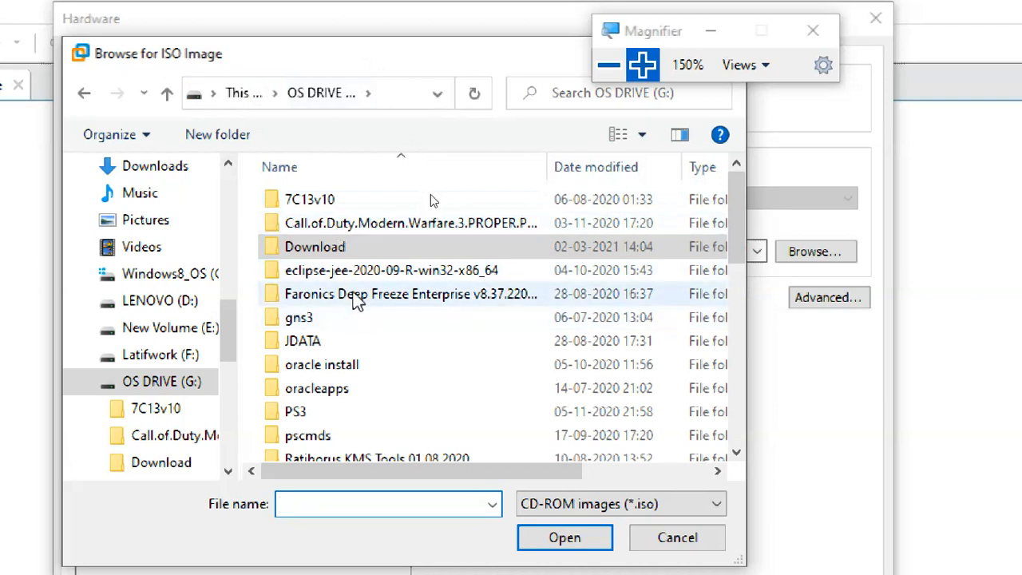
{"action": "scroll", "coordinate": [352, 320], "scroll_direction": "down", "scroll_amount": 5}
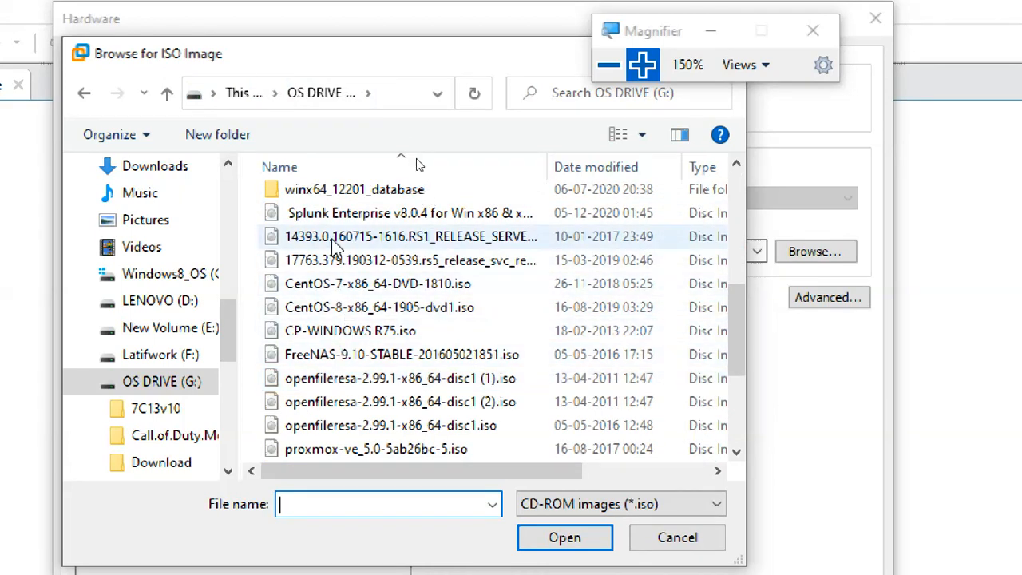
{"action": "scroll", "coordinate": [382, 366], "scroll_direction": "down", "scroll_amount": 2}
{"action": "scroll", "coordinate": [380, 361], "scroll_direction": "down", "scroll_amount": 1}
{"action": "left_click", "coordinate": [335, 403]}
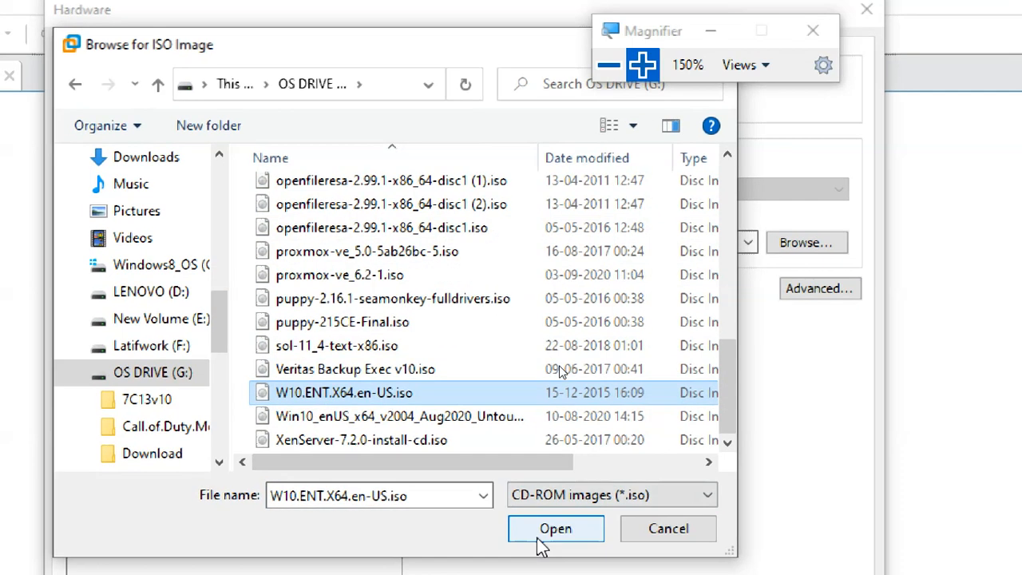
{"action": "left_click", "coordinate": [551, 530]}
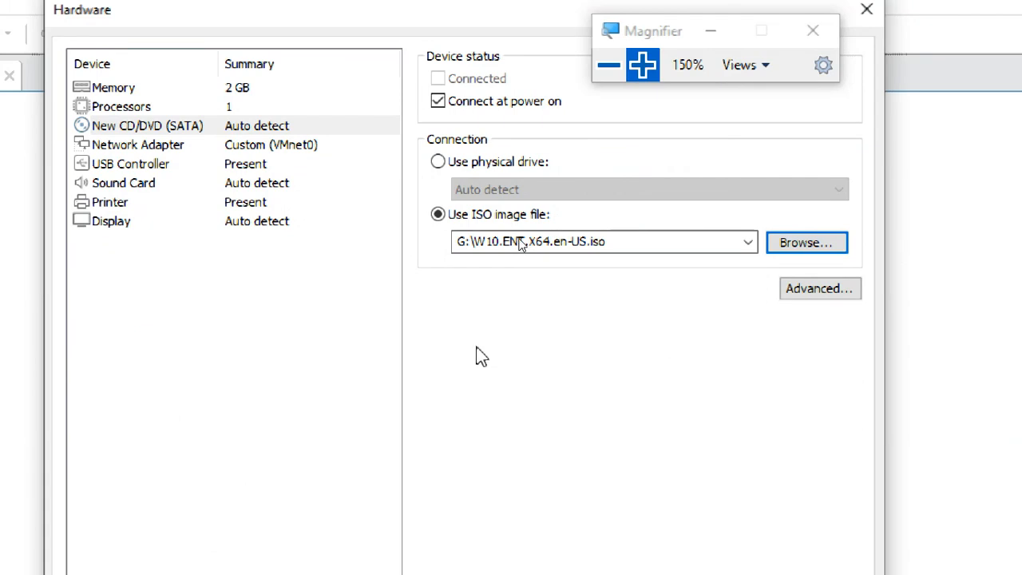
{"action": "left_click", "coordinate": [278, 146]}
{"action": "left_click", "coordinate": [271, 126]}
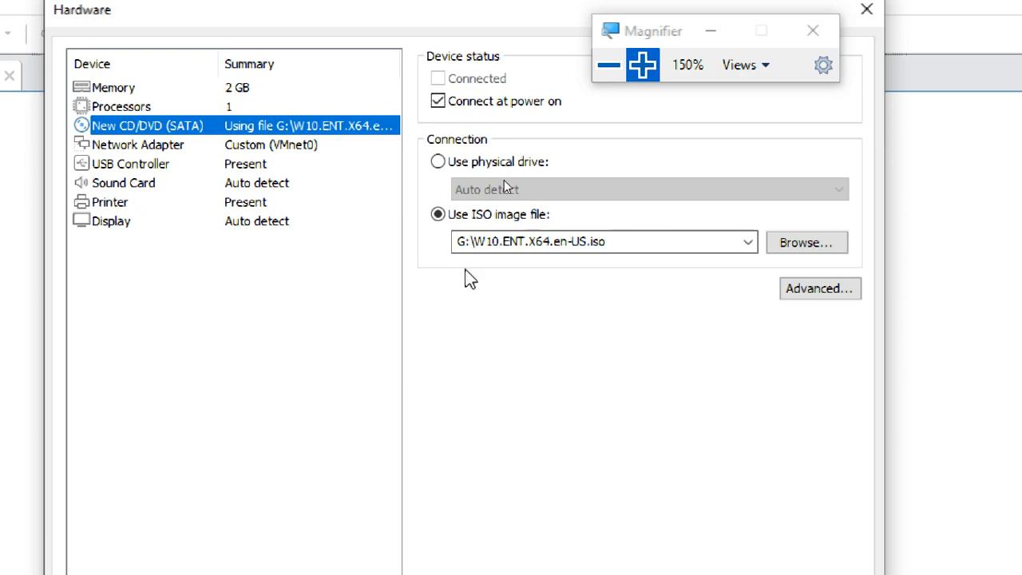
Step: Try 1 GB of memory for the virtual machine, and set it back to 2 GB
{"action": "left_click", "coordinate": [148, 94]}
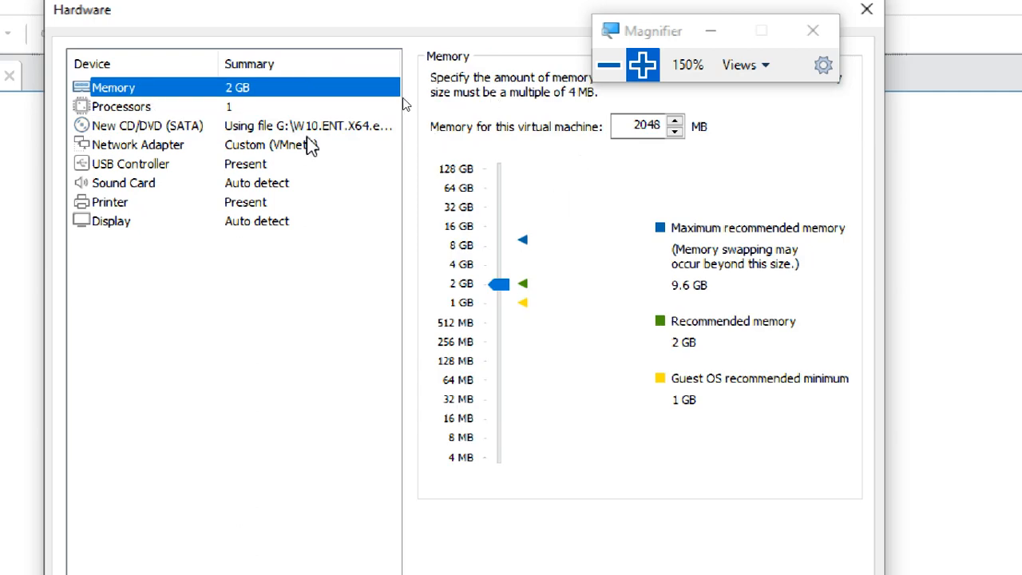
{"action": "left_click", "coordinate": [224, 109]}
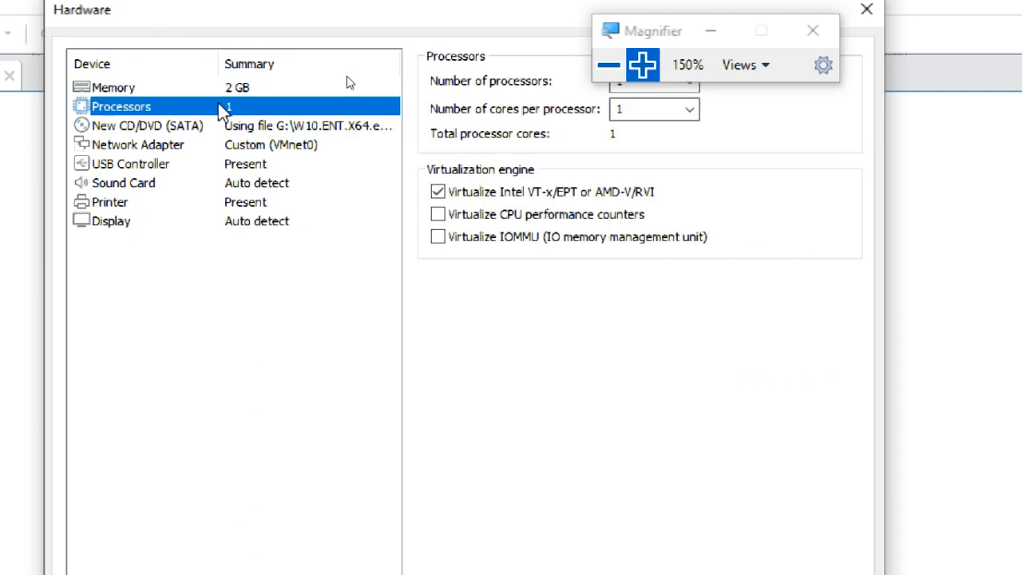
{"action": "left_click", "coordinate": [224, 91]}
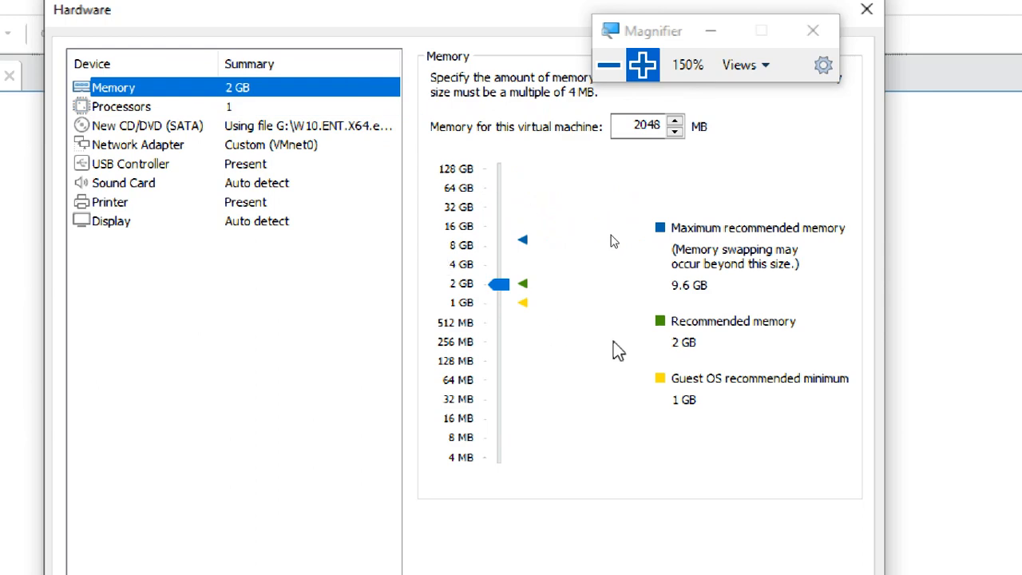
{"action": "left_click", "coordinate": [467, 307]}
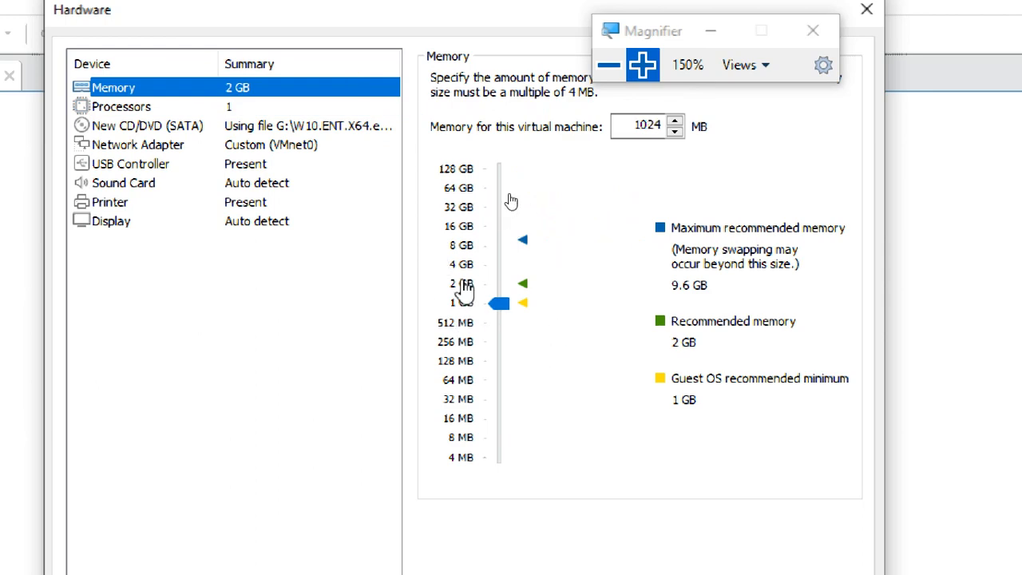
{"action": "left_click", "coordinate": [463, 288]}
Step: Review the processor, network adapter and CD/DVD drive settings
{"action": "left_click", "coordinate": [227, 107]}
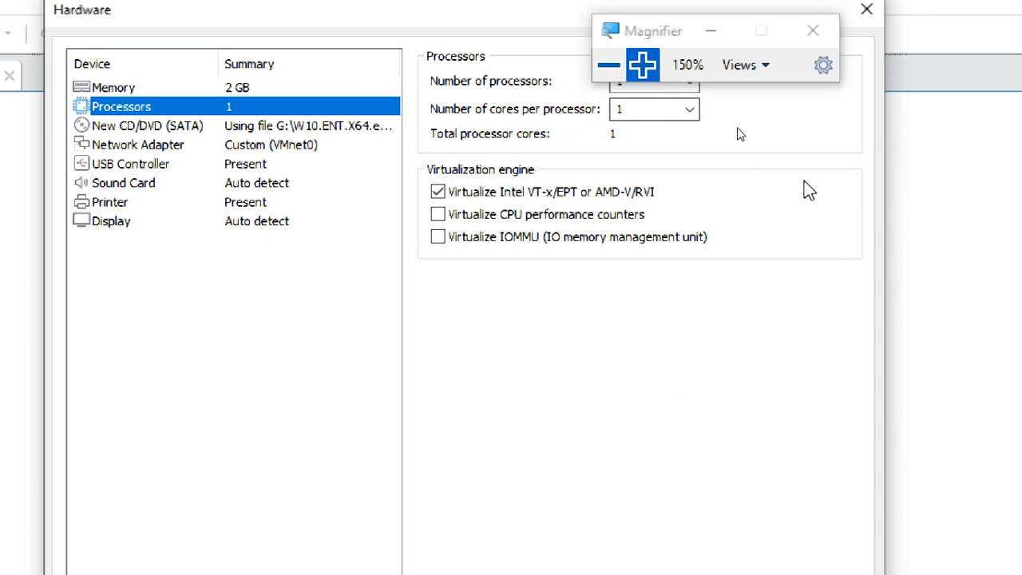
{"action": "left_click_drag", "start_coordinate": [665, 25], "coordinate": [784, 14]}
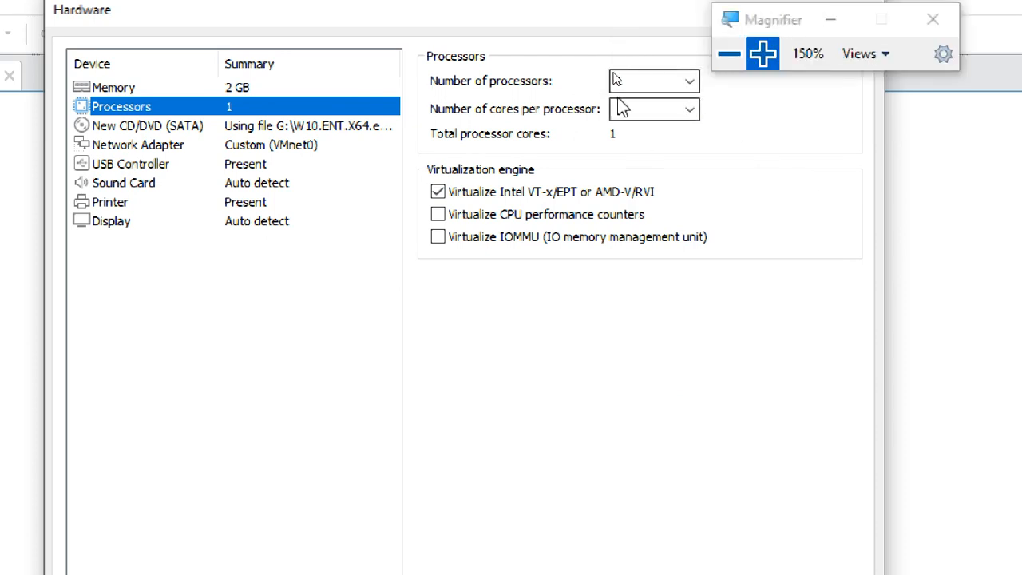
{"action": "left_click", "coordinate": [291, 146]}
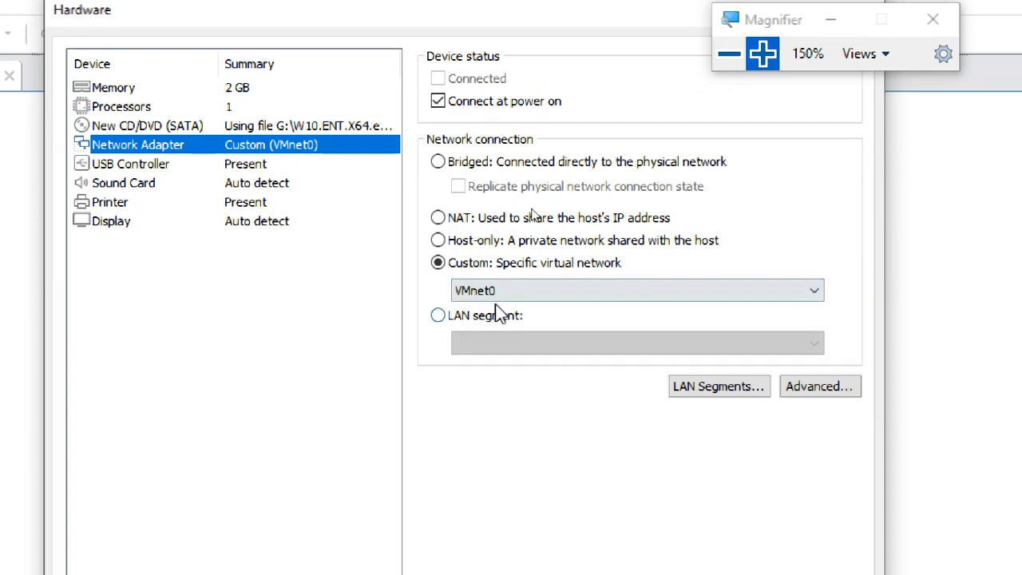
{"action": "left_click", "coordinate": [179, 128]}
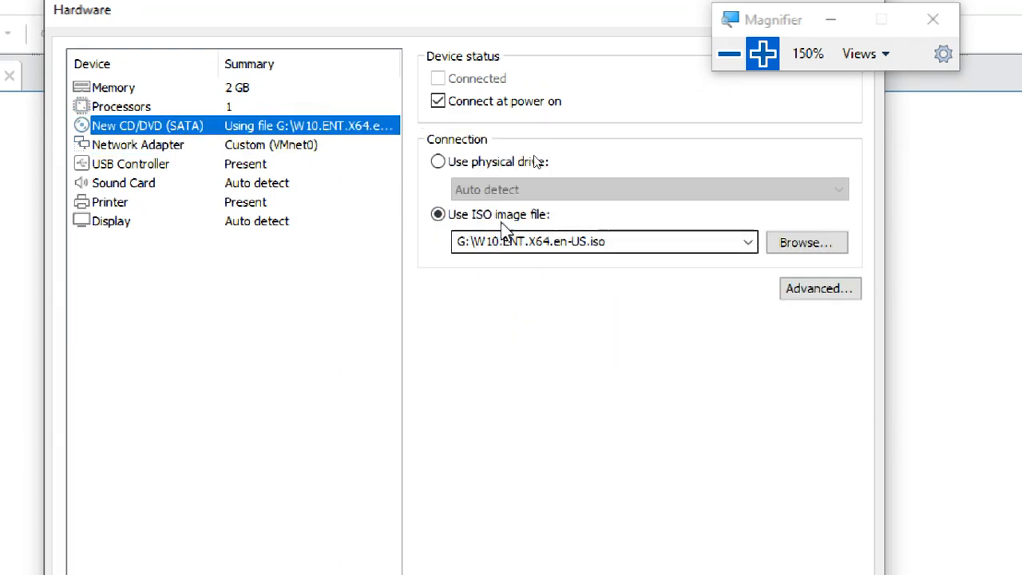
Step: Keep the ISO image file as the CD/DVD source and finish creating the virtual machine CTS1-WINC1
{"action": "left_click", "coordinate": [463, 216]}
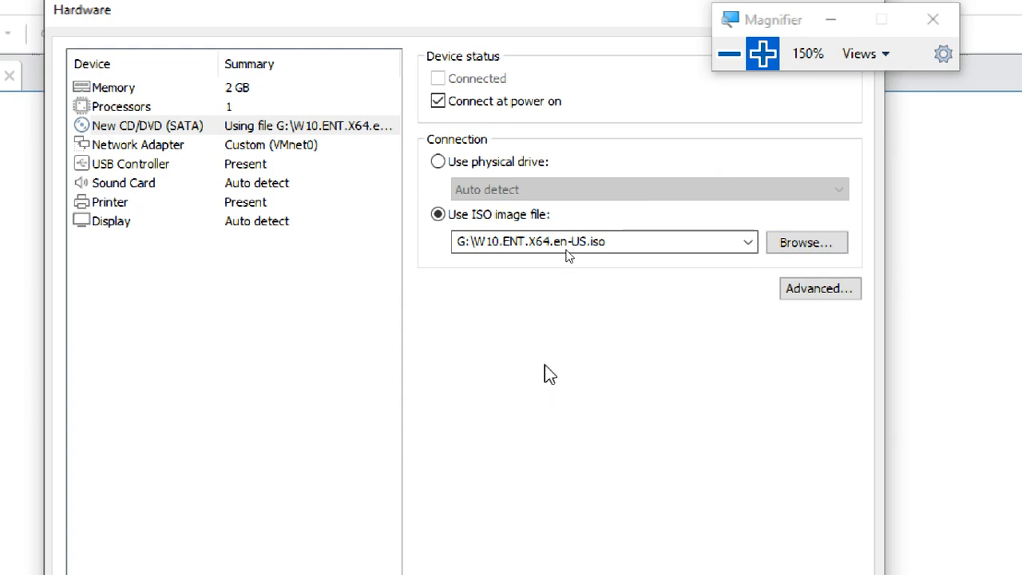
{"action": "left_click", "coordinate": [677, 557]}
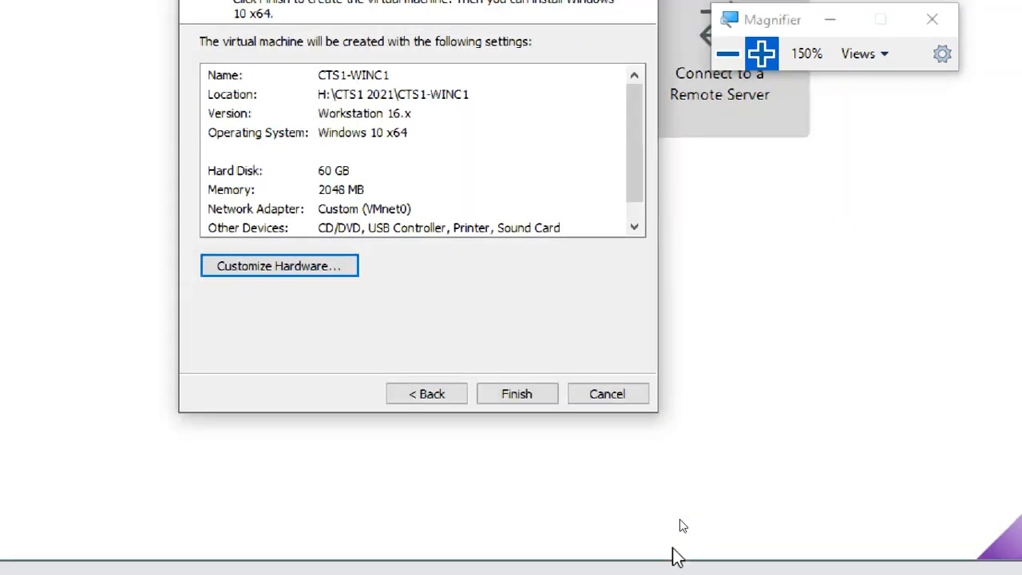
{"action": "left_click", "coordinate": [519, 391]}
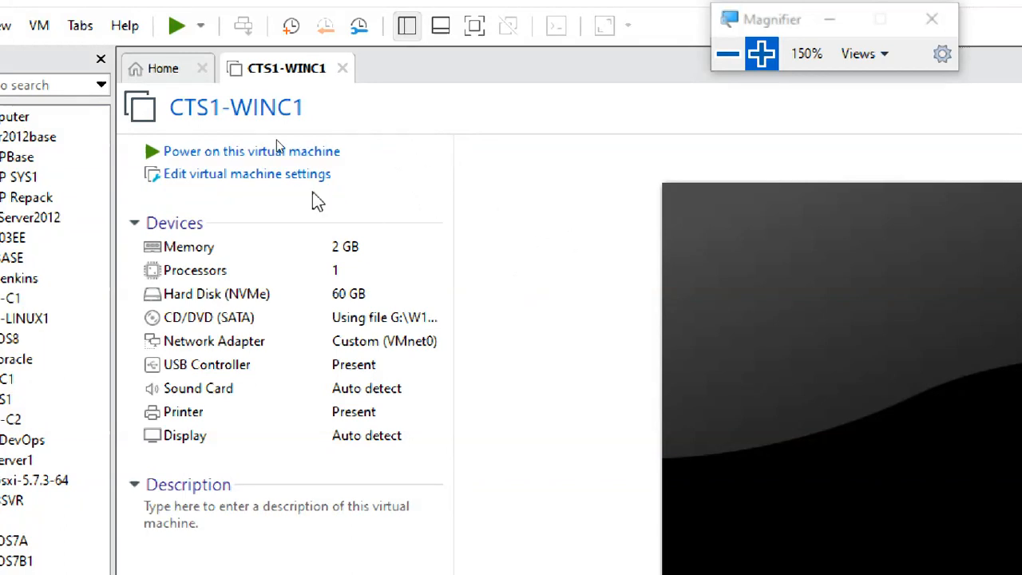
Step: Open the CTS1-WINC1 settings and review the processors, CD/DVD drive, network adapter and hard disk, including the disk's advanced settings
{"action": "left_click", "coordinate": [237, 174]}
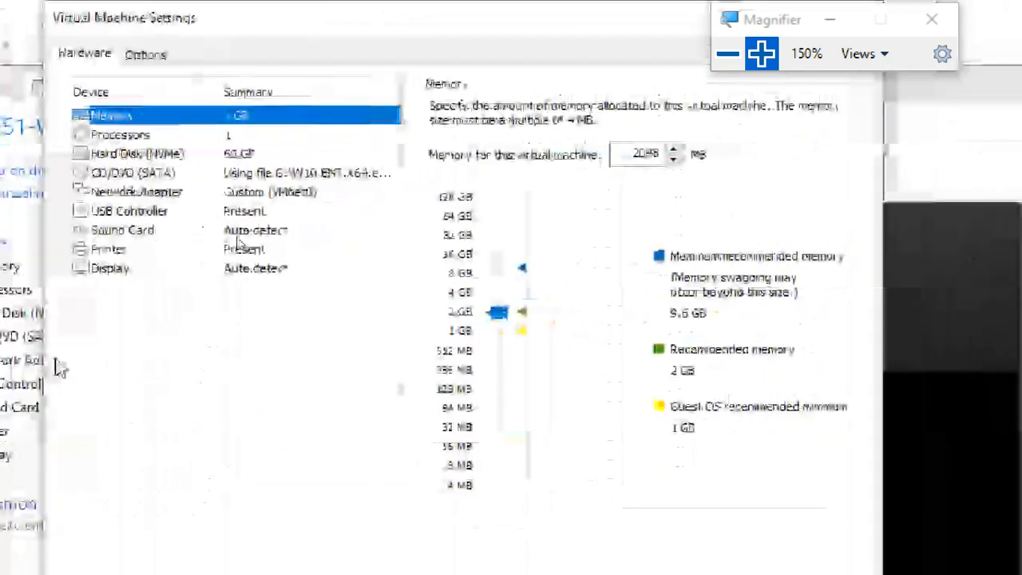
{"action": "left_click", "coordinate": [155, 137]}
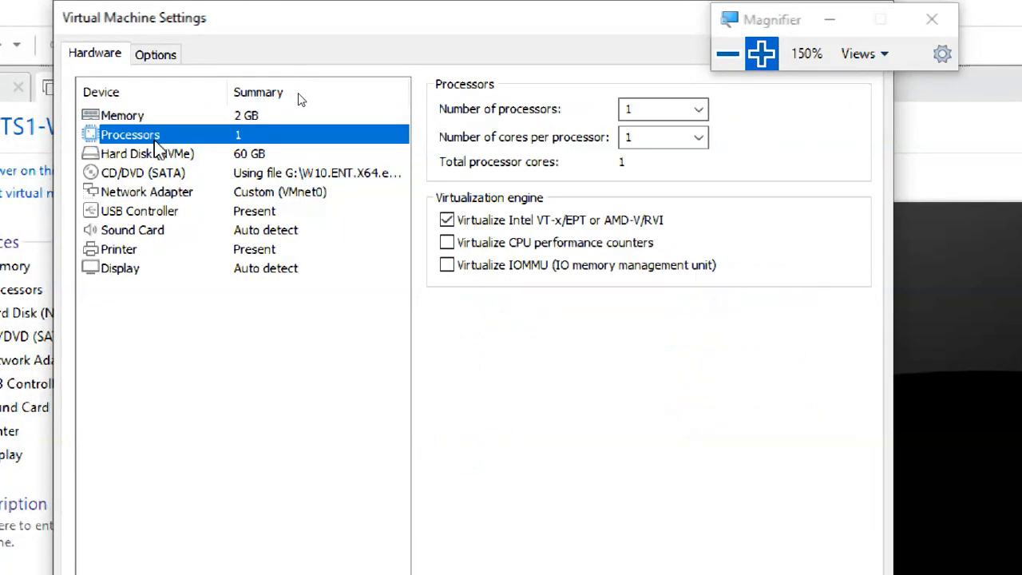
{"action": "left_click", "coordinate": [236, 156]}
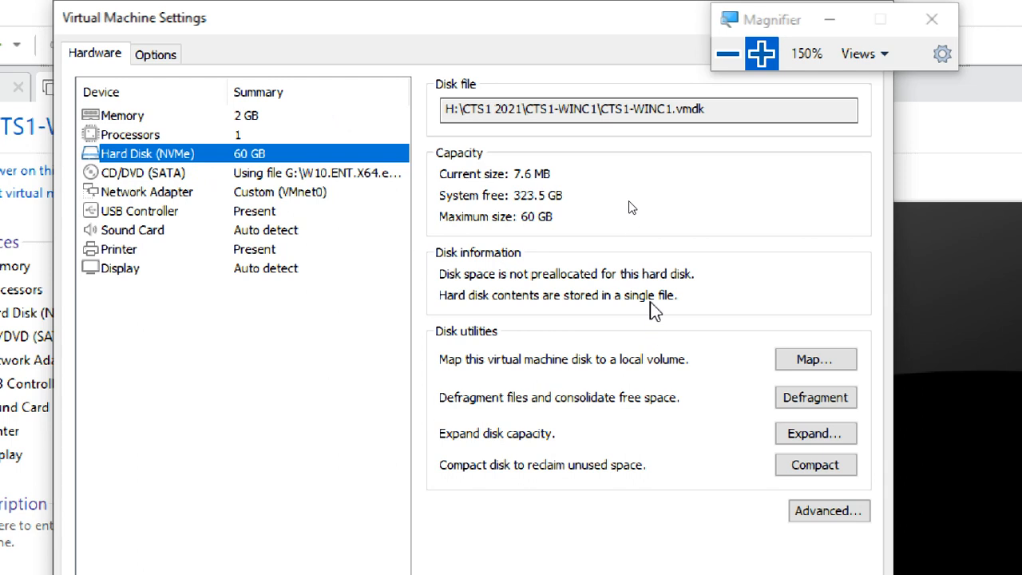
{"action": "left_click", "coordinate": [802, 511]}
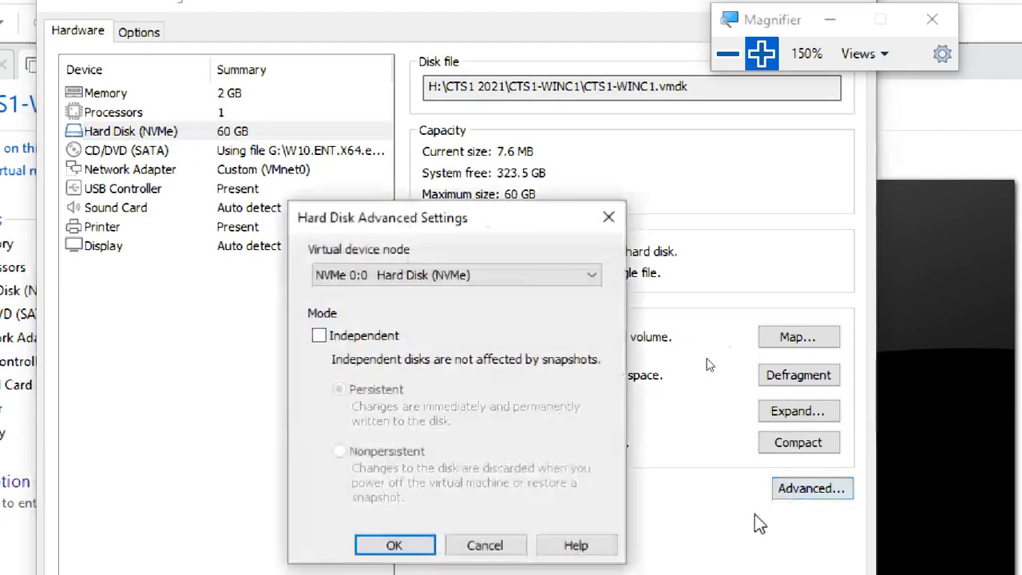
{"action": "left_click", "coordinate": [421, 279]}
{"action": "left_click", "coordinate": [421, 279]}
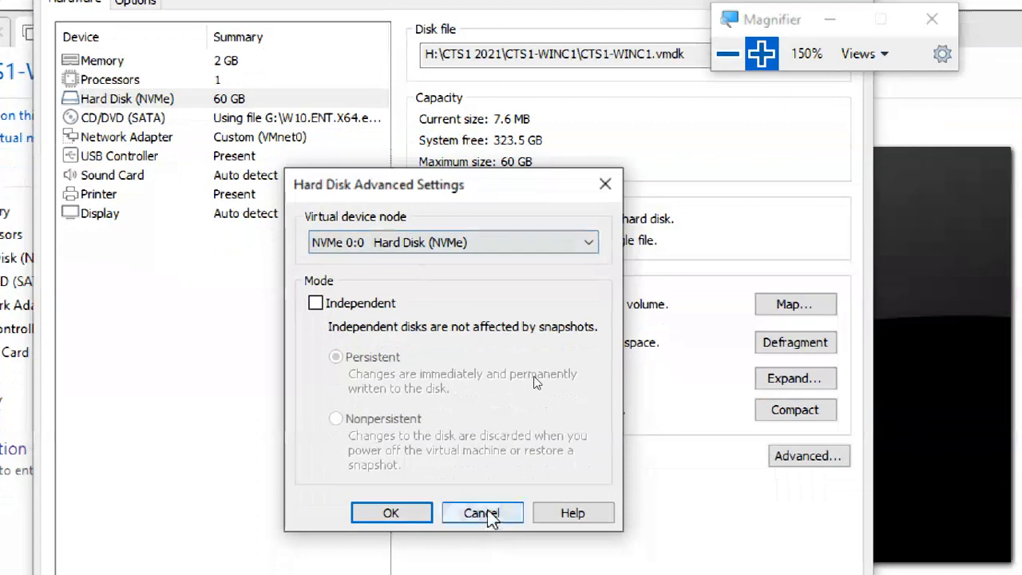
{"action": "left_click", "coordinate": [484, 545]}
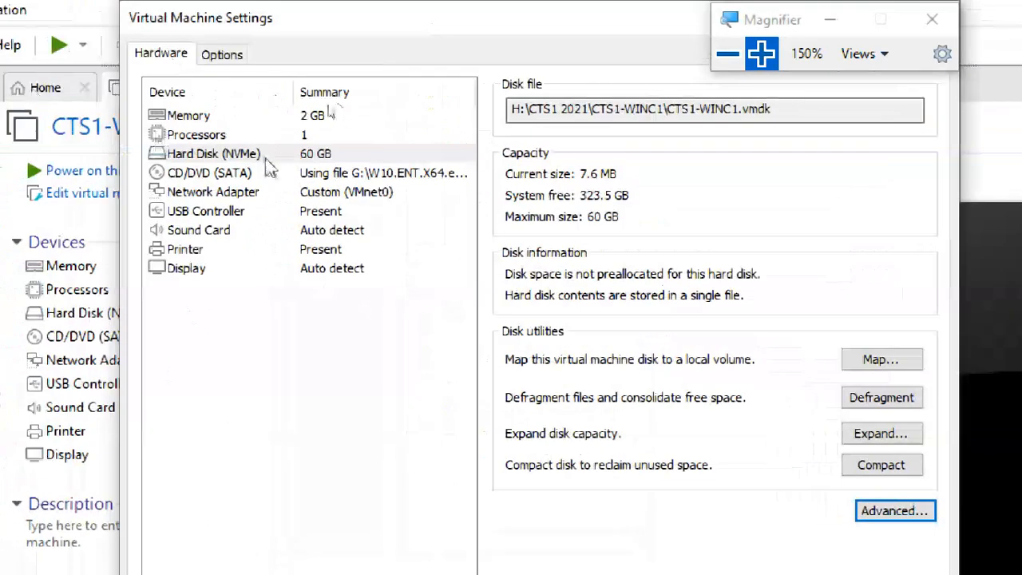
{"action": "left_click", "coordinate": [259, 171]}
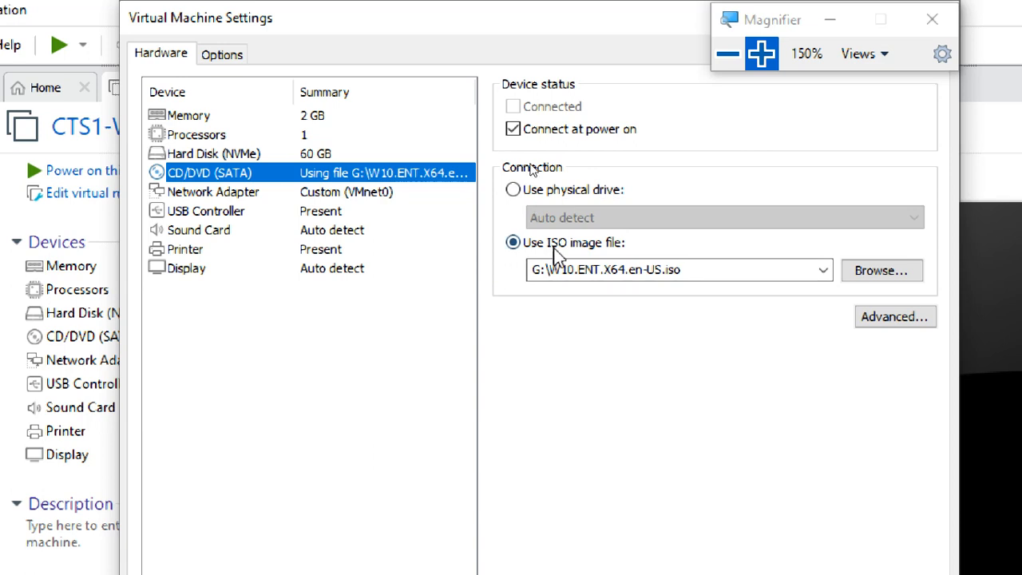
{"action": "left_click", "coordinate": [357, 192]}
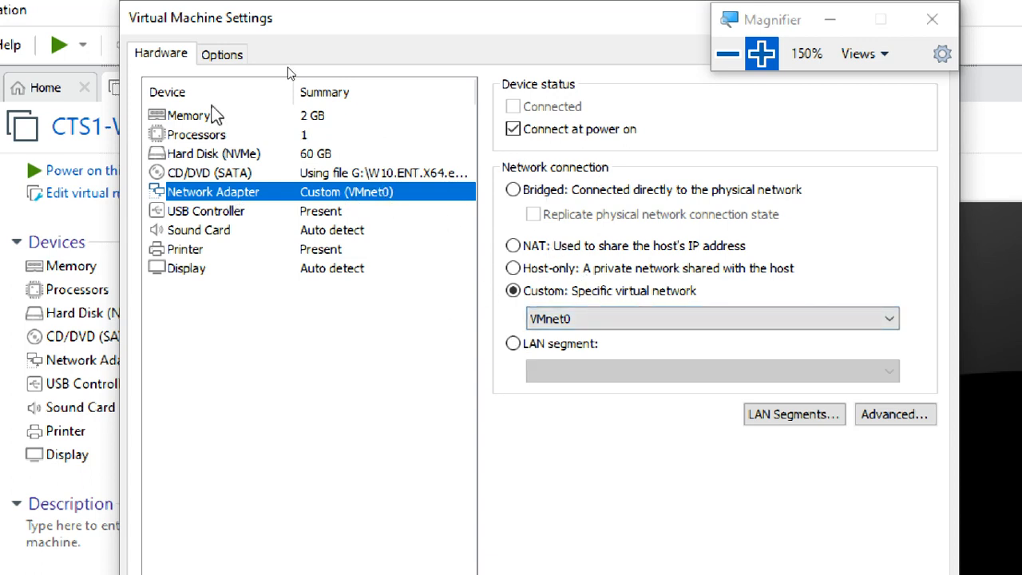
Step: Examine the virtual machine's general and VMware Tools options and its advanced options, including the UEFI firmware type
{"action": "left_click", "coordinate": [217, 58]}
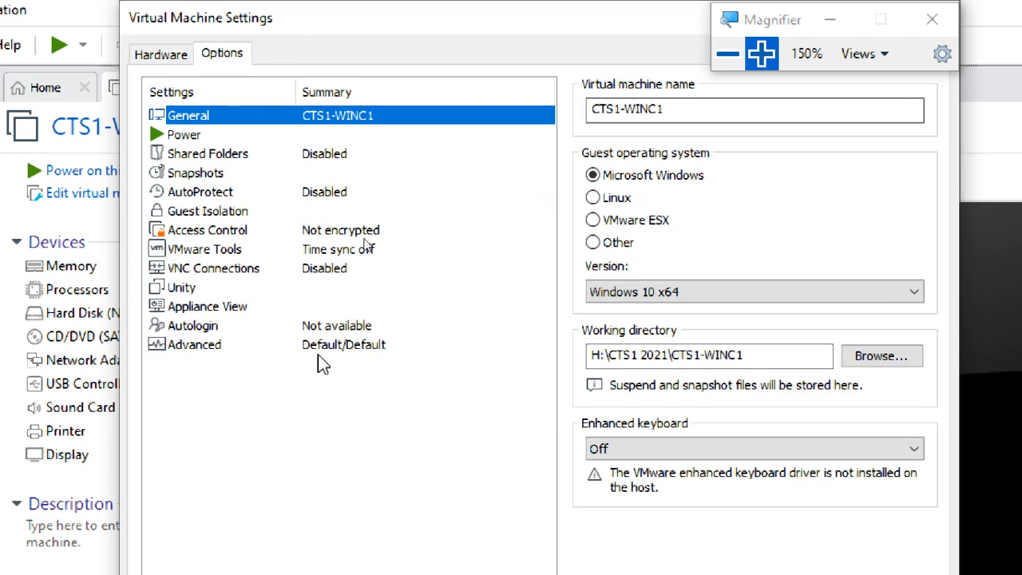
{"action": "left_click", "coordinate": [219, 53]}
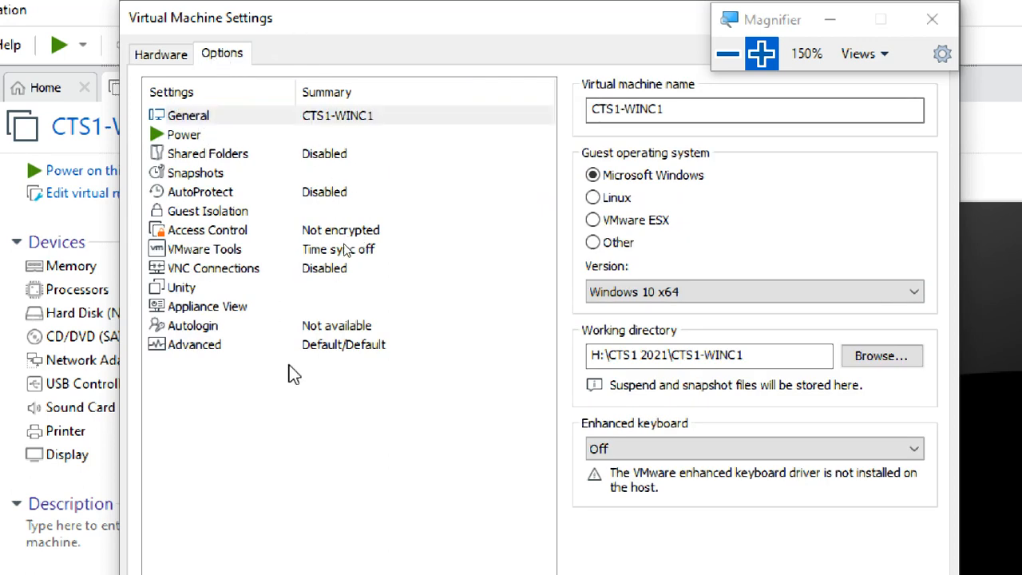
{"action": "left_click", "coordinate": [226, 344]}
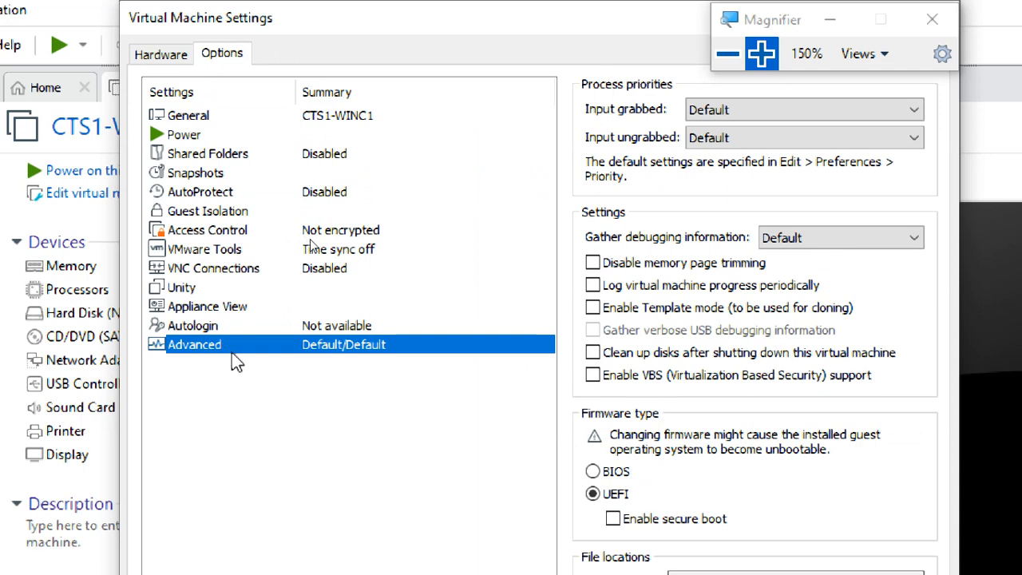
{"action": "left_click", "coordinate": [623, 499]}
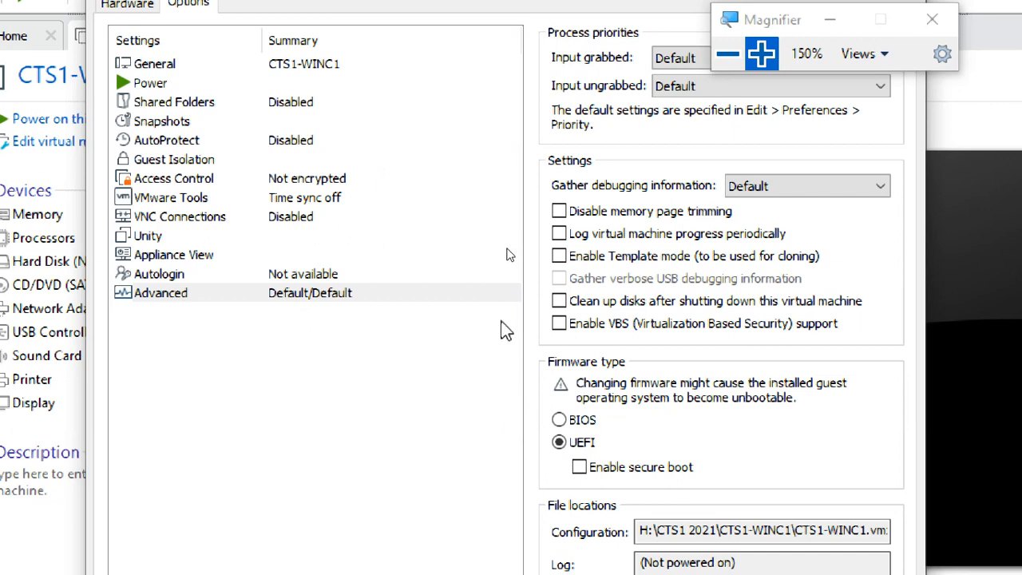
{"action": "left_click", "coordinate": [187, 200]}
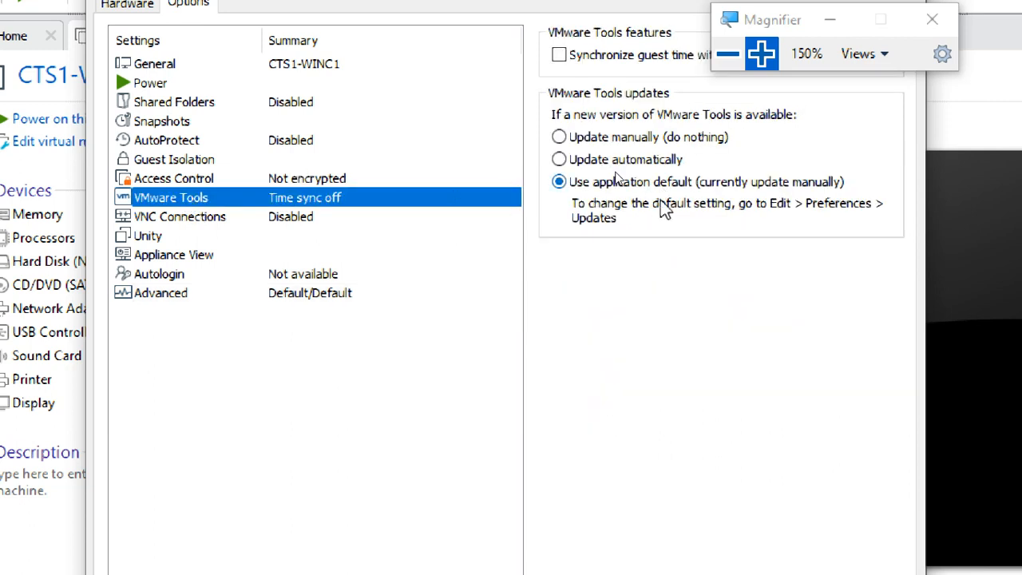
{"action": "left_click", "coordinate": [341, 294]}
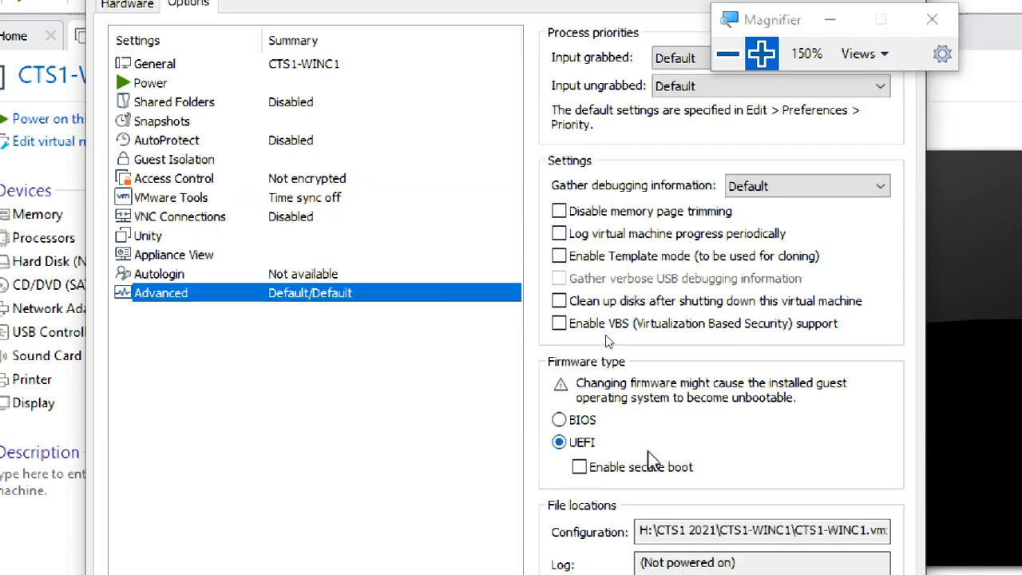
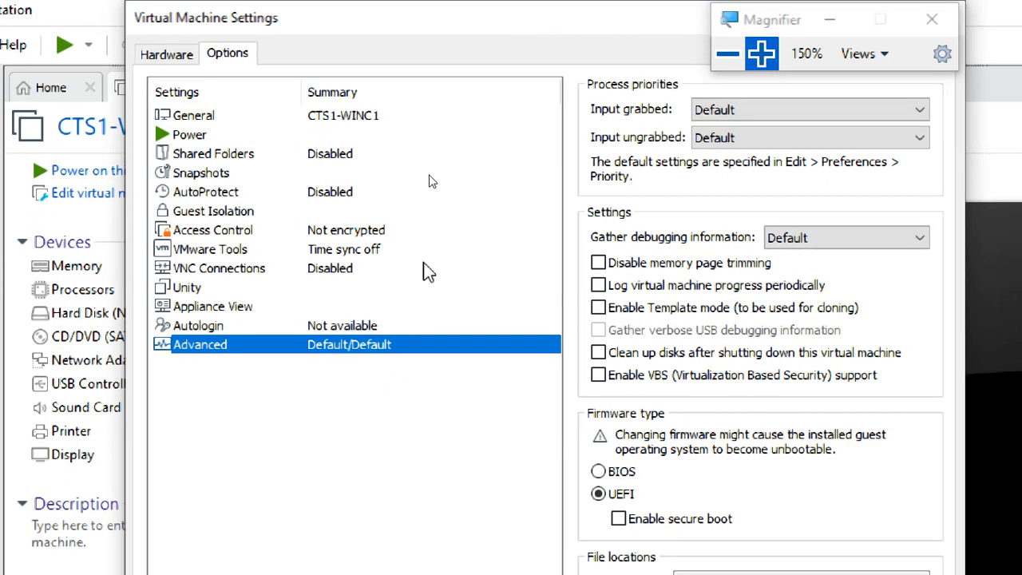
Step: Enable synchronizing guest time with the host in the VMware Tools options and save the virtual machine settings
{"action": "left_click", "coordinate": [372, 249]}
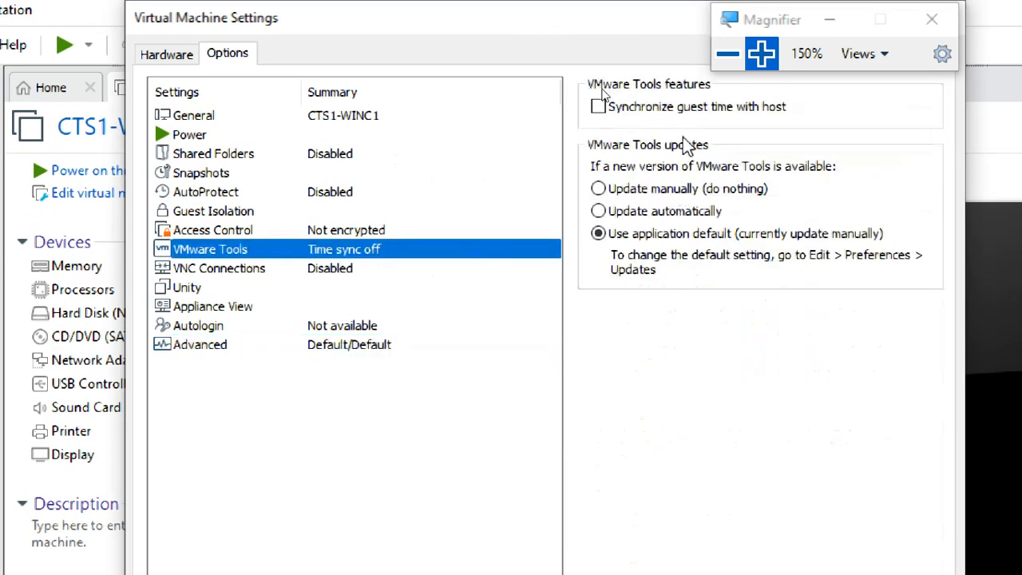
{"action": "left_click", "coordinate": [671, 113]}
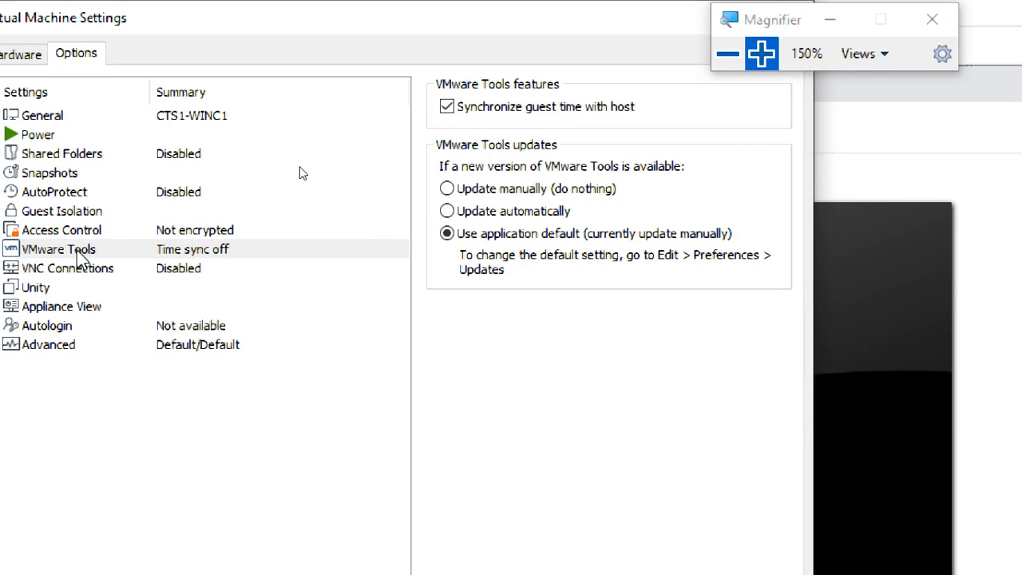
{"action": "left_click", "coordinate": [76, 252]}
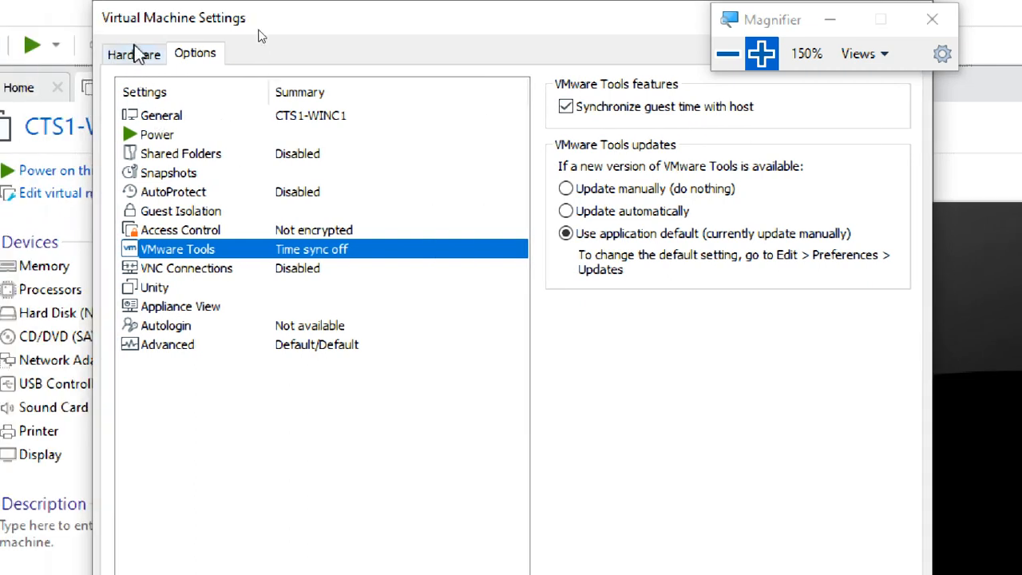
{"action": "left_click", "coordinate": [136, 53]}
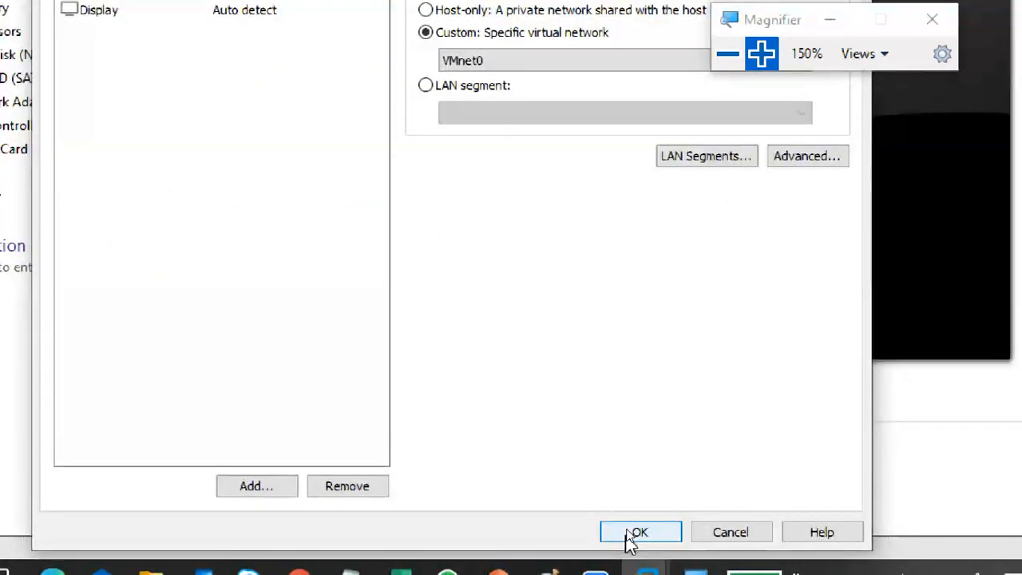
{"action": "left_click", "coordinate": [639, 533]}
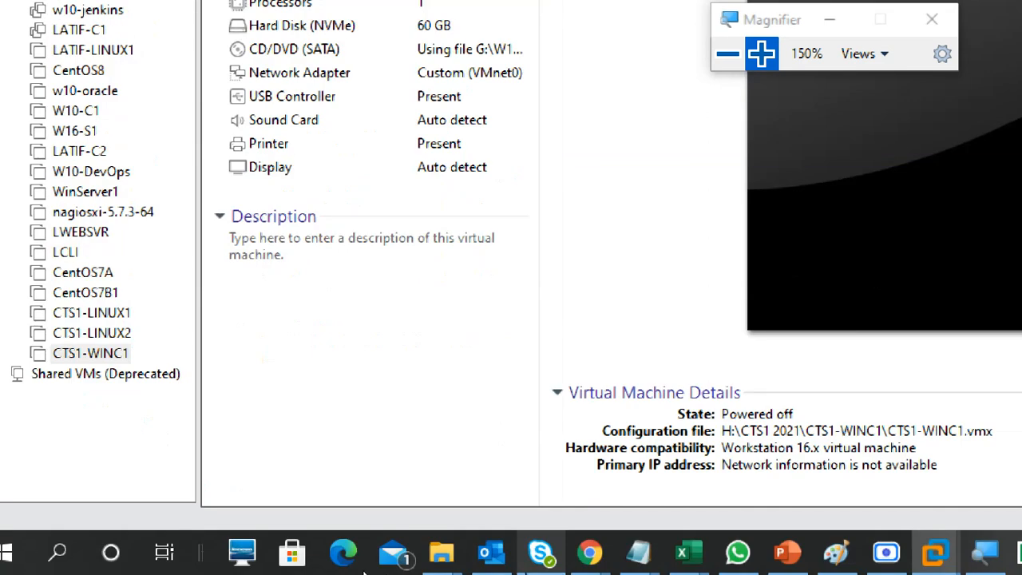
Step: Switch to VMEDIT.txt in Notepad and copy its three lines for hypervisor.cpuid.v0, mce.enable and vhu.enable
{"action": "mouse_move", "coordinate": [643, 555]}
{"action": "left_click", "coordinate": [851, 431]}
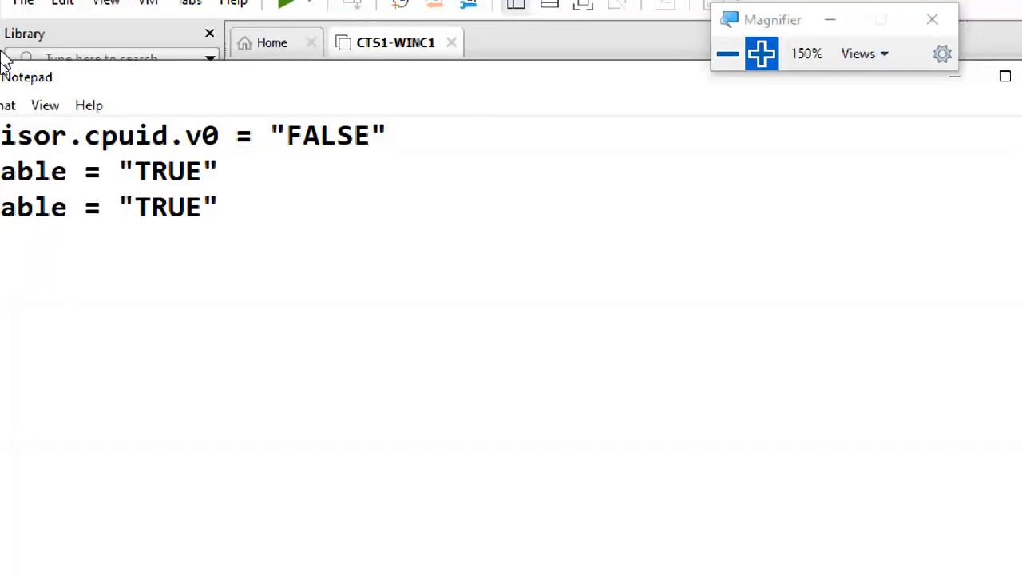
{"action": "left_click_drag", "start_coordinate": [51, 85], "coordinate": [186, 106]}
{"action": "left_click_drag", "start_coordinate": [490, 240], "coordinate": [89, 166]}
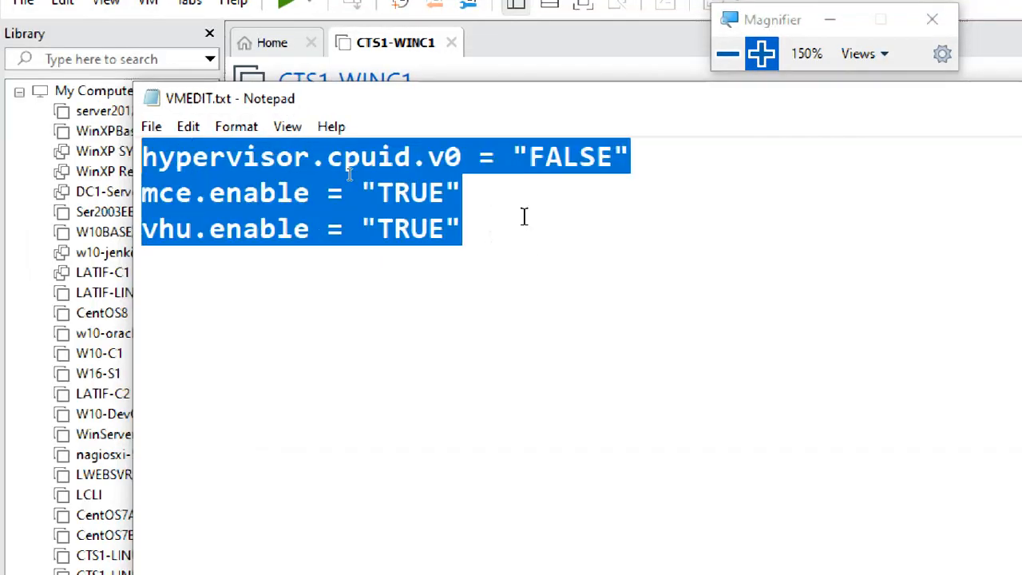
{"action": "left_click_drag", "start_coordinate": [511, 239], "coordinate": [78, 157]}
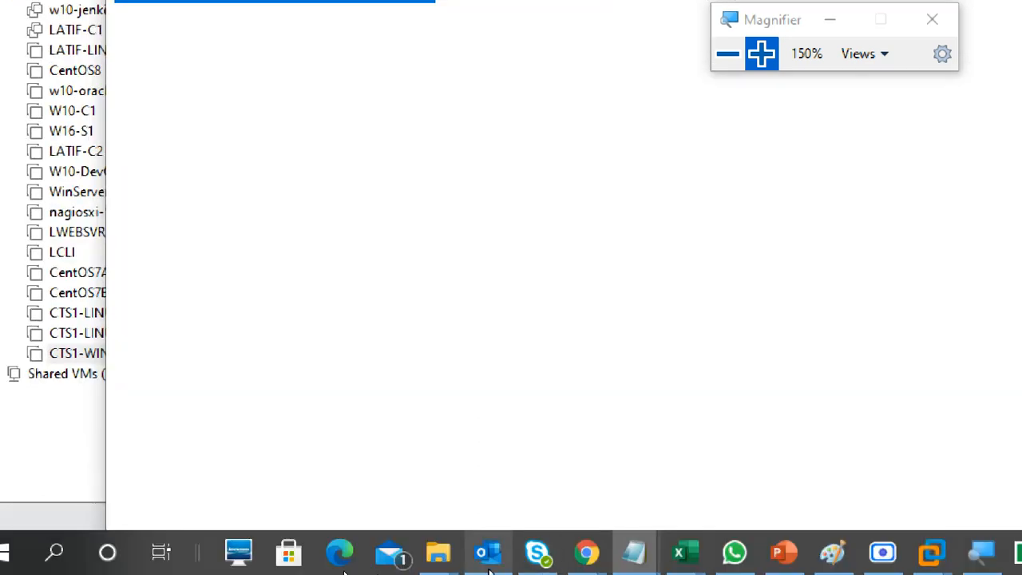
Step: In File Explorer, open the CTS1-WINC1 folder under CTS1 2021 on VM DRIVE (H:) and check that file name extensions are shown
{"action": "mouse_move", "coordinate": [438, 551]}
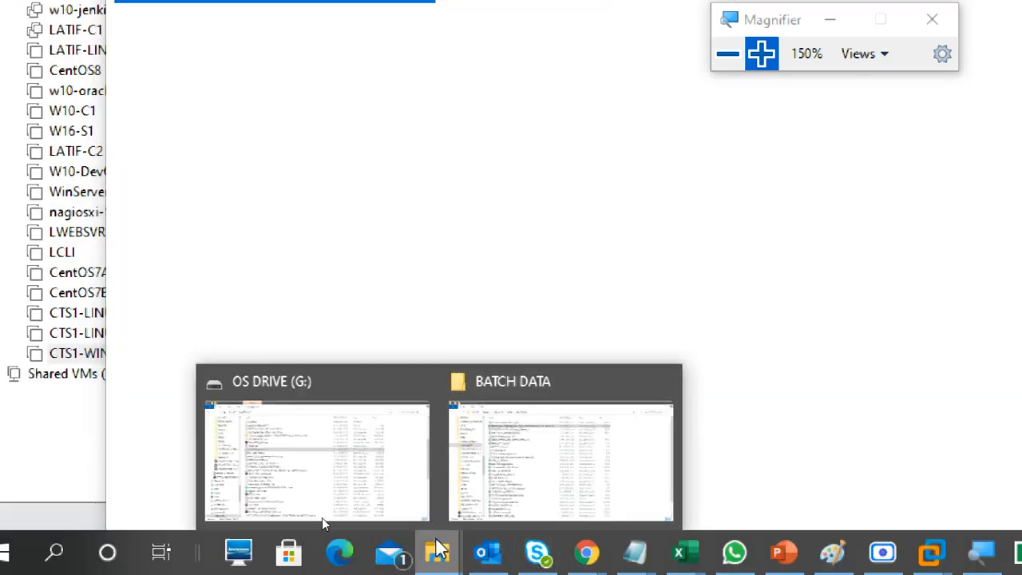
{"action": "left_click", "coordinate": [543, 461]}
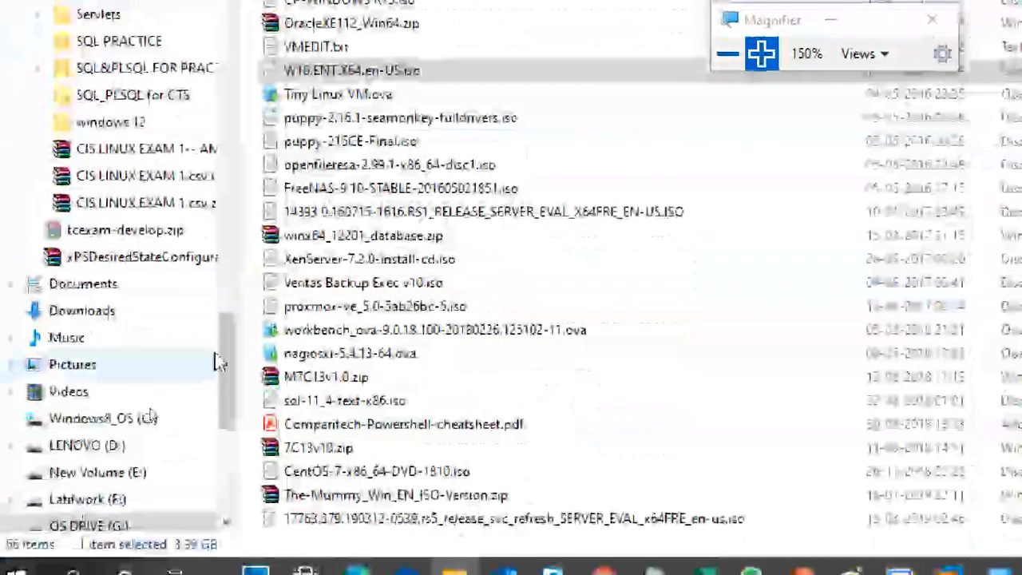
{"action": "left_click_drag", "start_coordinate": [229, 364], "coordinate": [224, 423]}
{"action": "left_click", "coordinate": [90, 230]}
{"action": "double_click", "coordinate": [339, 103]}
{"action": "left_click", "coordinate": [360, 117]}
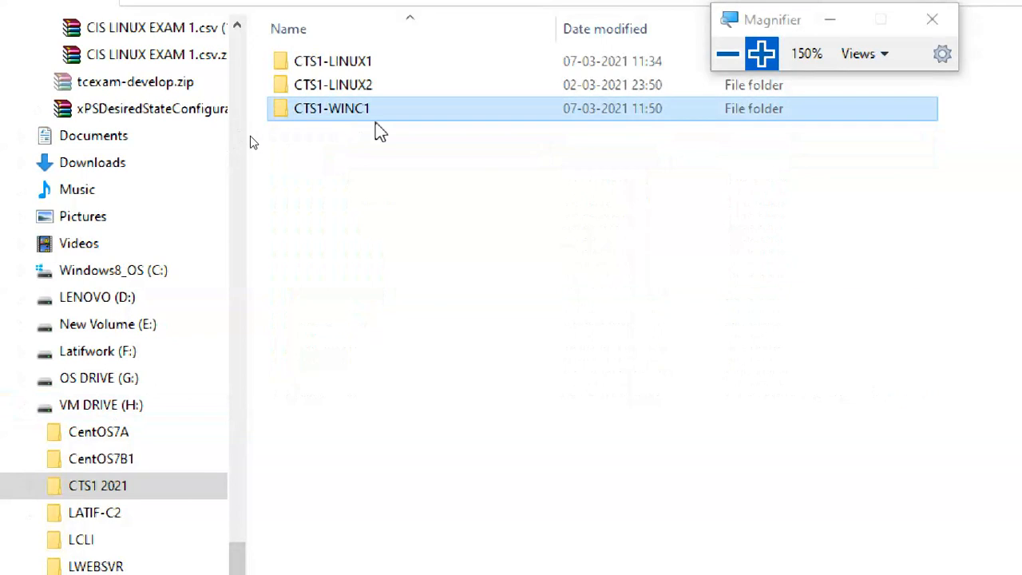
{"action": "double_click", "coordinate": [370, 113]}
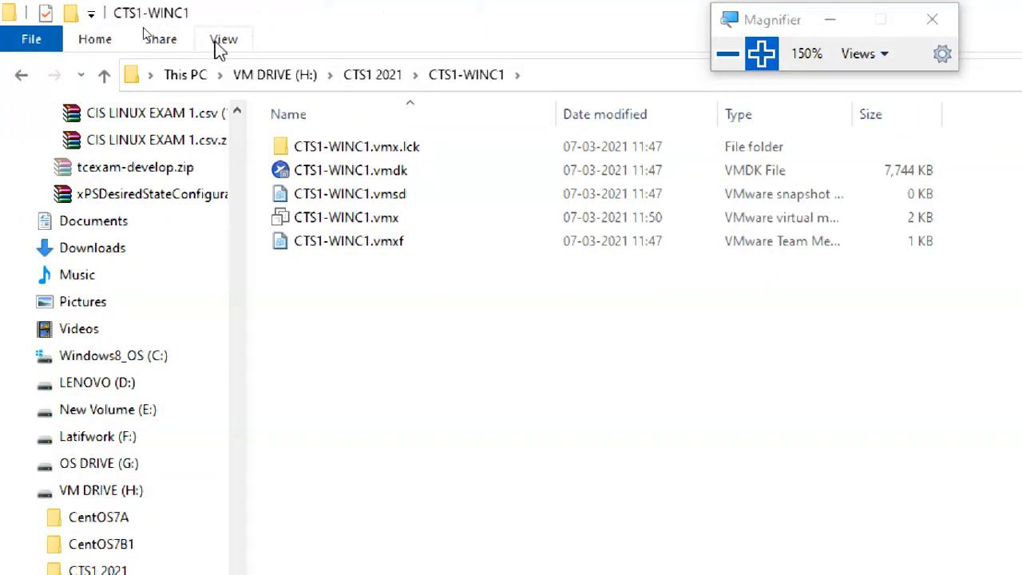
{"action": "left_click", "coordinate": [221, 41]}
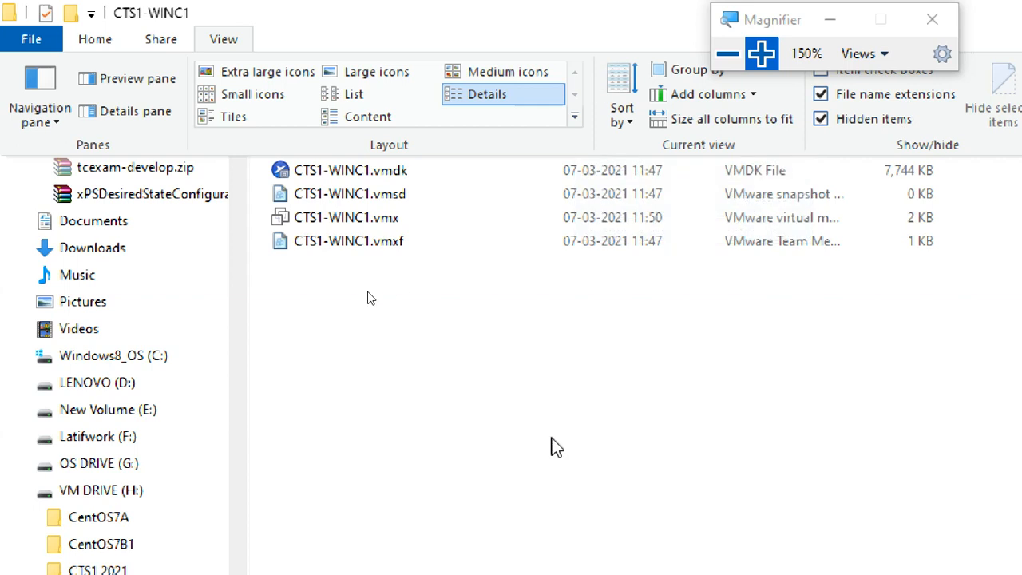
Step: Open the configuration file CTS1-WINC1.vmx in Notepad
{"action": "left_click", "coordinate": [382, 222]}
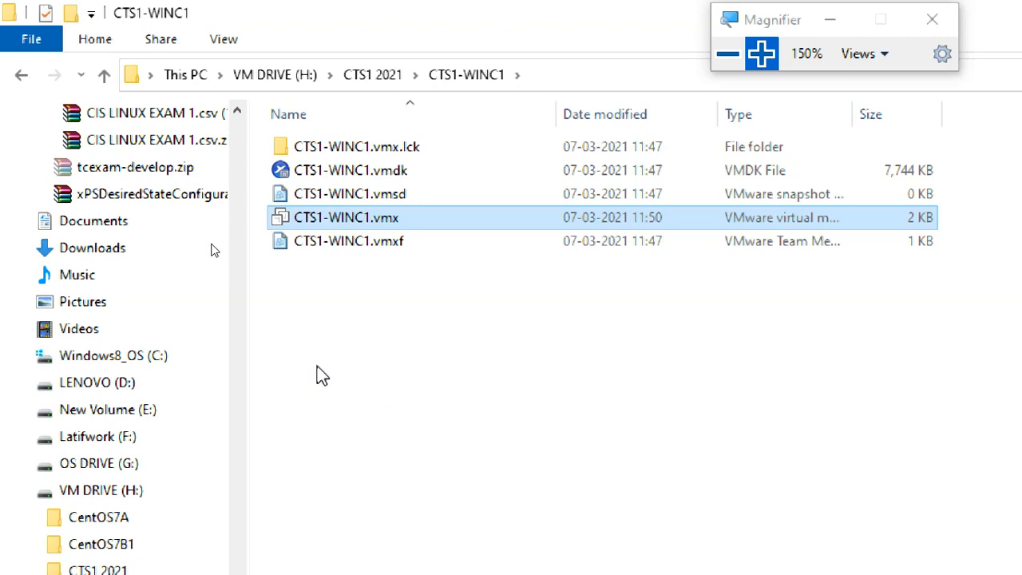
{"action": "double_click", "coordinate": [313, 217]}
{"action": "right_click", "coordinate": [314, 218]}
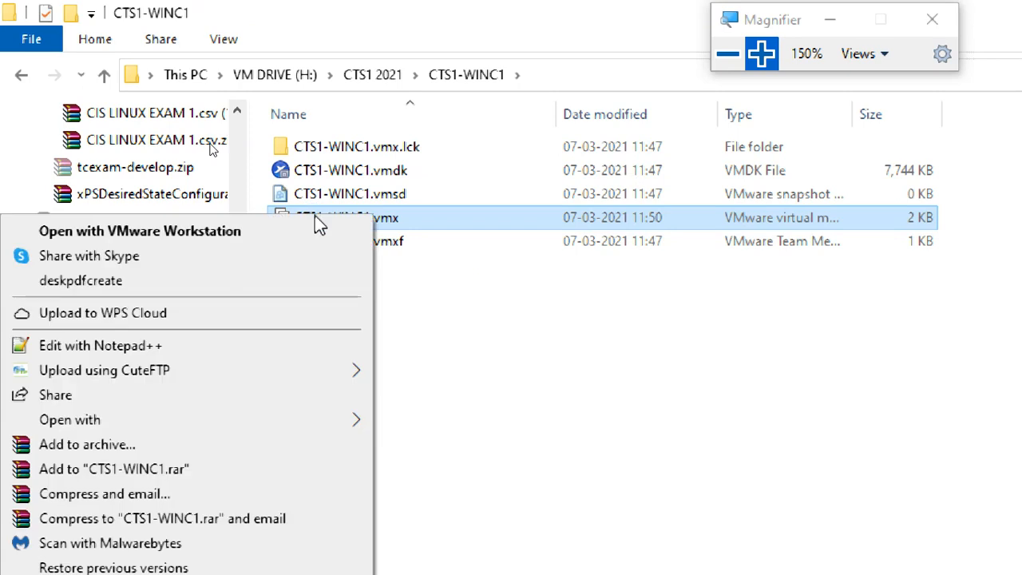
{"action": "mouse_move", "coordinate": [326, 434]}
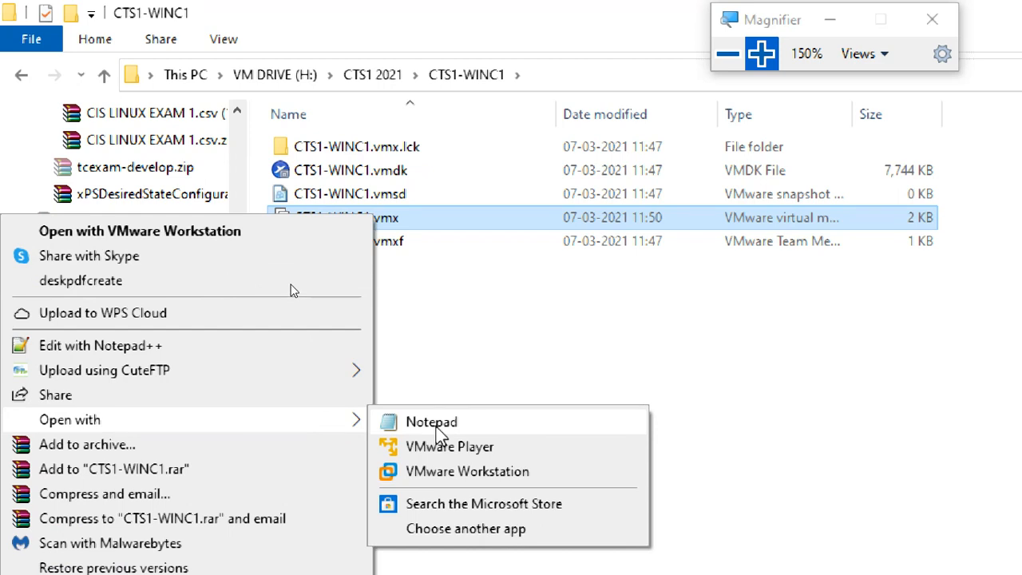
{"action": "left_click", "coordinate": [432, 423]}
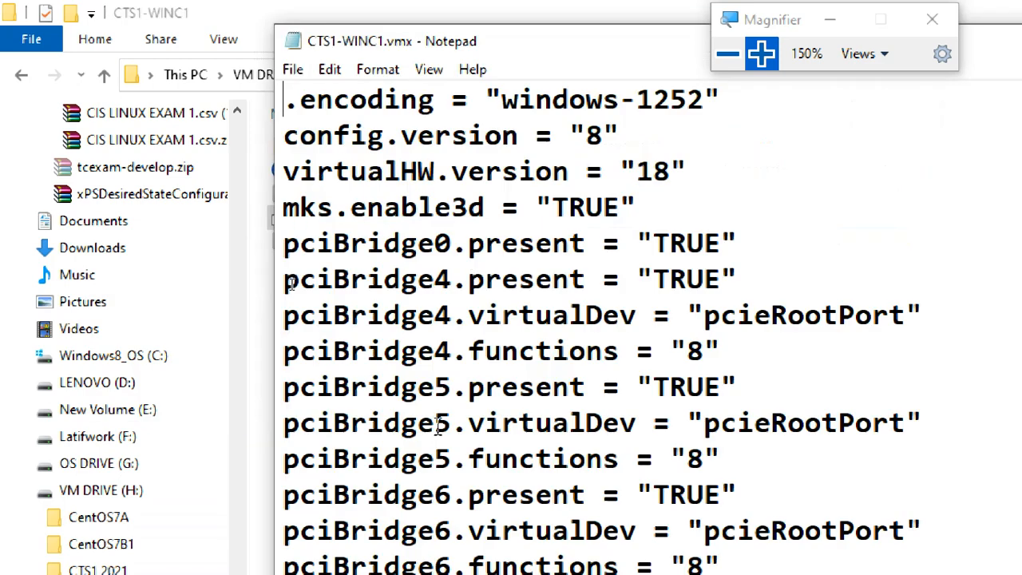
Step: Append the lines hypervisor.cpuid.v0 = "FALSE", mce.enable = "TRUE" and vhu.enable = "TRUE" at the end of the file
{"action": "scroll", "coordinate": [542, 336], "scroll_direction": "down", "scroll_amount": 4}
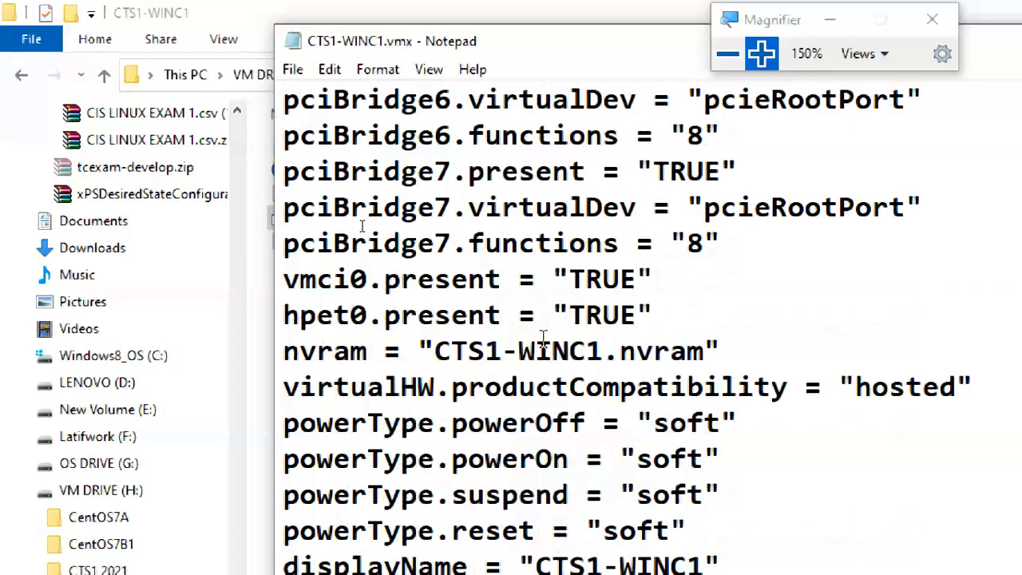
{"action": "scroll", "coordinate": [543, 339], "scroll_direction": "down", "scroll_amount": 3}
{"action": "scroll", "coordinate": [548, 339], "scroll_direction": "down", "scroll_amount": 5}
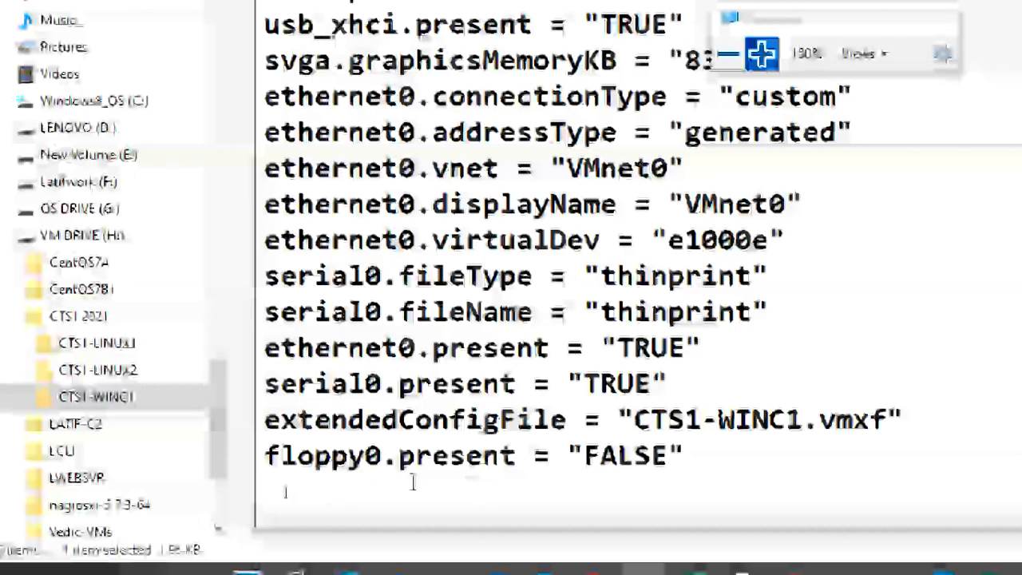
{"action": "left_click", "coordinate": [352, 499]}
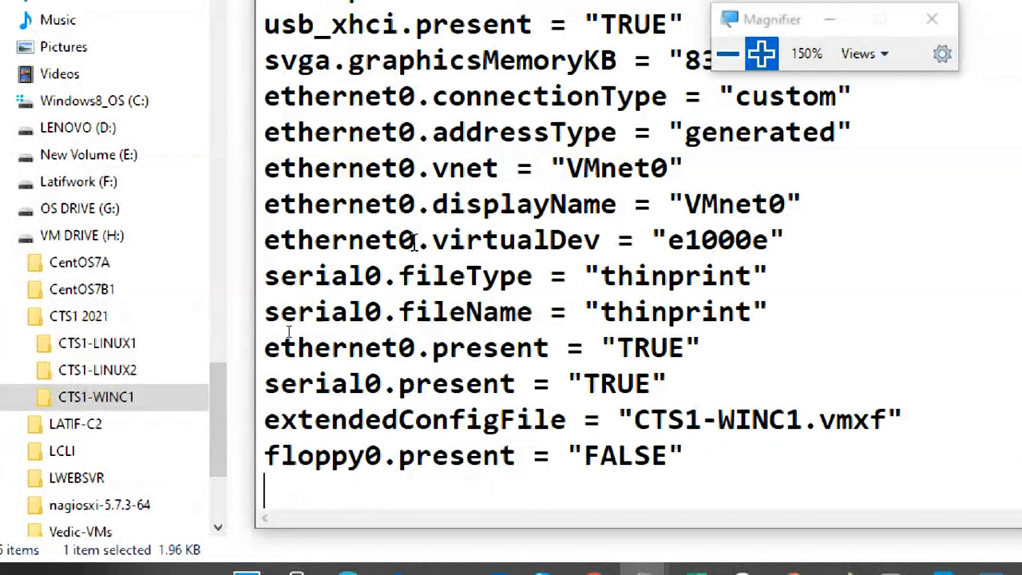
{"action": "mouse_move", "coordinate": [263, 456]}
{"action": "left_mouse_down"}
{"action": "mouse_move", "coordinate": [340, 467]}
{"action": "mouse_move", "coordinate": [714, 455]}
{"action": "mouse_move", "coordinate": [266, 428]}
{"action": "mouse_move", "coordinate": [257, 451]}
{"action": "left_mouse_up"}
{"action": "left_click", "coordinate": [391, 487]}
{"action": "left_click", "coordinate": [676, 455]}
{"action": "left_click", "coordinate": [367, 484]}
{"action": "key", "text": "ctrl+v"}
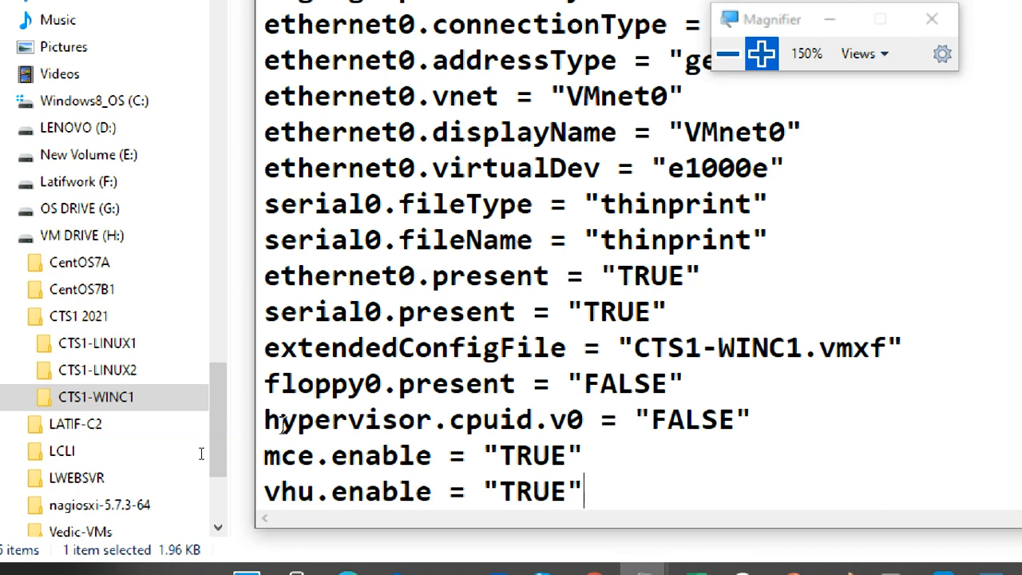
Step: Check the three added lines and save CTS1-WINC1.vmx
{"action": "left_click_drag", "start_coordinate": [265, 419], "coordinate": [752, 419]}
{"action": "left_click", "coordinate": [334, 419]}
{"action": "left_click", "coordinate": [618, 481]}
{"action": "left_click_drag", "start_coordinate": [618, 482], "coordinate": [256, 417]}
{"action": "left_click", "coordinate": [601, 488]}
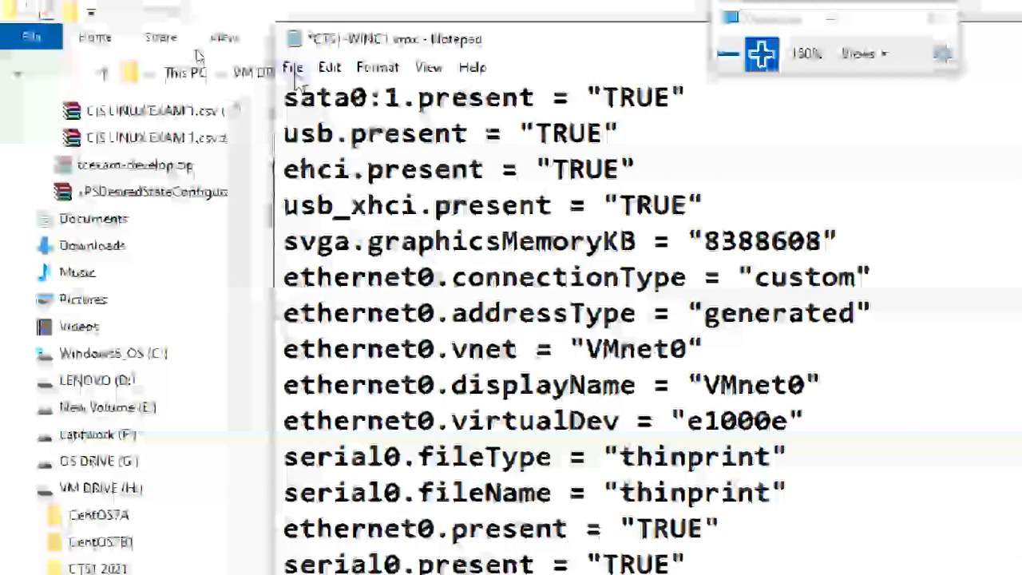
{"action": "left_click", "coordinate": [293, 68]}
{"action": "left_click", "coordinate": [312, 165]}
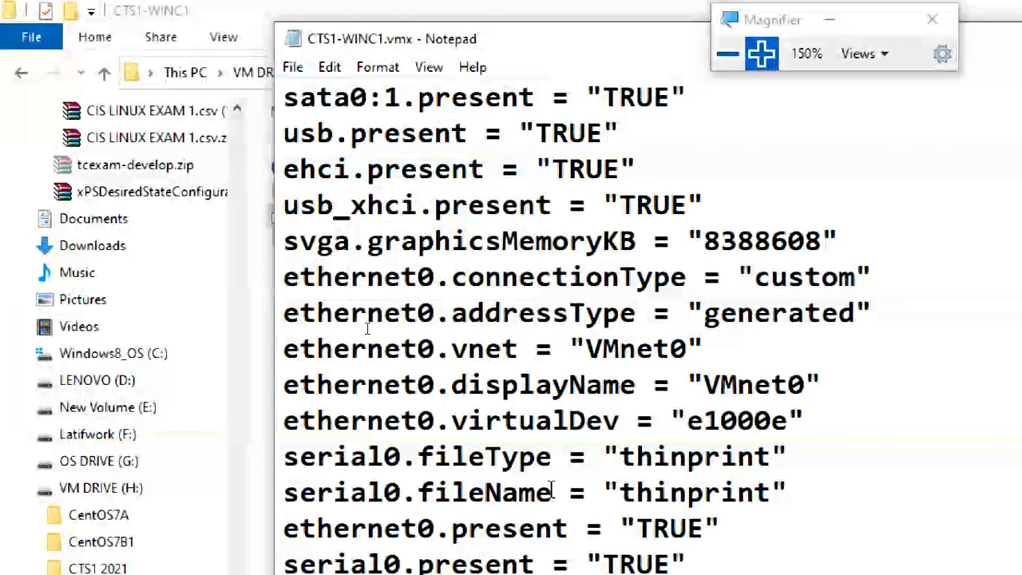
Step: Close the .vmx file, go back up to VM DRIVE (H:) and clear the File Explorer window away
{"action": "left_click_drag", "start_coordinate": [581, 34], "coordinate": [63, 196]}
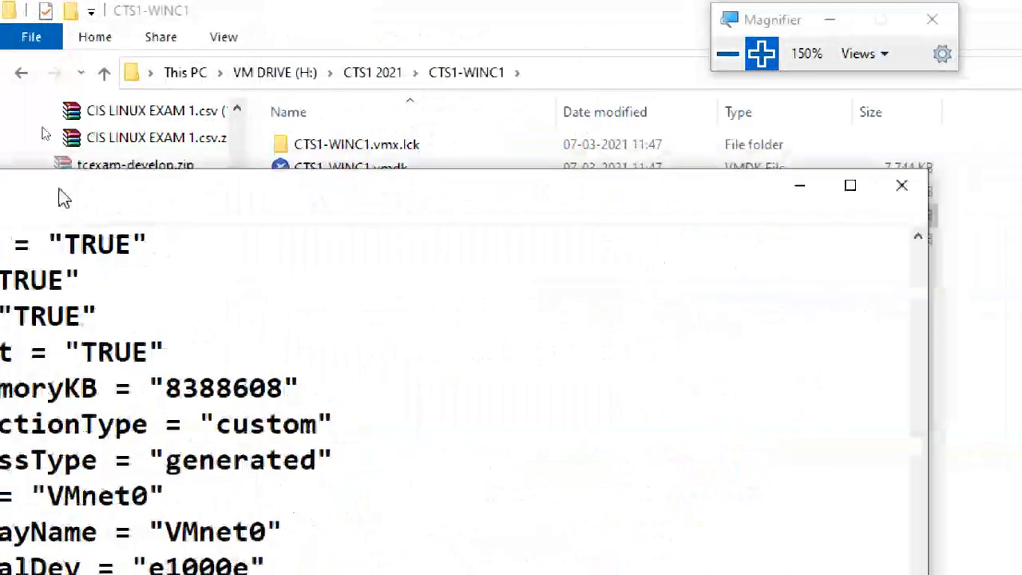
{"action": "left_click", "coordinate": [916, 192]}
{"action": "left_click", "coordinate": [479, 376]}
{"action": "left_click", "coordinate": [369, 74]}
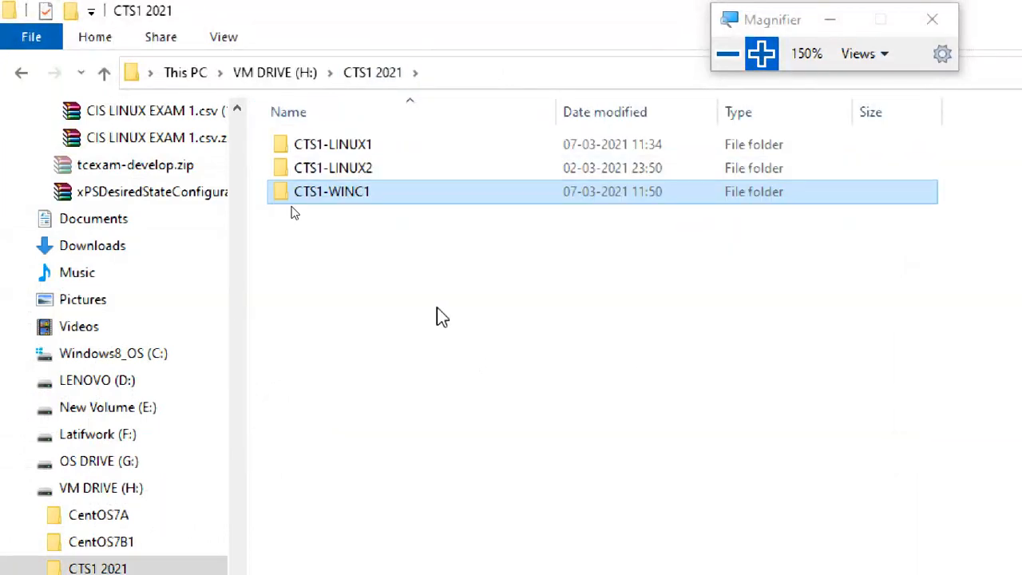
{"action": "left_click", "coordinate": [284, 73]}
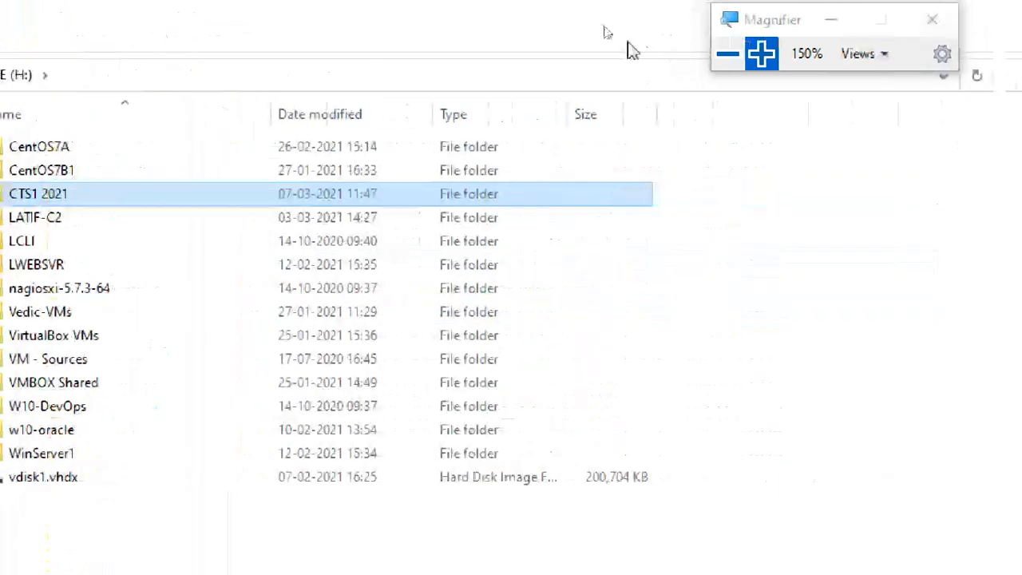
{"action": "left_click_drag", "start_coordinate": [605, 23], "coordinate": [216, 257]}
{"action": "left_click", "coordinate": [268, 234]}
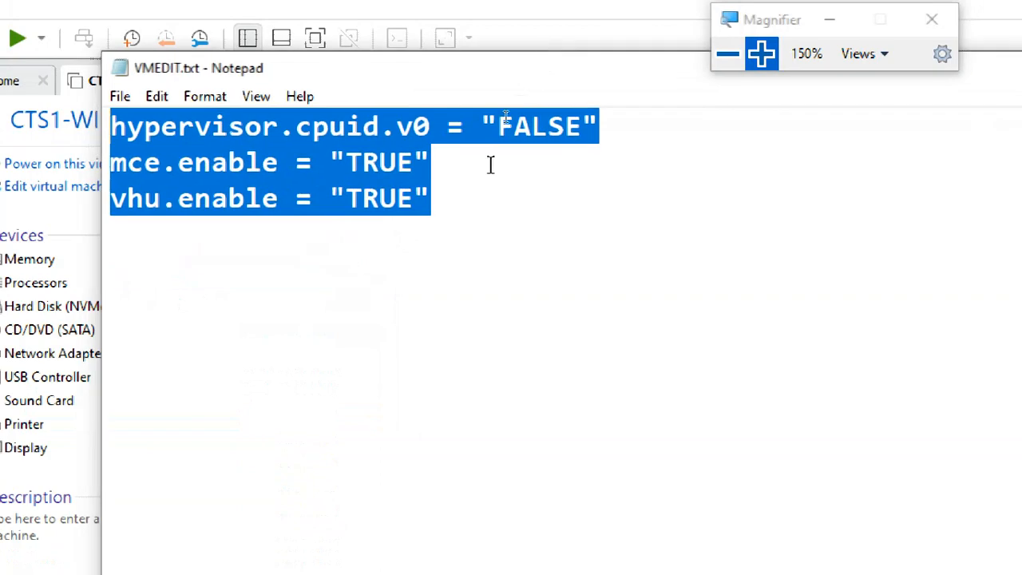
Step: Copy the three VMEDIT.txt lines, send them to the WhatsApp group CIS_P2021_JAN_B1 and minimize WhatsApp
{"action": "left_click_drag", "start_coordinate": [477, 196], "coordinate": [104, 132]}
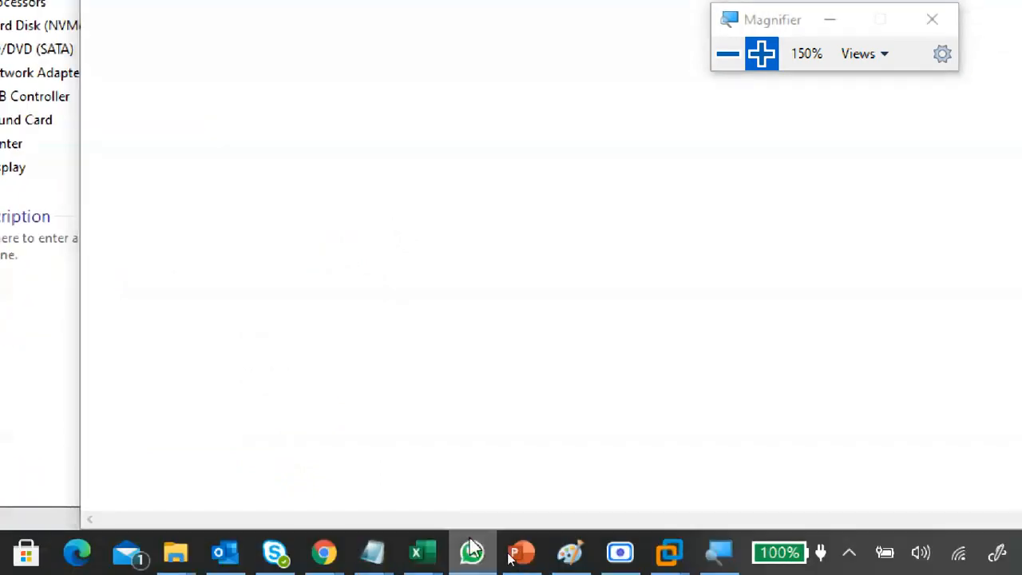
{"action": "left_click", "coordinate": [476, 556]}
{"action": "key", "text": "ctrl+v"}
{"action": "key", "text": "Return"}
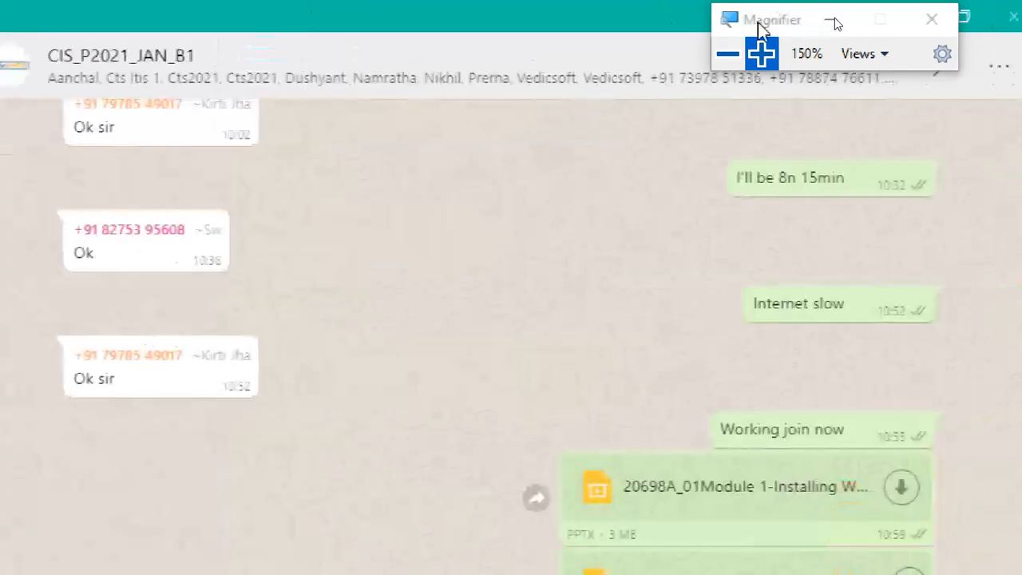
{"action": "left_click_drag", "start_coordinate": [757, 22], "coordinate": [920, 121]}
{"action": "left_click", "coordinate": [906, 12]}
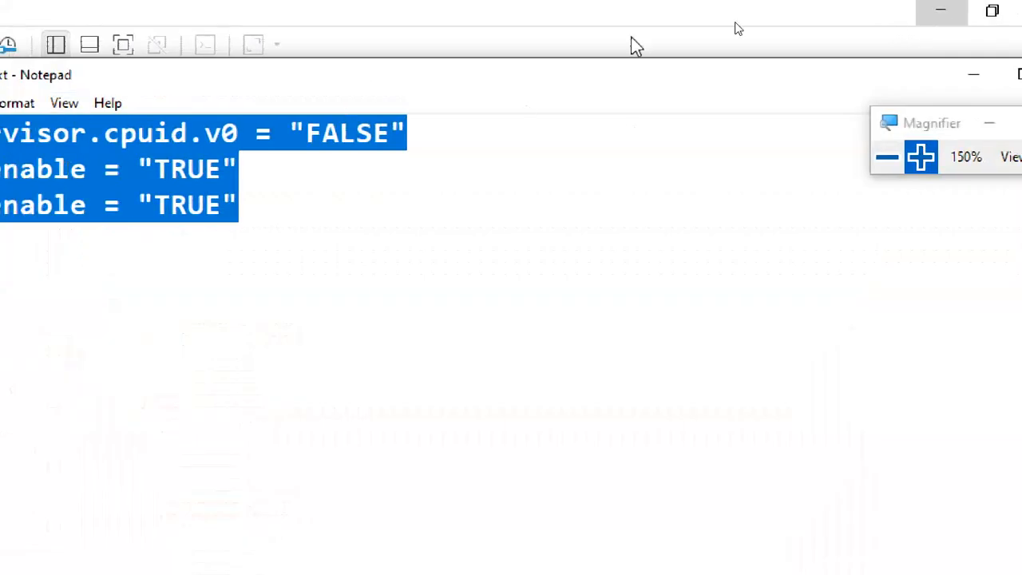
Step: Put the VMEDIT.txt window away to return to VMware Workstation and reduce the Magnifier zoom to 125%
{"action": "left_click_drag", "start_coordinate": [690, 78], "coordinate": [370, 110]}
{"action": "left_click", "coordinate": [723, 100]}
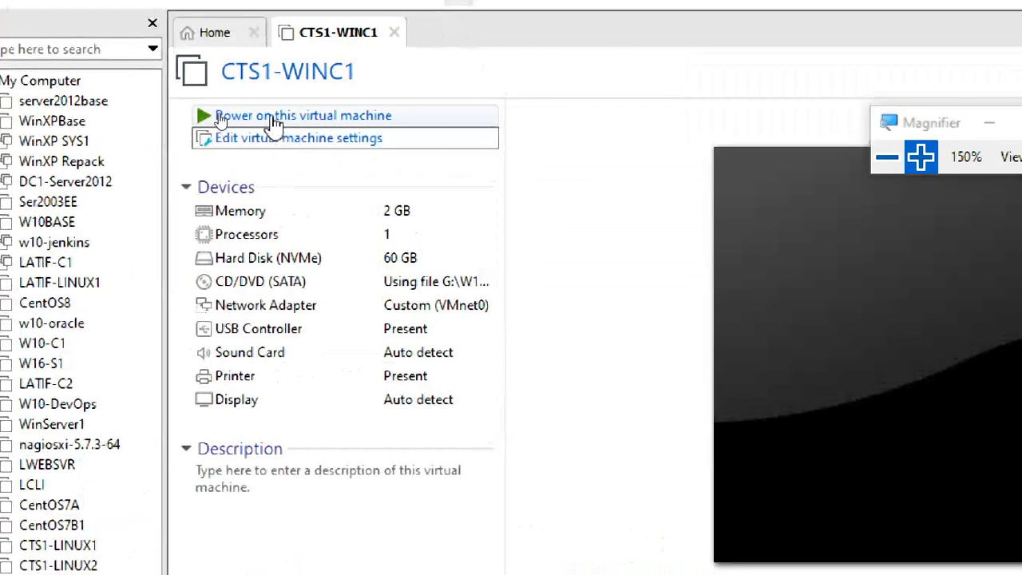
{"action": "left_click", "coordinate": [886, 157]}
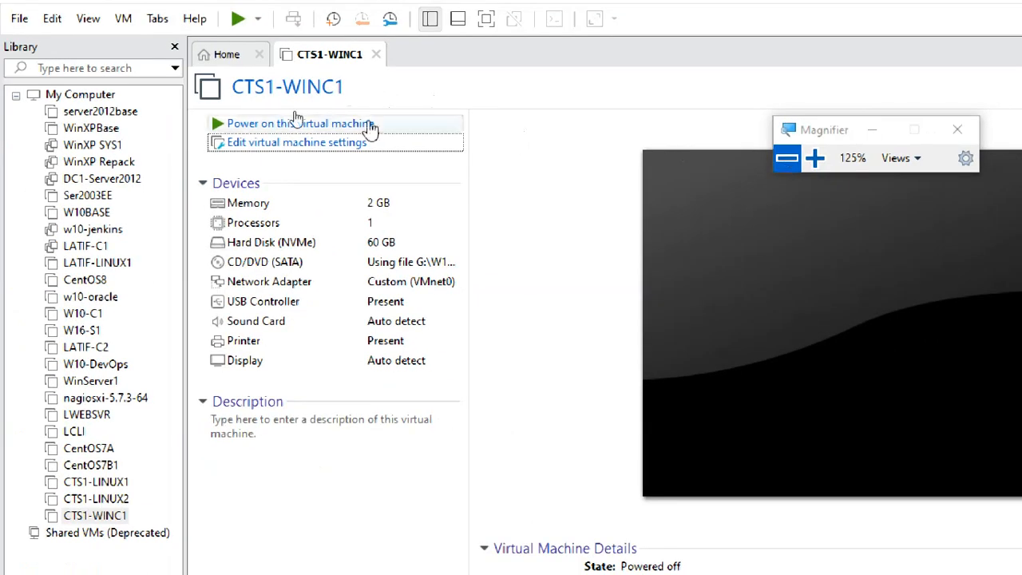
Step: Switch VMware Workstation to full screen without the library and power on the CTS1-WINC1 virtual machine
{"action": "left_click", "coordinate": [486, 22]}
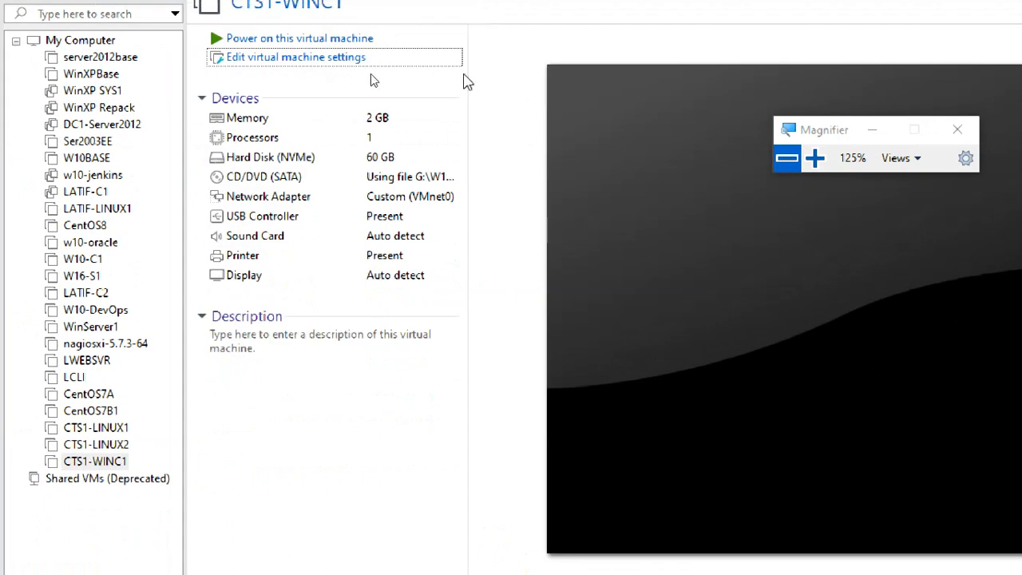
{"action": "left_click", "coordinate": [174, 8]}
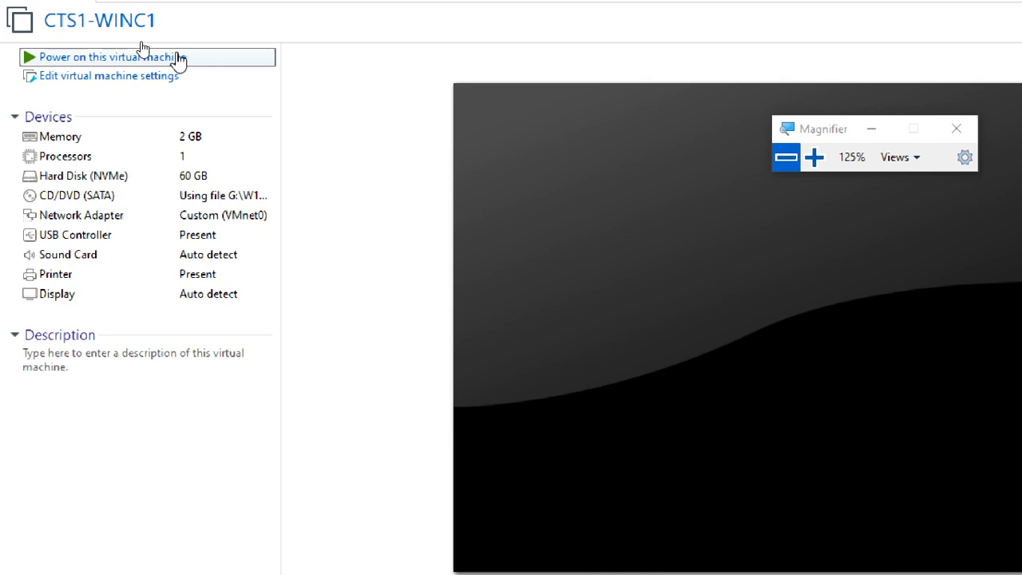
{"action": "left_click", "coordinate": [219, 67]}
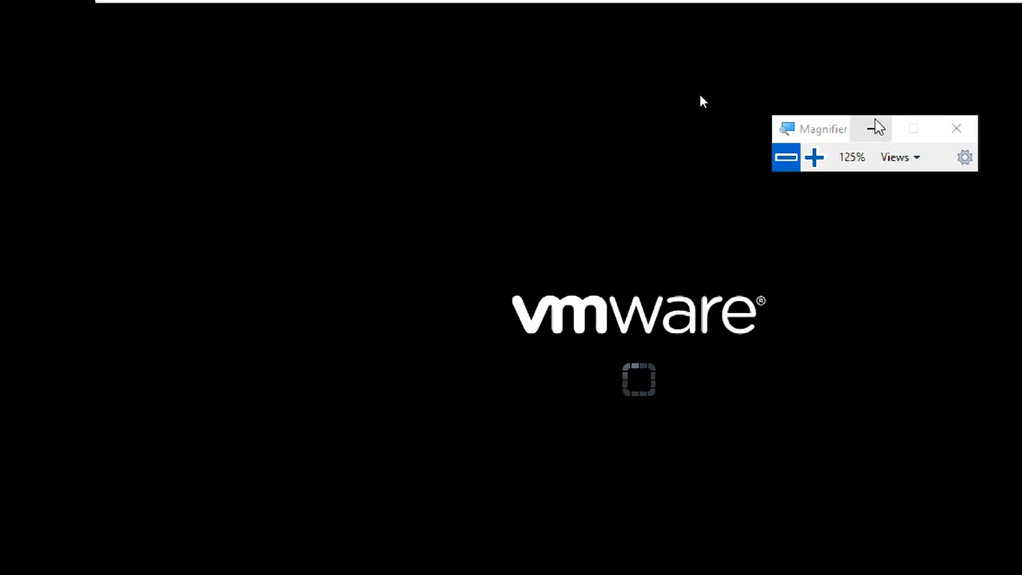
Step: Move the Magnifier window off the boot logo, direct input to the CTS1-WINC1 virtual machine and boot it from the CD or DVD
{"action": "left_click_drag", "start_coordinate": [826, 129], "coordinate": [958, 136]}
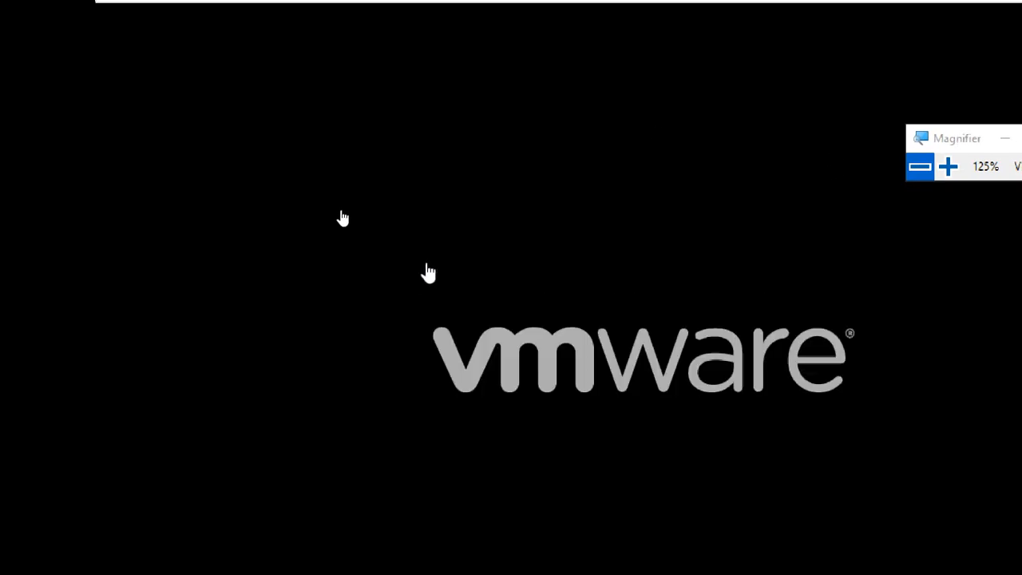
{"action": "left_click", "coordinate": [494, 243]}
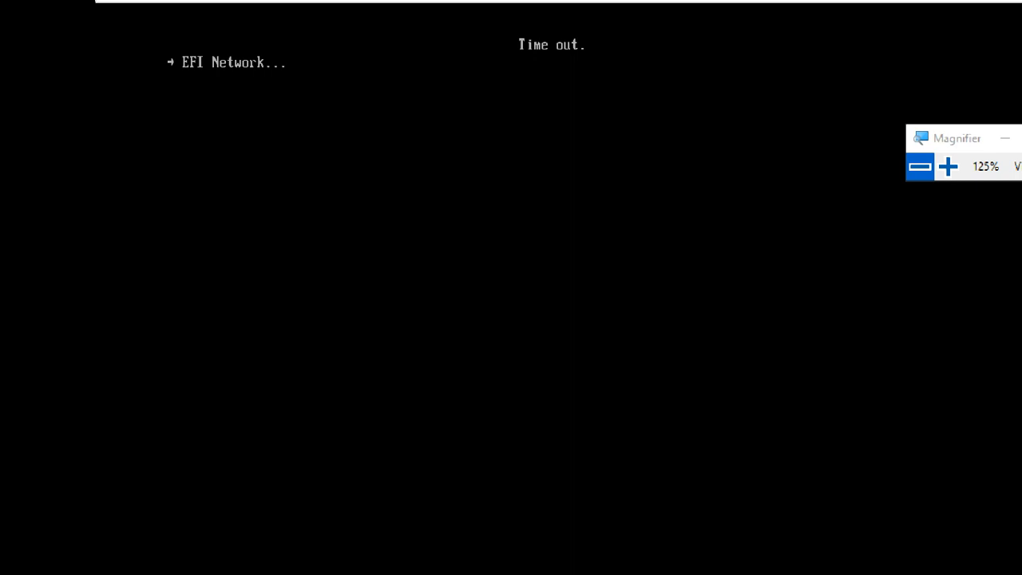
{"action": "key", "text": "ctrl+alt"}
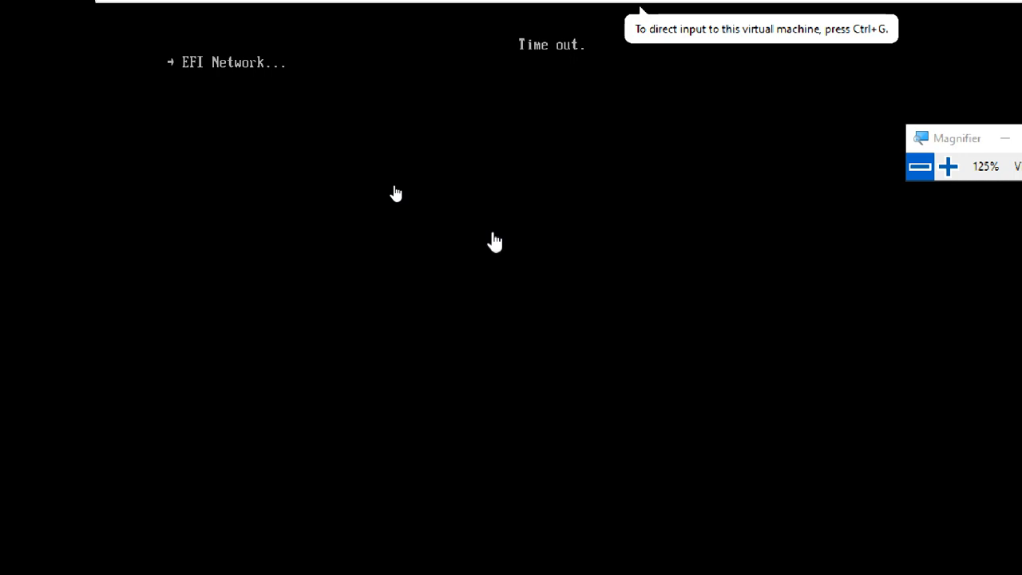
{"action": "left_click", "coordinate": [494, 242]}
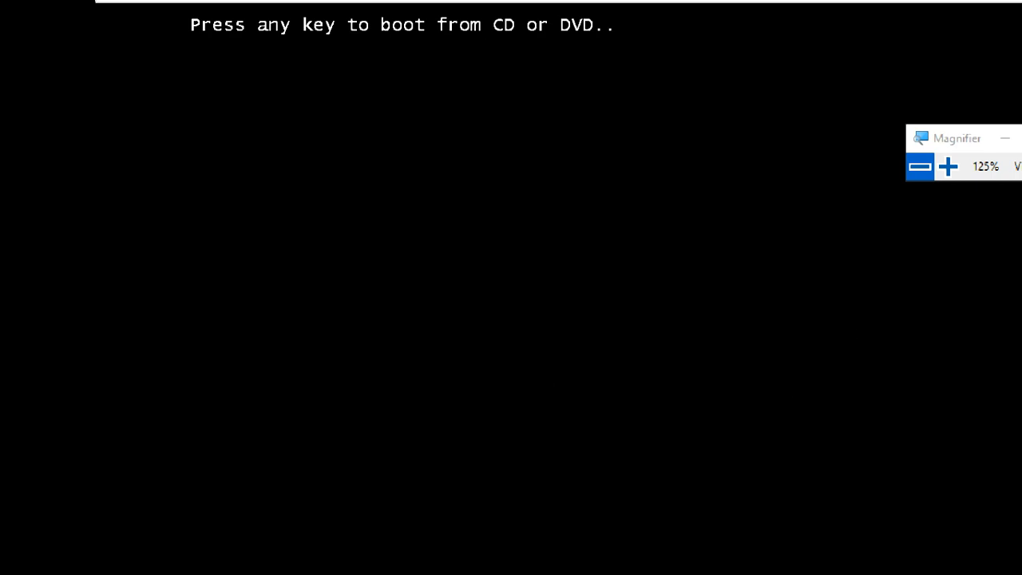
{"action": "key", "text": "Return"}
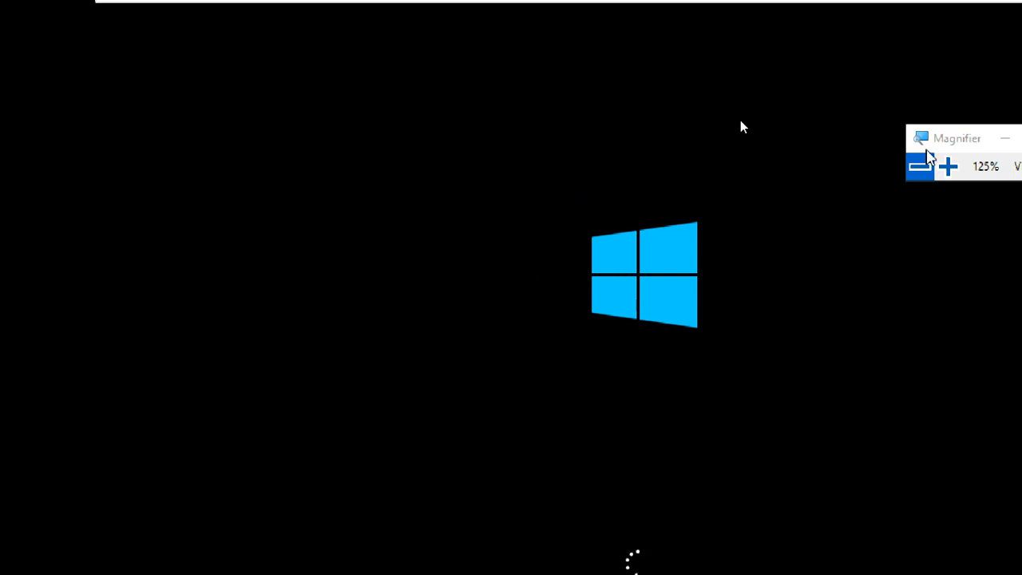
Step: Reduce the Magnifier zoom to 100% and move its window clear of the Windows Setup dialog
{"action": "left_click", "coordinate": [789, 145]}
{"action": "left_click_drag", "start_coordinate": [753, 110], "coordinate": [855, 50]}
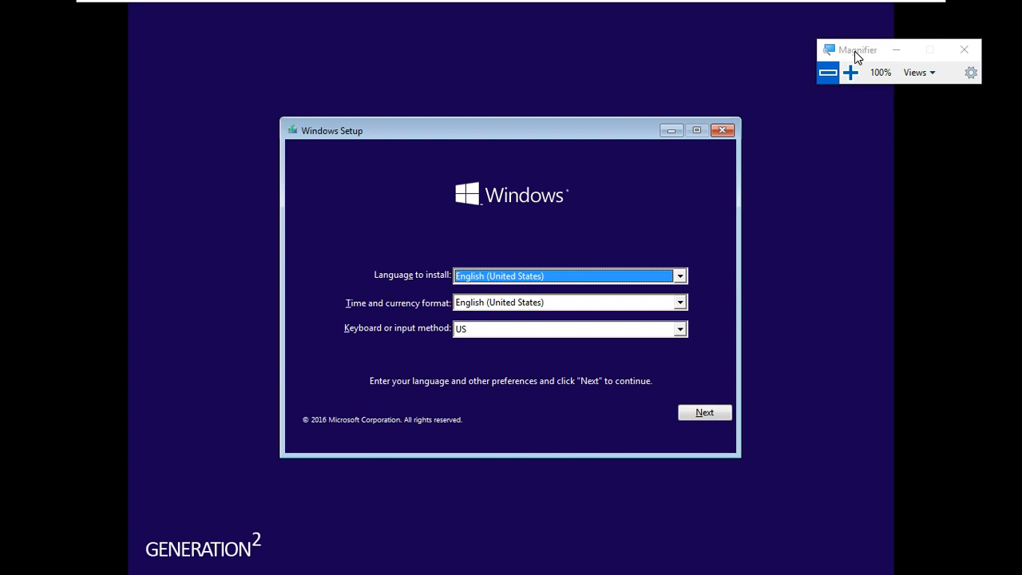
Step: Take CTS1-WINC1 out of full screen and dismiss the Windows 10 x64 installation hint to show the whole Windows Setup dialog
{"action": "mouse_move", "coordinate": [864, 4]}
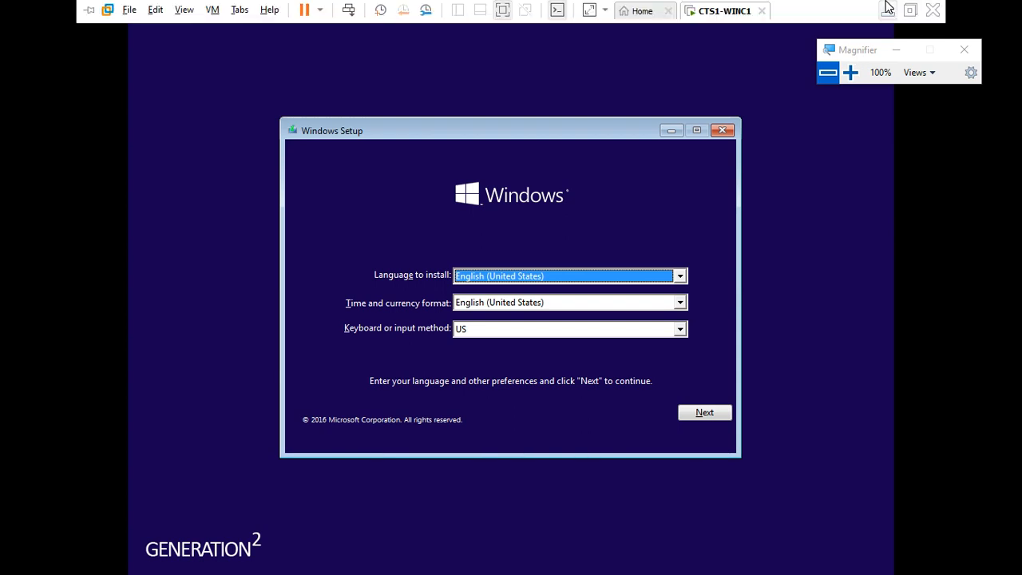
{"action": "left_click", "coordinate": [908, 9]}
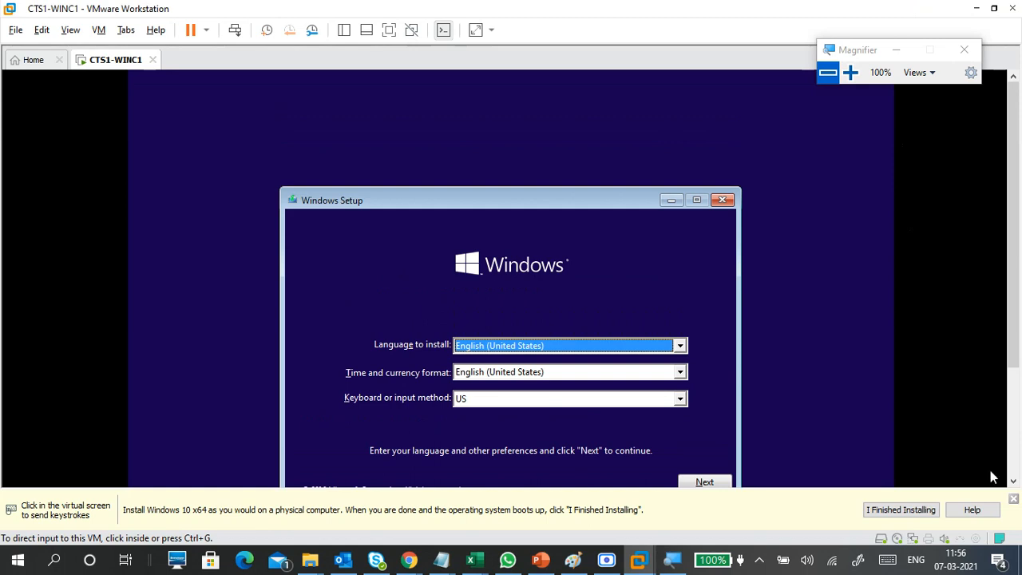
{"action": "left_click", "coordinate": [1013, 499]}
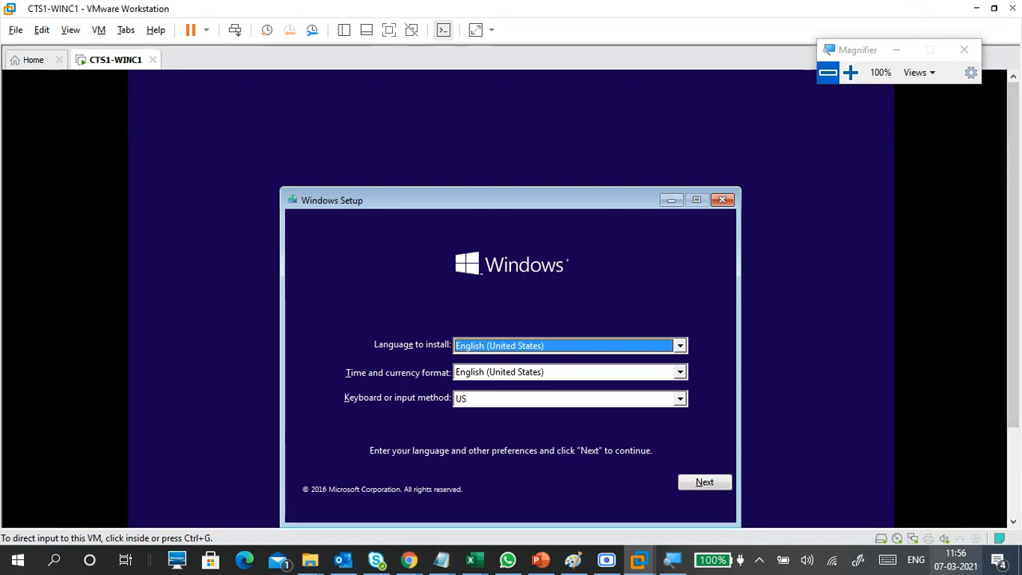
{"action": "scroll", "coordinate": [1019, 239], "scroll_direction": "down", "scroll_amount": 1}
{"action": "scroll", "coordinate": [1018, 239], "scroll_direction": "down", "scroll_amount": 1}
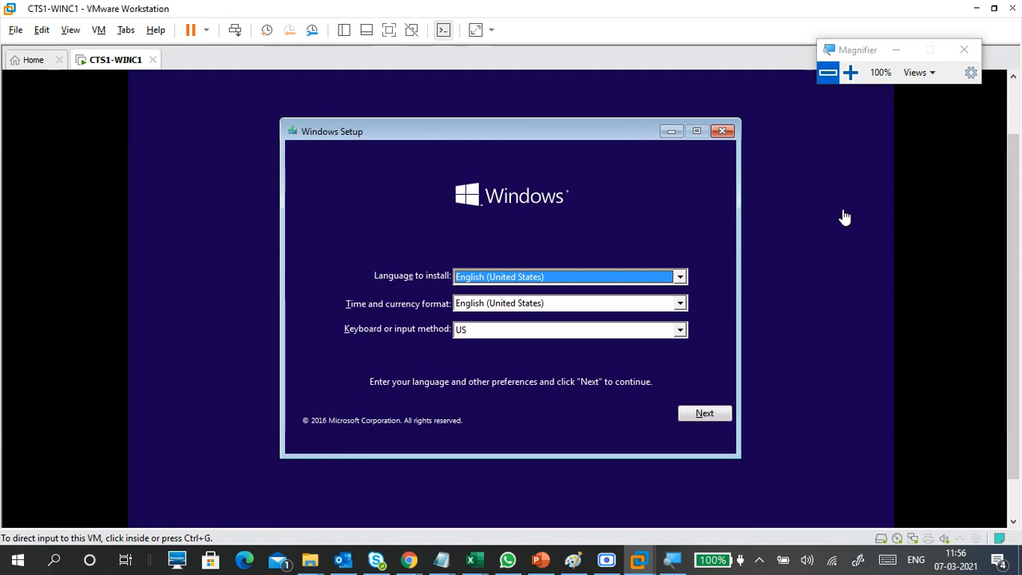